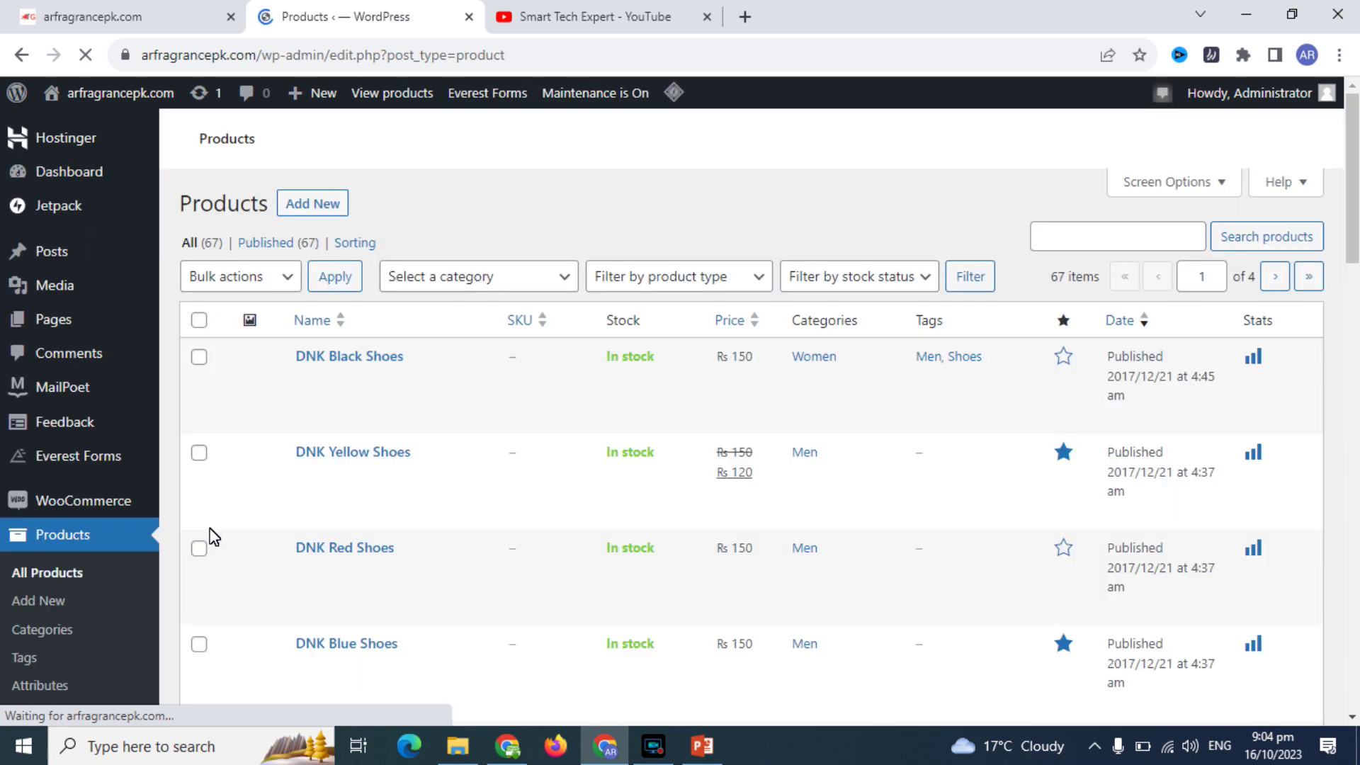
Step: View the Woody Oudy.jpeg product photo in the Banners folder and return to the WordPress products page
{"action": "left_click_drag", "start_coordinate": [1357, 175], "coordinate": [1354, 210]}
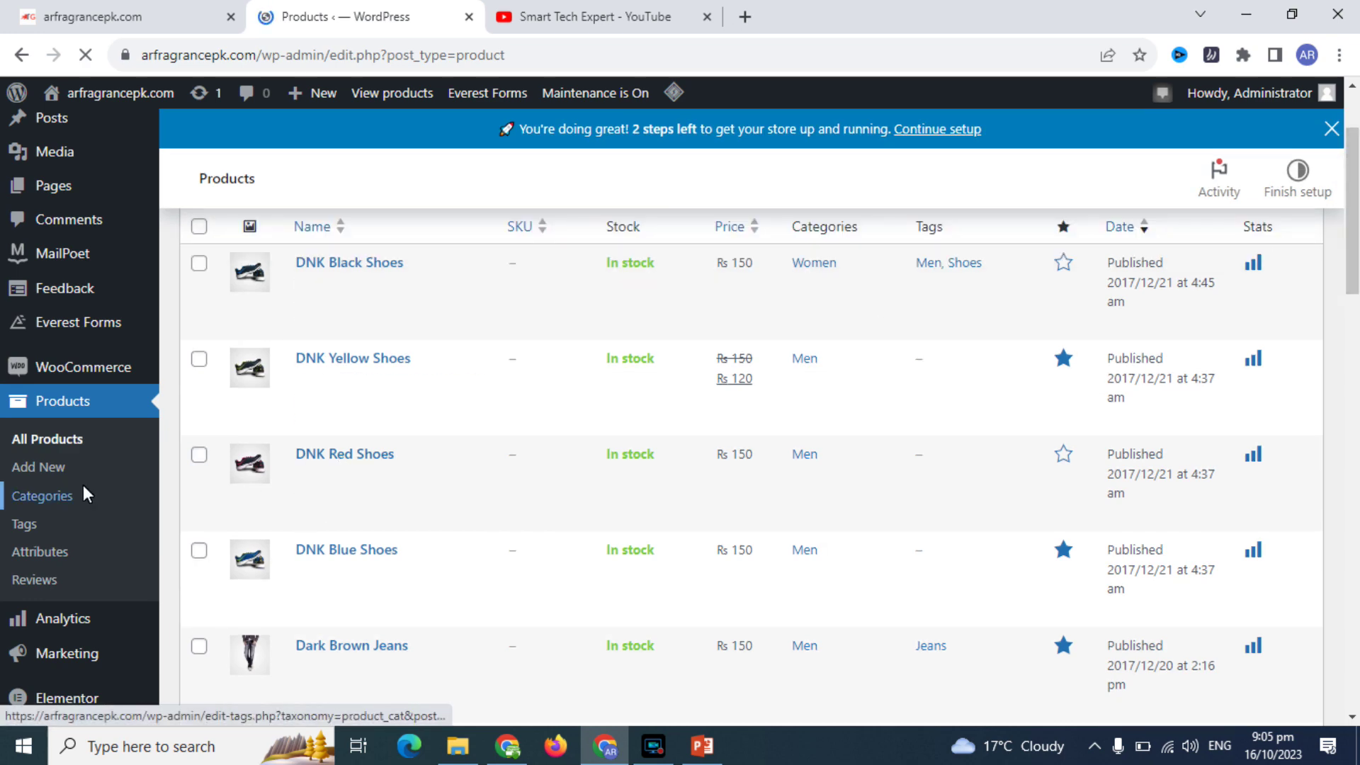
{"action": "left_click", "coordinate": [453, 752]}
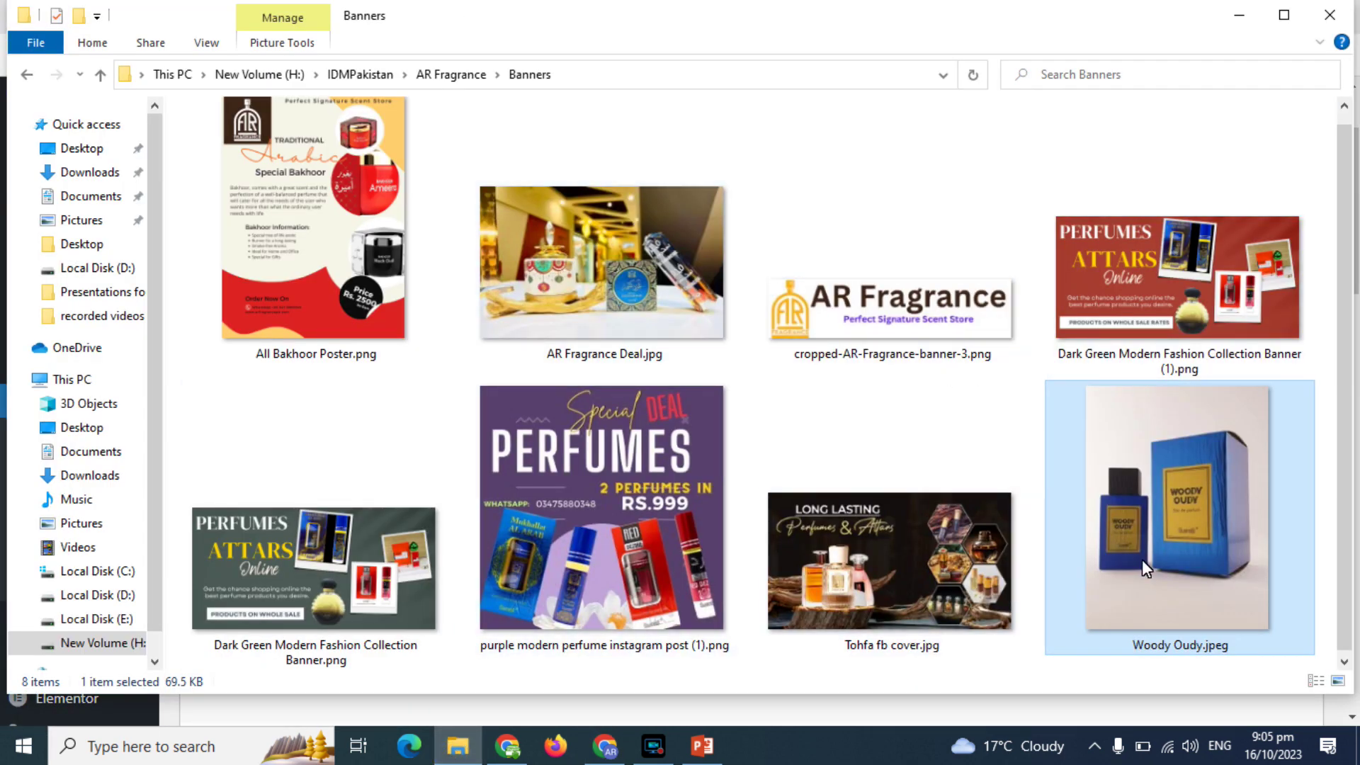
{"action": "double_click", "coordinate": [1201, 521]}
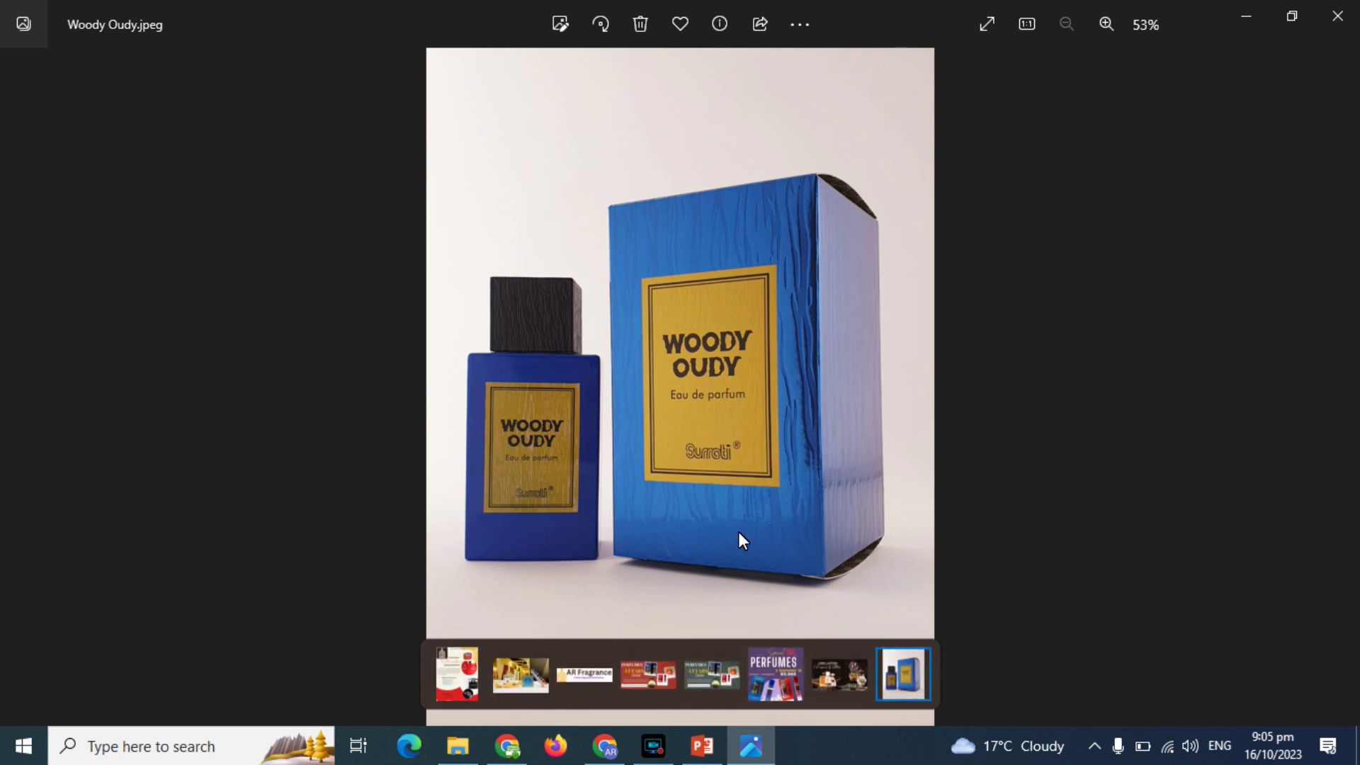
{"action": "left_click", "coordinate": [1338, 20]}
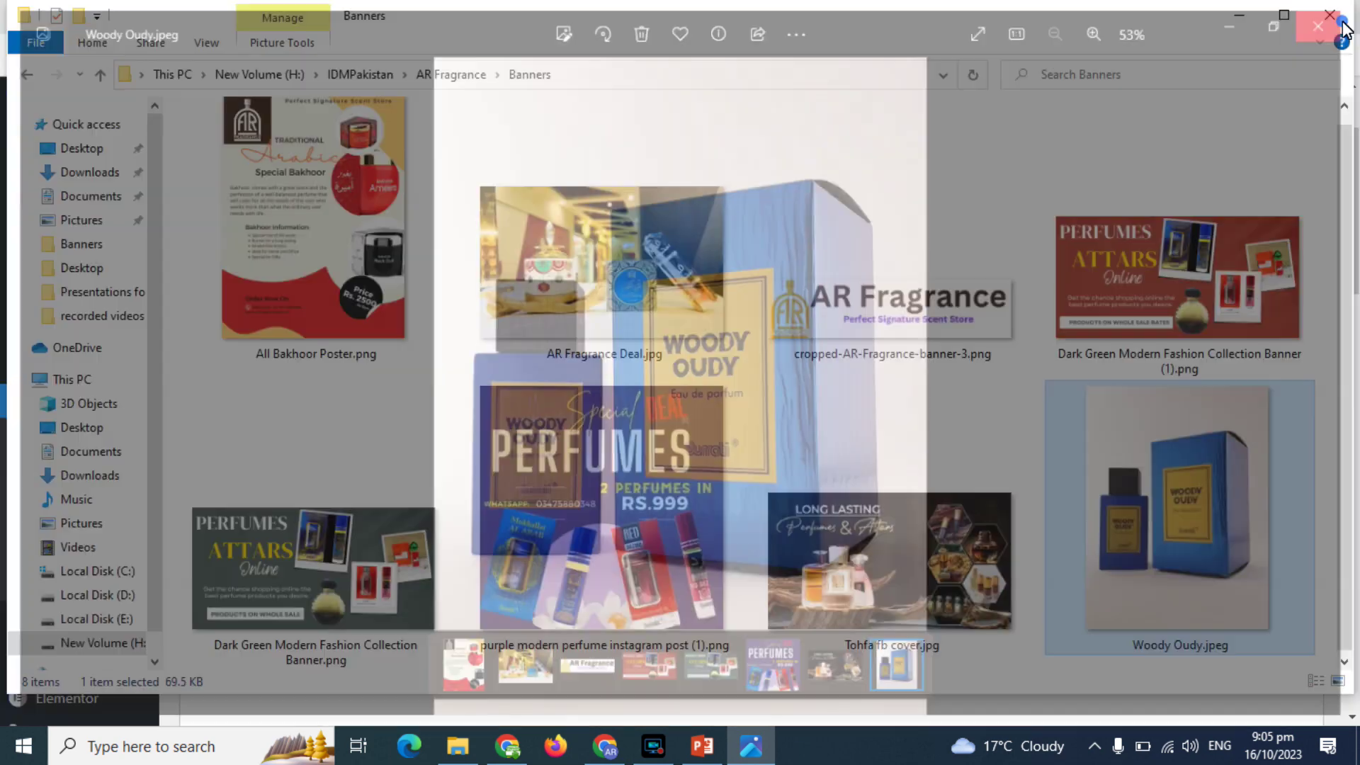
{"action": "left_click", "coordinate": [613, 754]}
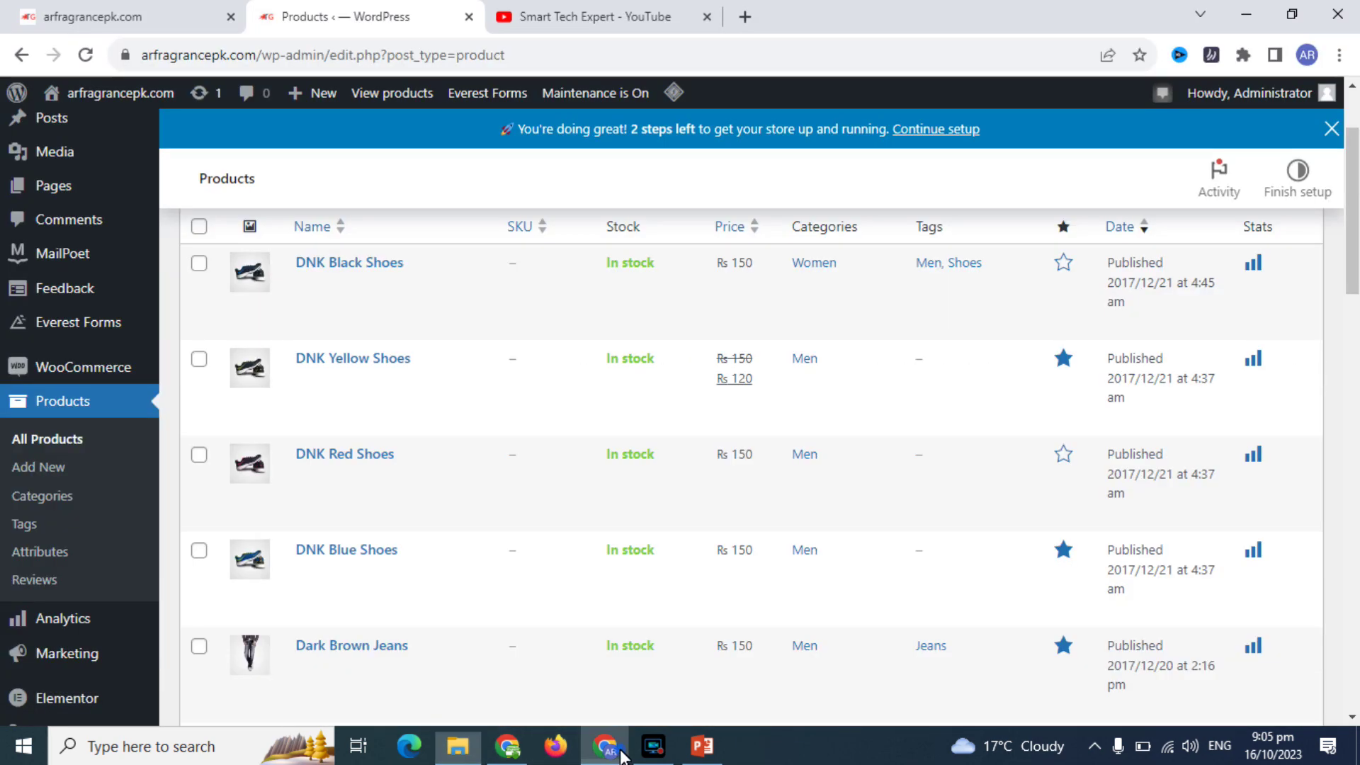
Step: Add a product category named "Perfumes by Surrati" with the same text as its slug
{"action": "left_click", "coordinate": [44, 496]}
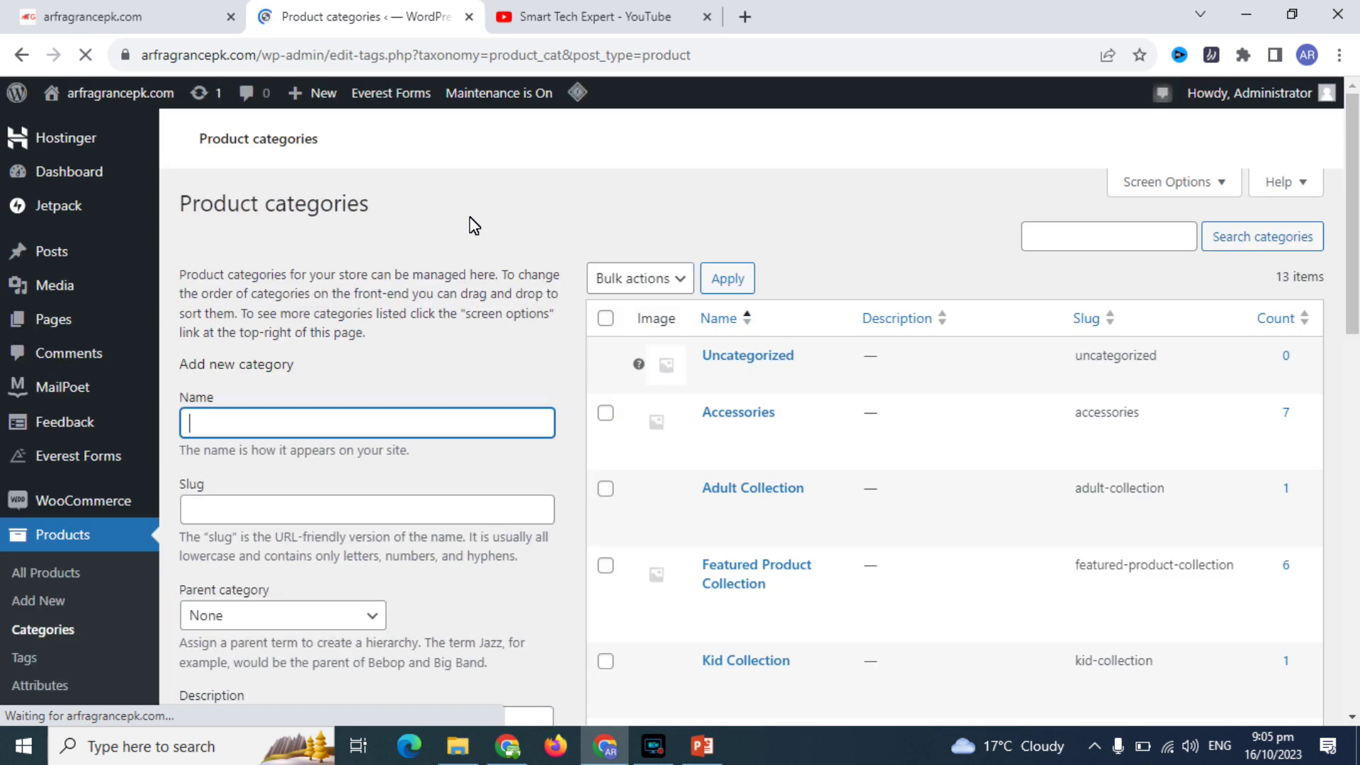
{"action": "type", "text": "P"}
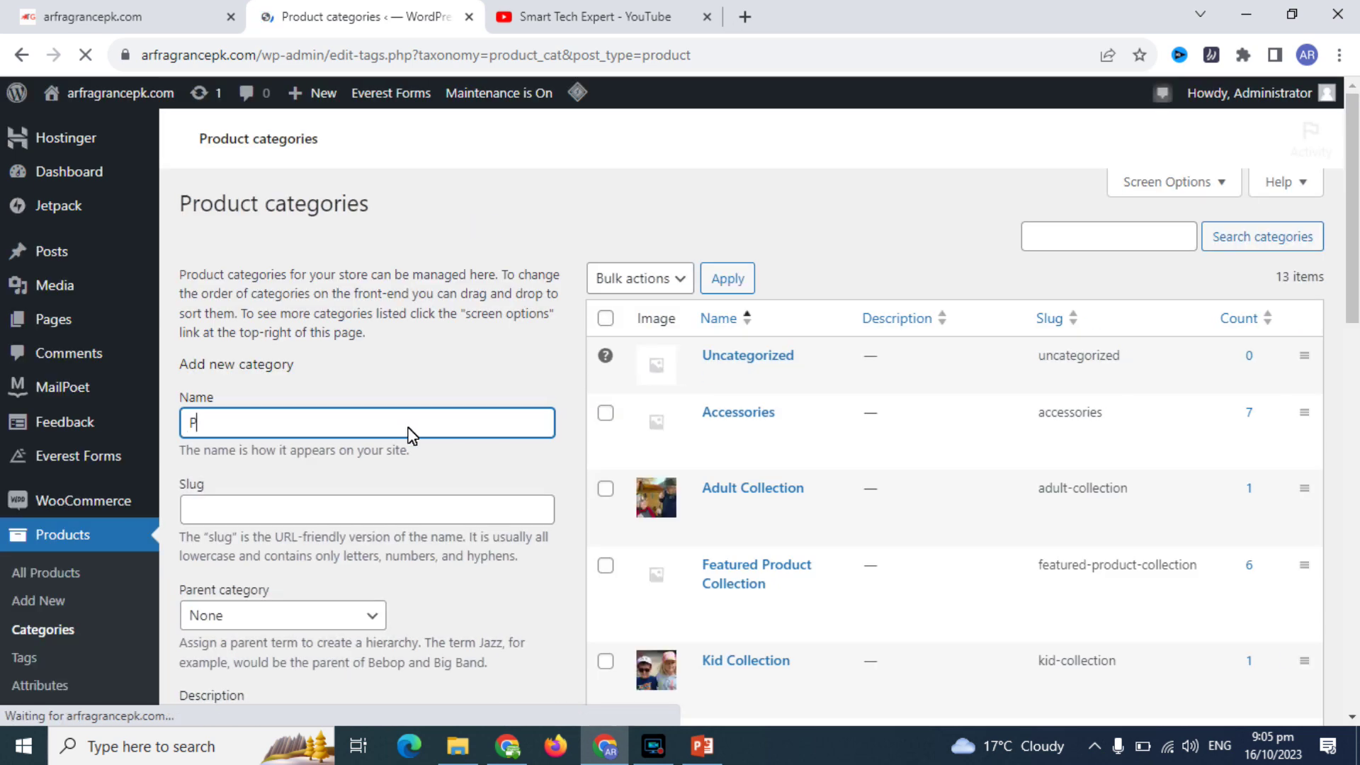
{"action": "type", "text": "erfumes by"}
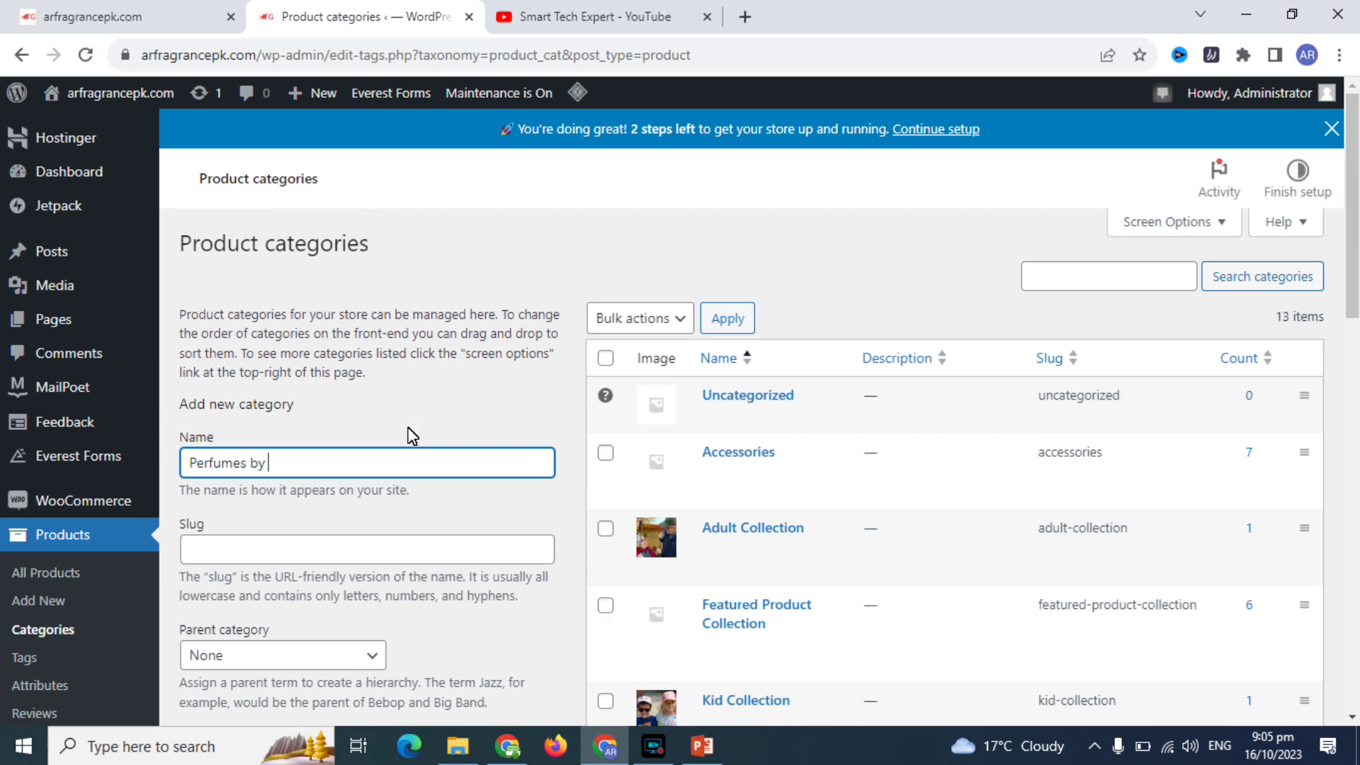
{"action": "type", "text": " Surrati"}
{"action": "key", "text": "ctrl+a"}
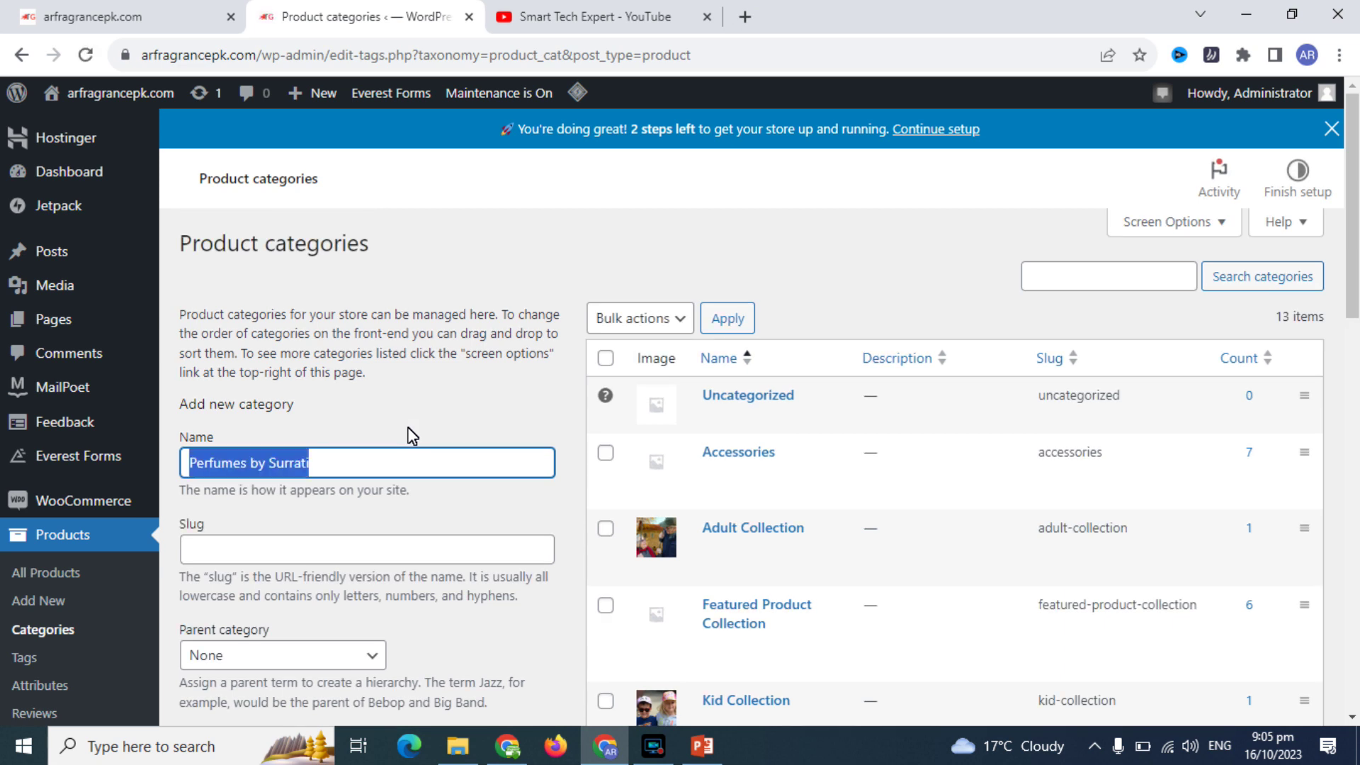
{"action": "key", "text": "ctrl+c"}
{"action": "key", "text": "Tab"}
{"action": "key", "text": "ctrl+v"}
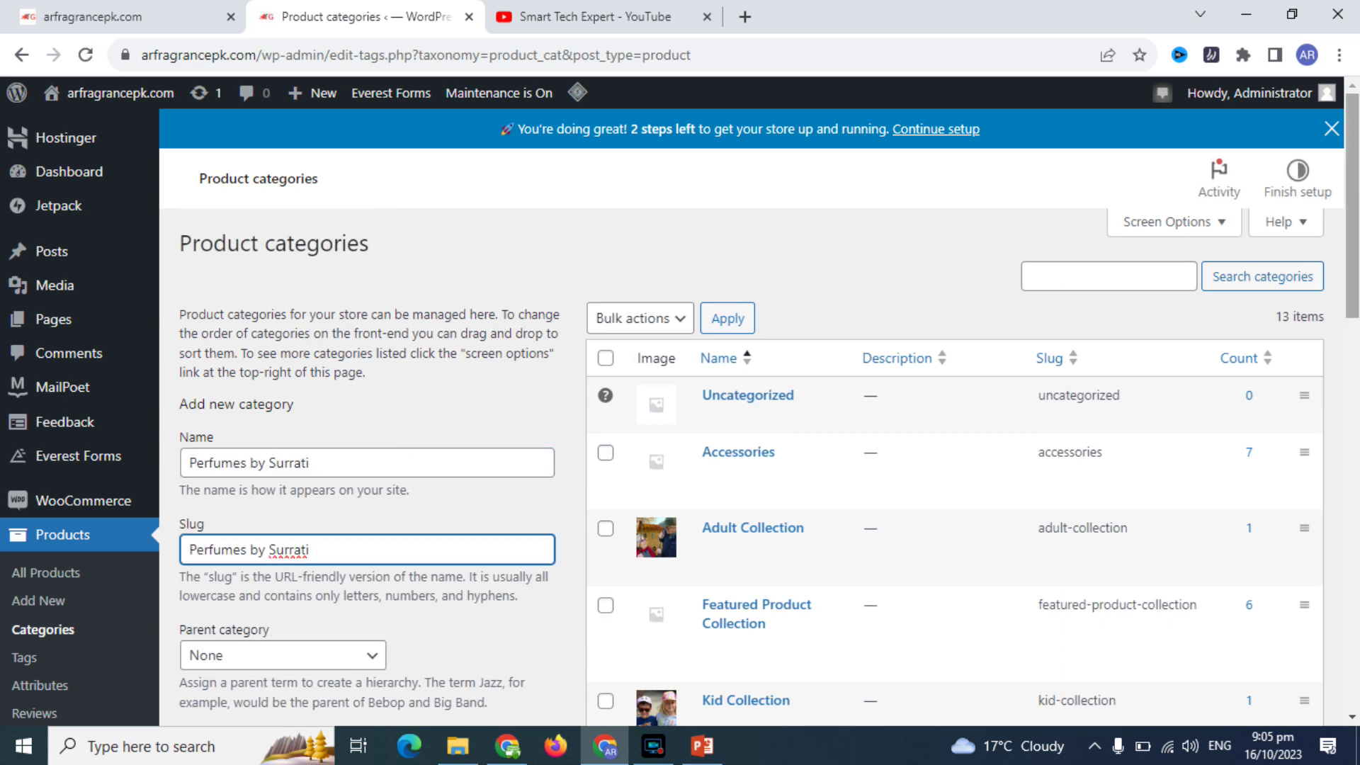
{"action": "left_click_drag", "start_coordinate": [1354, 205], "coordinate": [1350, 420]}
{"action": "left_click", "coordinate": [264, 464]}
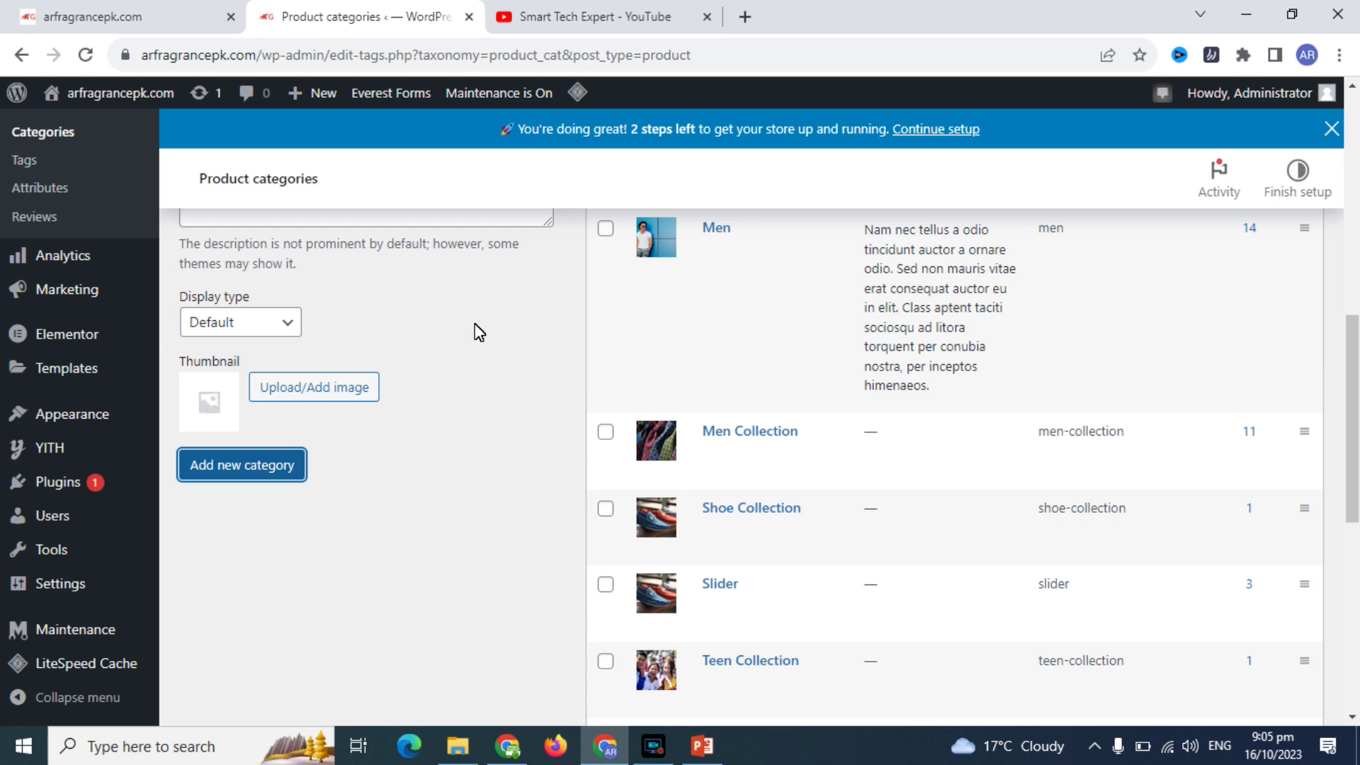
Step: Check the Perfumes by Surrati entry in the category list and open the form for adding a new product
{"action": "left_click_drag", "start_coordinate": [1353, 333], "coordinate": [1341, 142]}
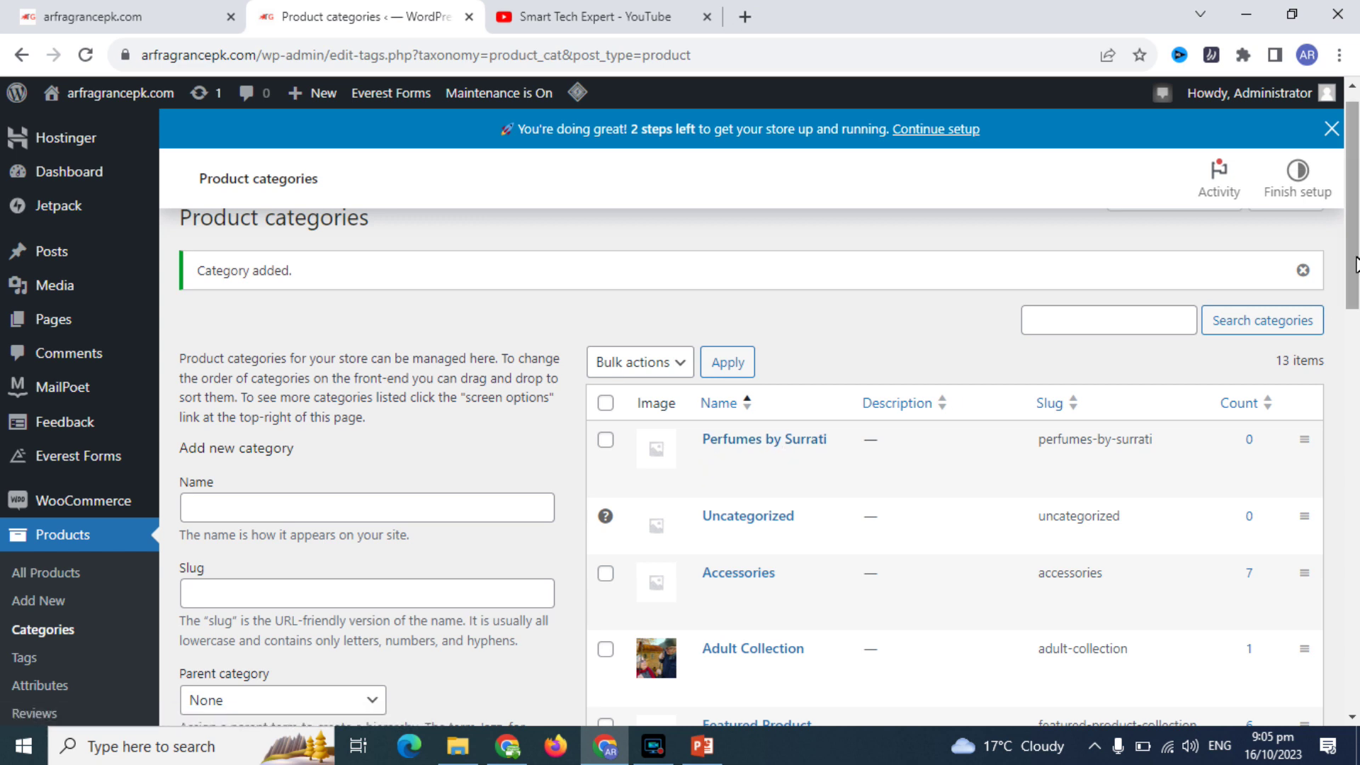
{"action": "left_click_drag", "start_coordinate": [1356, 268], "coordinate": [1356, 291]}
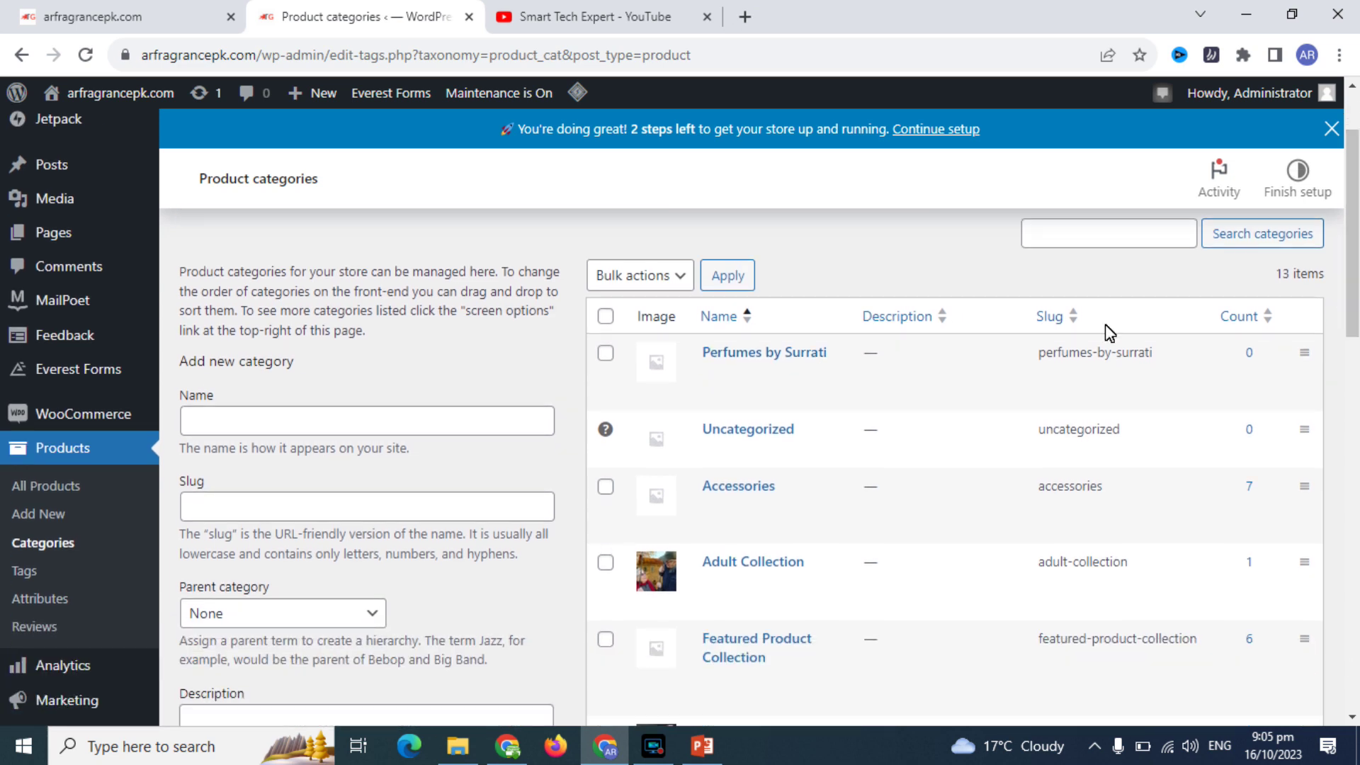
{"action": "left_click", "coordinate": [39, 512]}
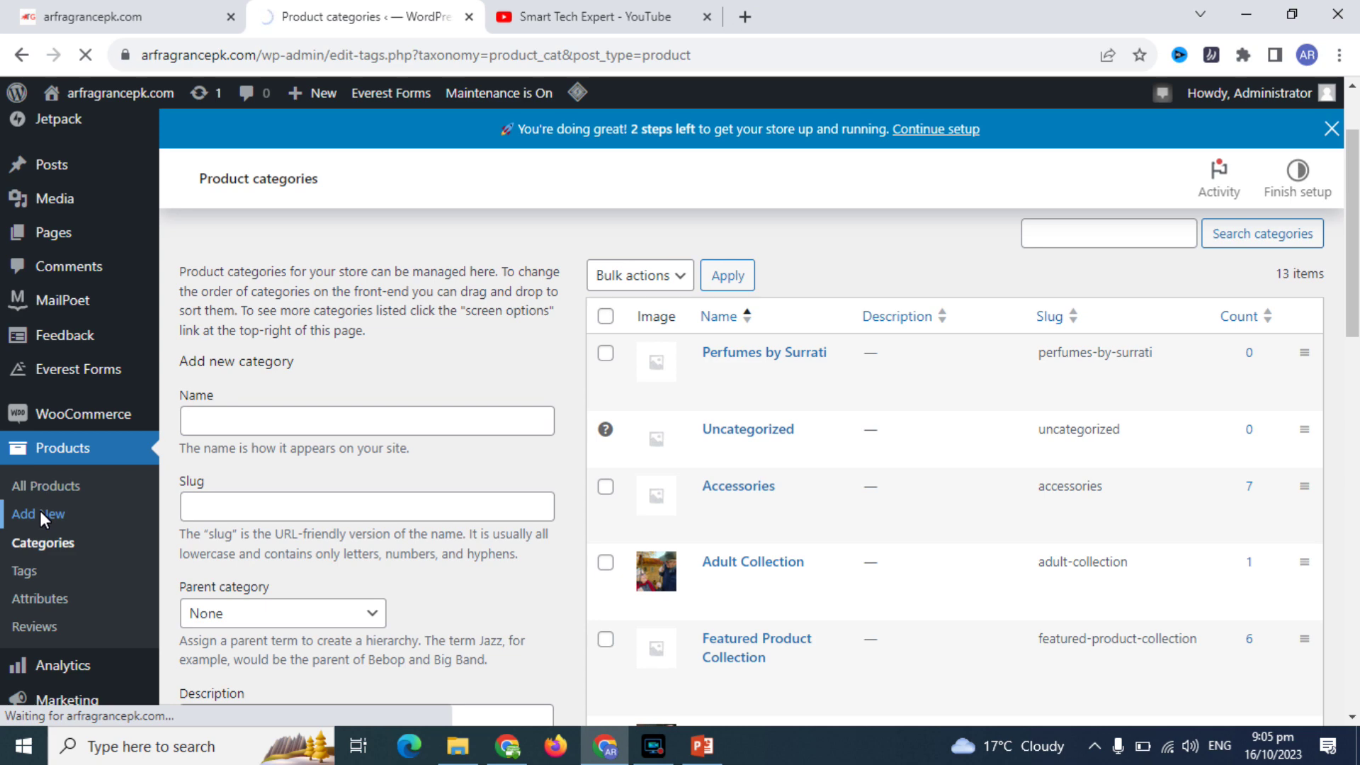
{"action": "left_click", "coordinate": [744, 18]}
{"action": "type", "text": "chat"}
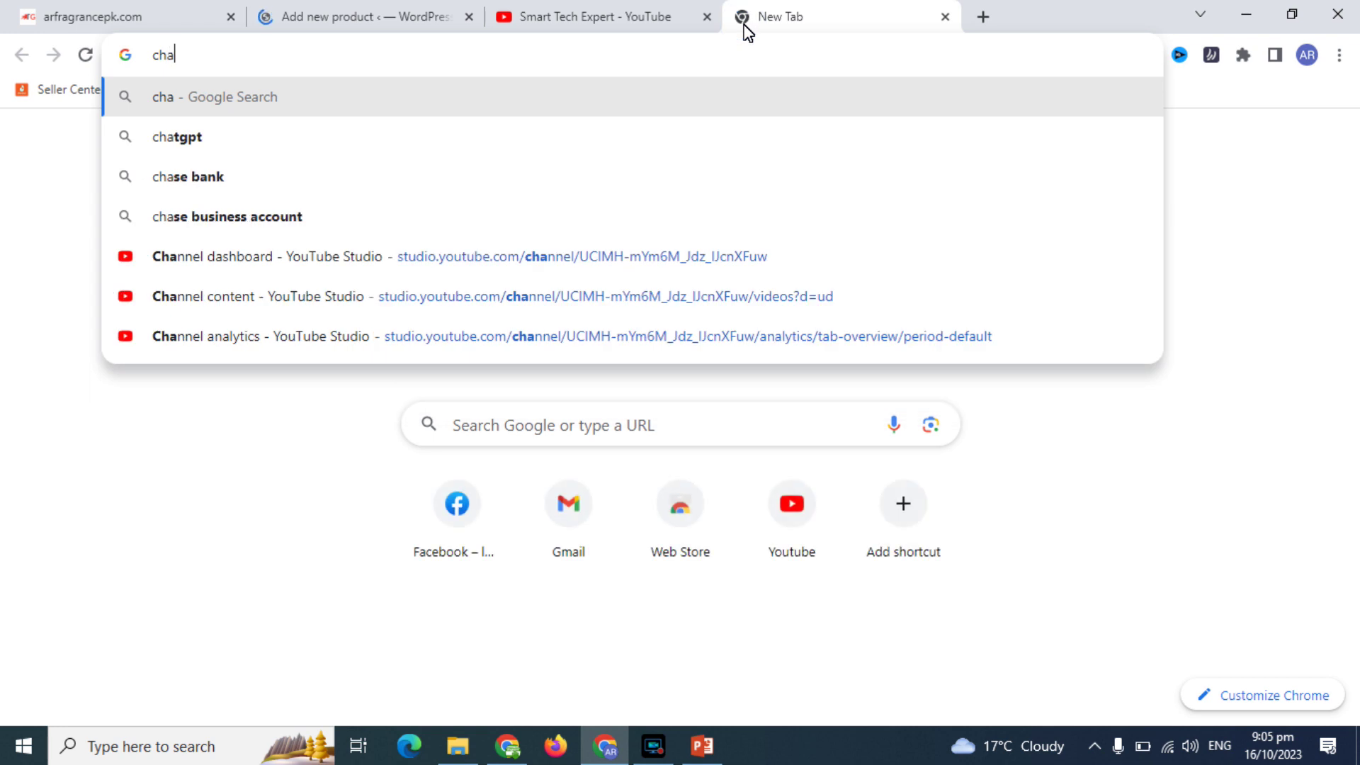
{"action": "key", "text": "BackSpace"}
{"action": "key", "text": "BackSpace"}
{"action": "key", "text": "BackSpace"}
{"action": "key", "text": "BackSpace"}
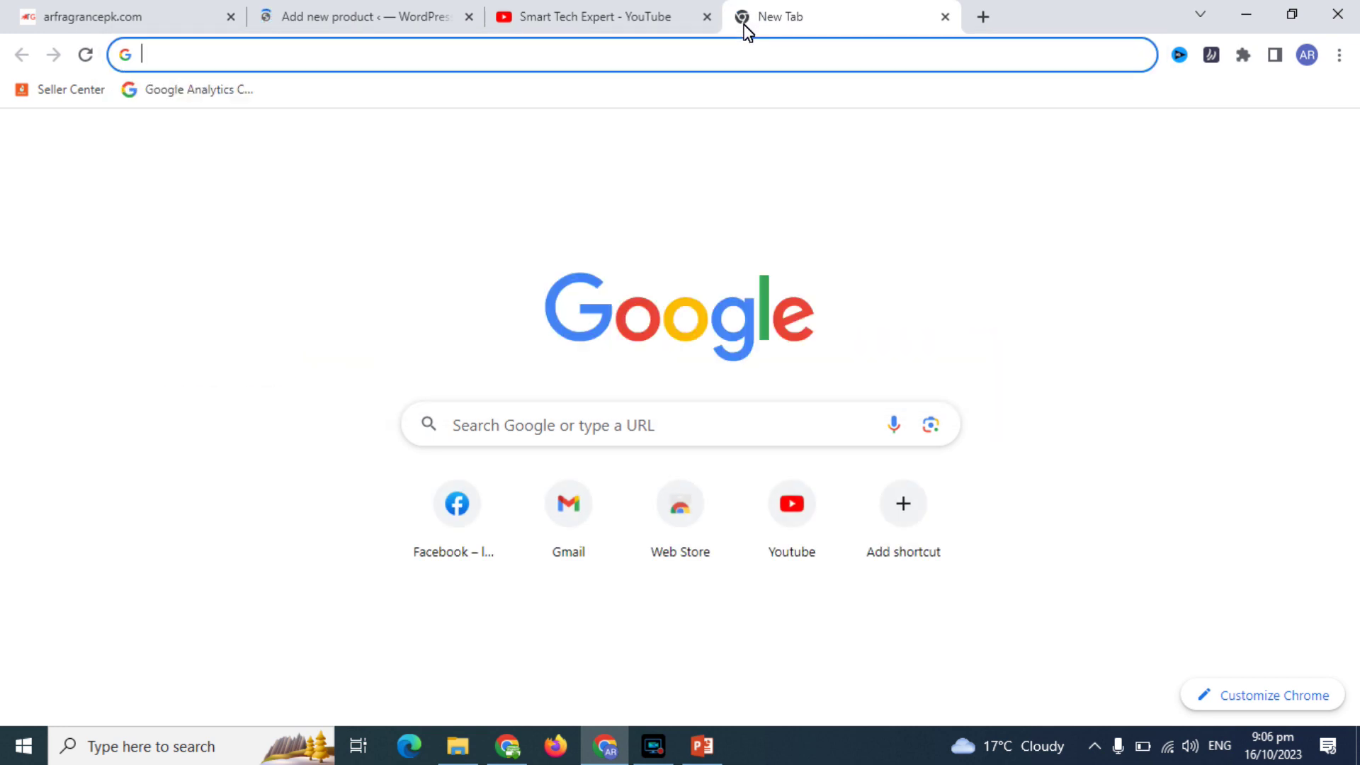
Step: Switch to the other Chrome window and open ChatGPT in a new tab
{"action": "left_click", "coordinate": [507, 746]}
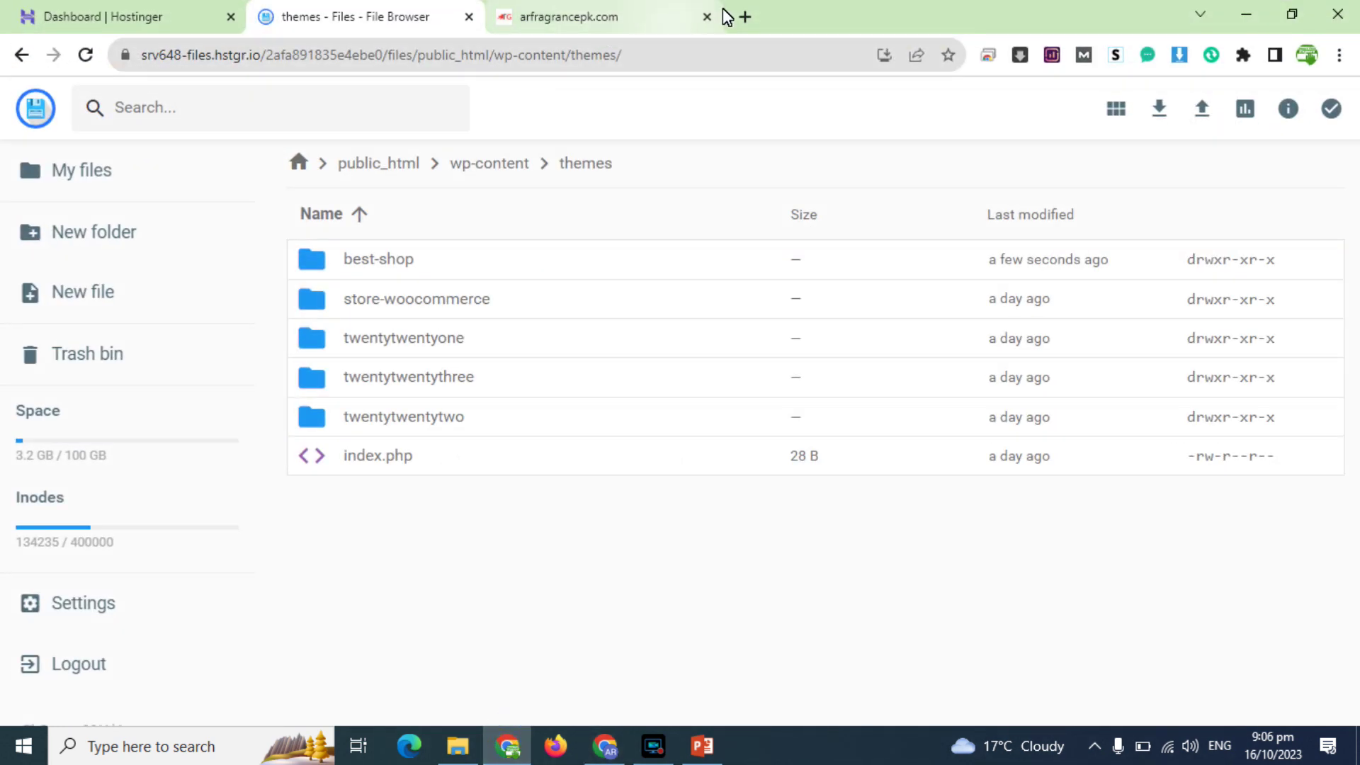
{"action": "left_click", "coordinate": [742, 17]}
{"action": "type", "text": "chat"}
{"action": "key", "text": "Return"}
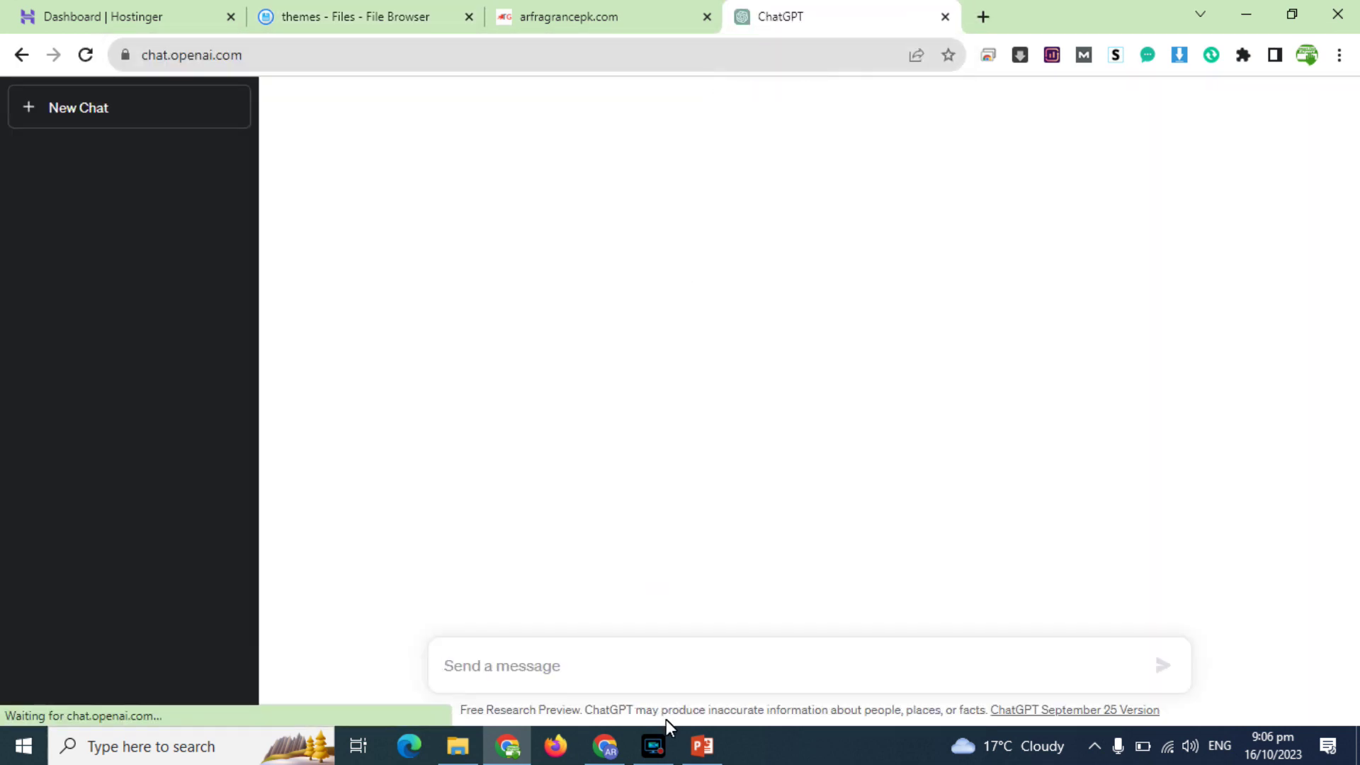
Step: Ask ChatGPT to "write short and detail description about Woody Oudy by Surrati brand of Kingdom of Saudi Arabia for eCommerce store"
{"action": "left_click", "coordinate": [457, 746]}
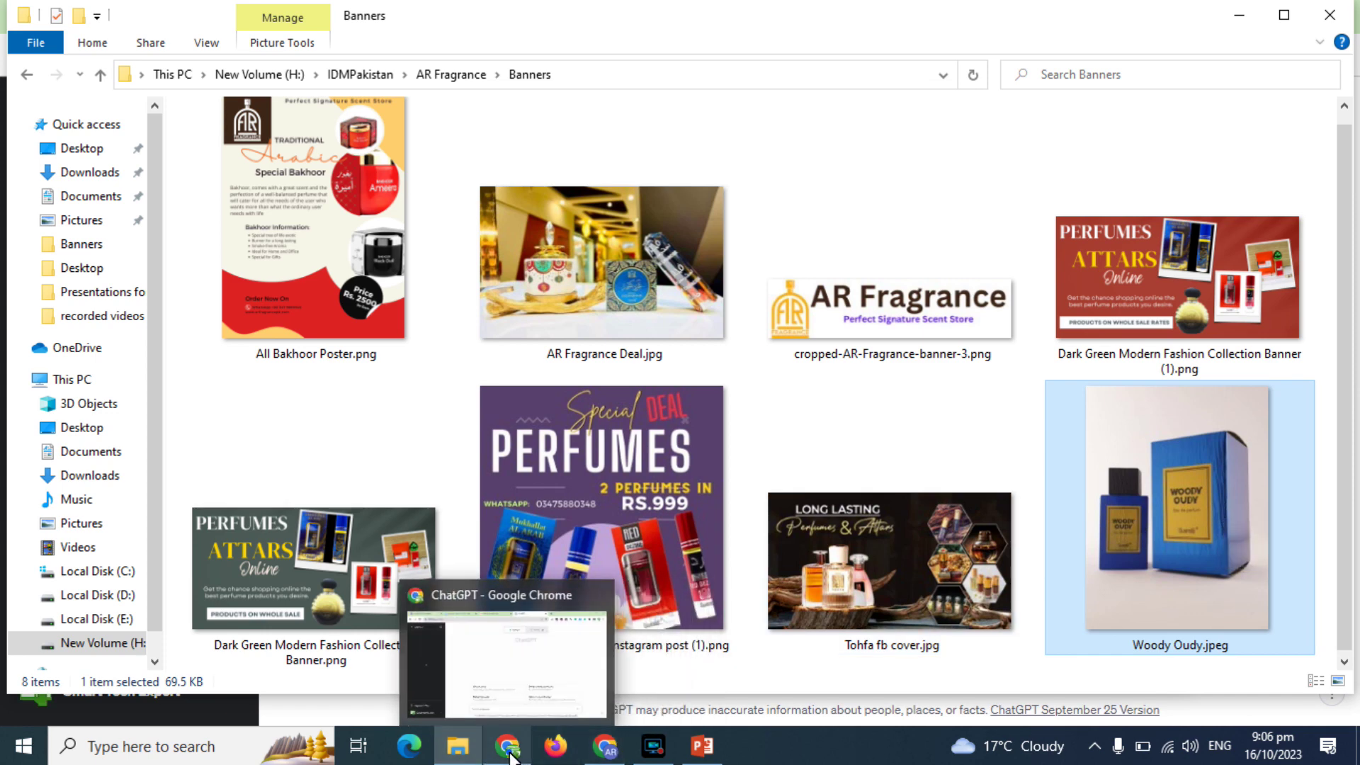
{"action": "left_click", "coordinate": [567, 680]}
{"action": "type", "text": "w"}
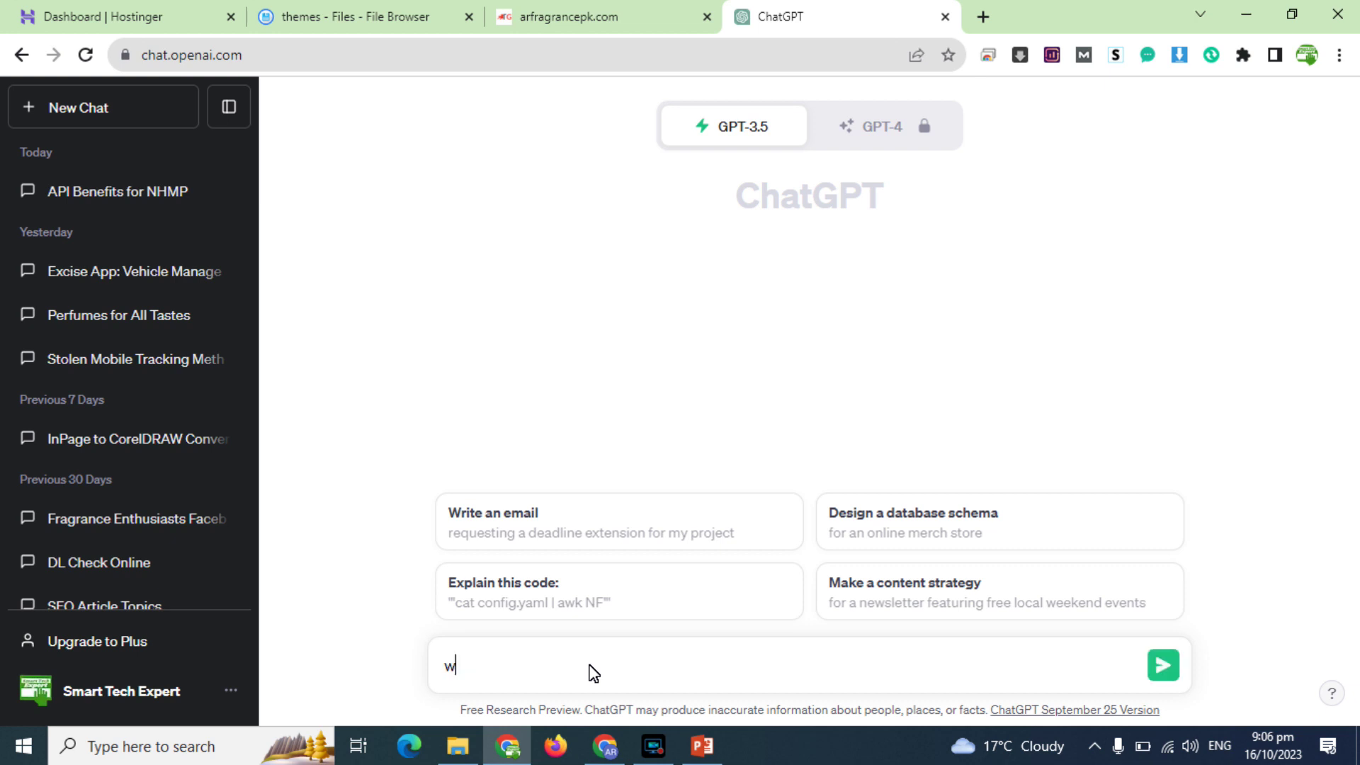
{"action": "type", "text": "rite short and detail description abou"}
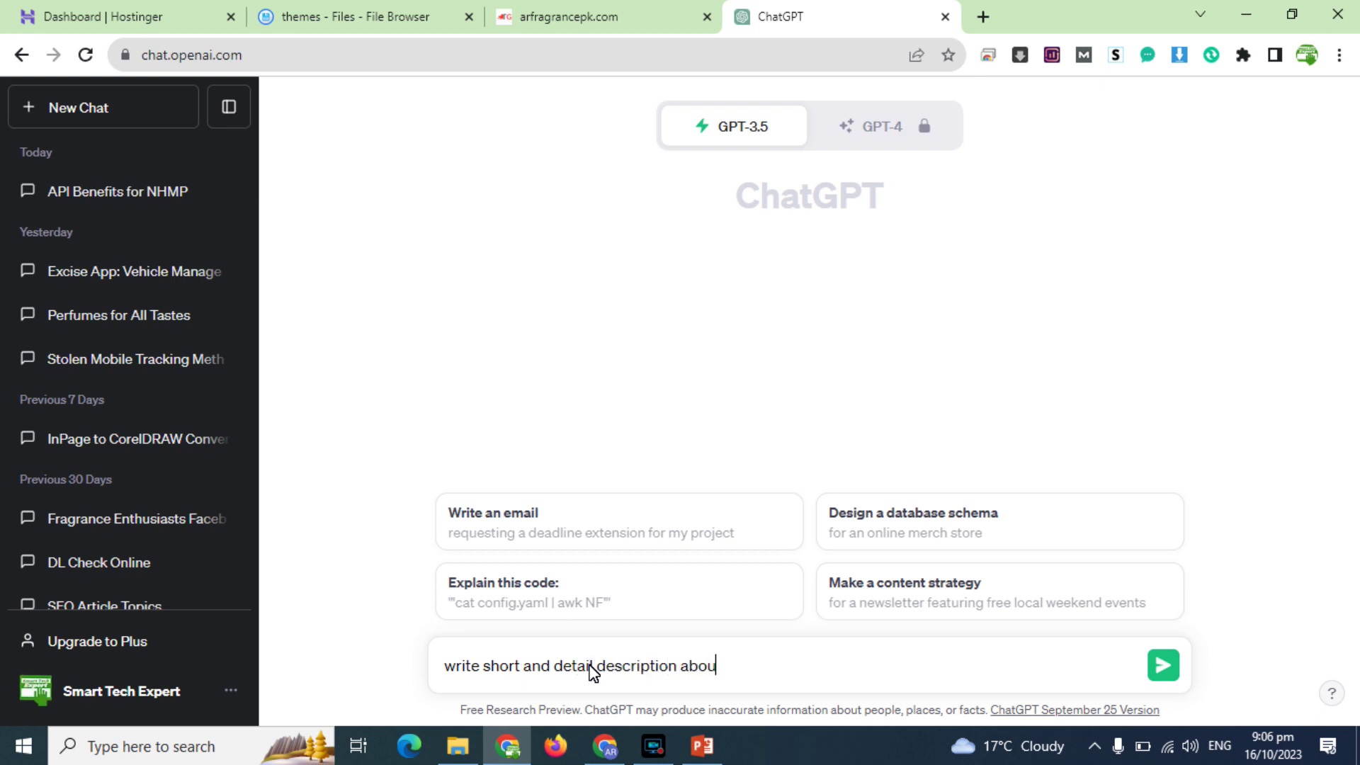
{"action": "type", "text": "t Woody Oudy"}
{"action": "left_click", "coordinate": [453, 753]}
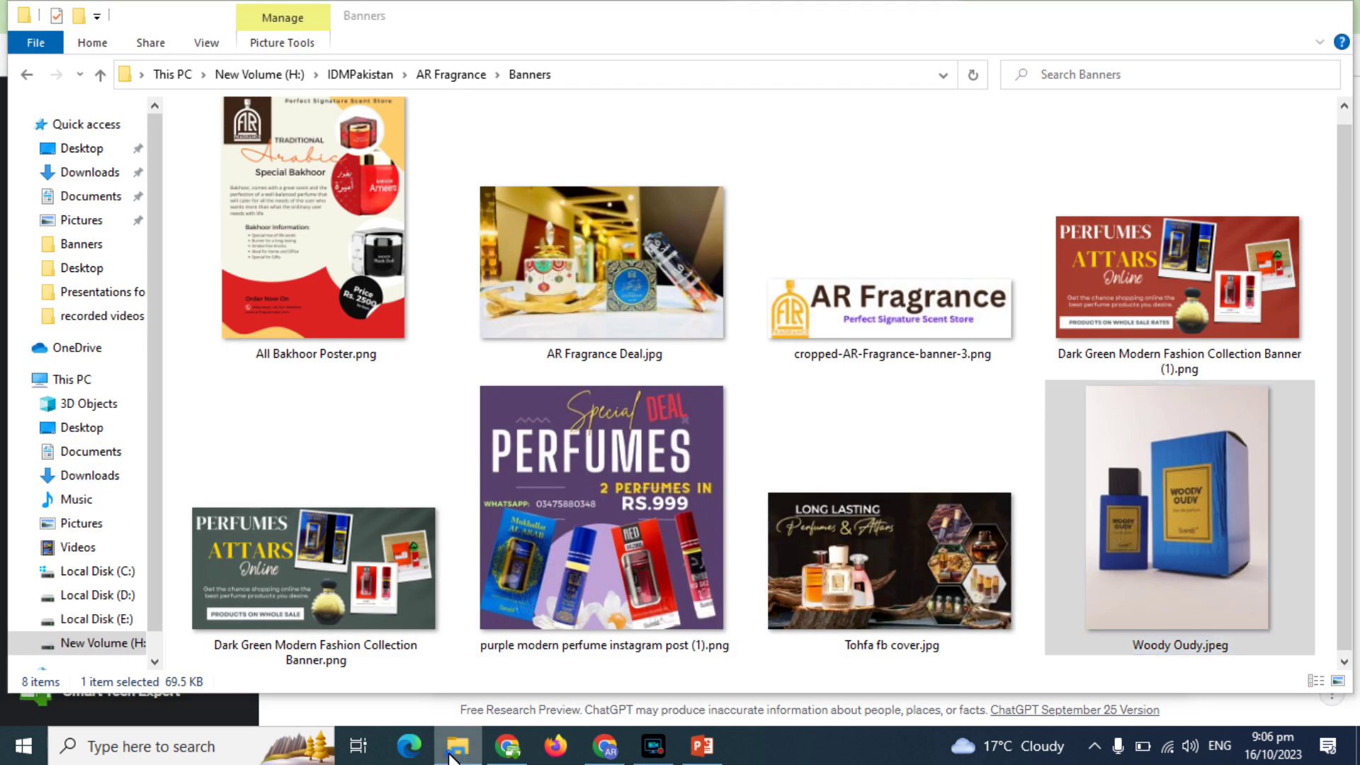
{"action": "left_click", "coordinate": [453, 753]}
{"action": "type", "text": "Oudy by Surrati brand of"}
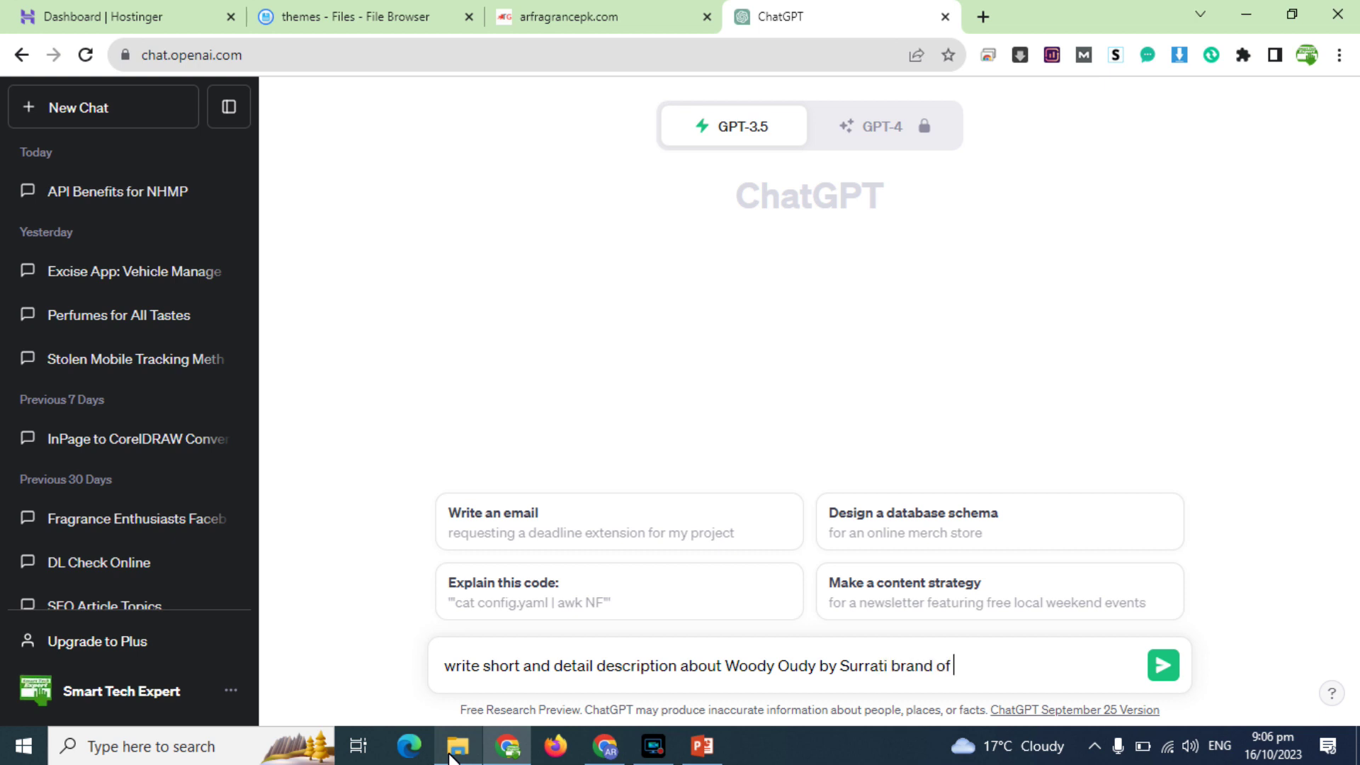
{"action": "type", "text": " Kindg"}
{"action": "key", "text": "BackSpace"}
{"action": "key", "text": "BackSpace"}
{"action": "type", "text": "gdom of Saudi Arabia for eCoom"}
{"action": "key", "text": "BackSpace"}
{"action": "key", "text": "BackSpace"}
{"action": "type", "text": "mmer"}
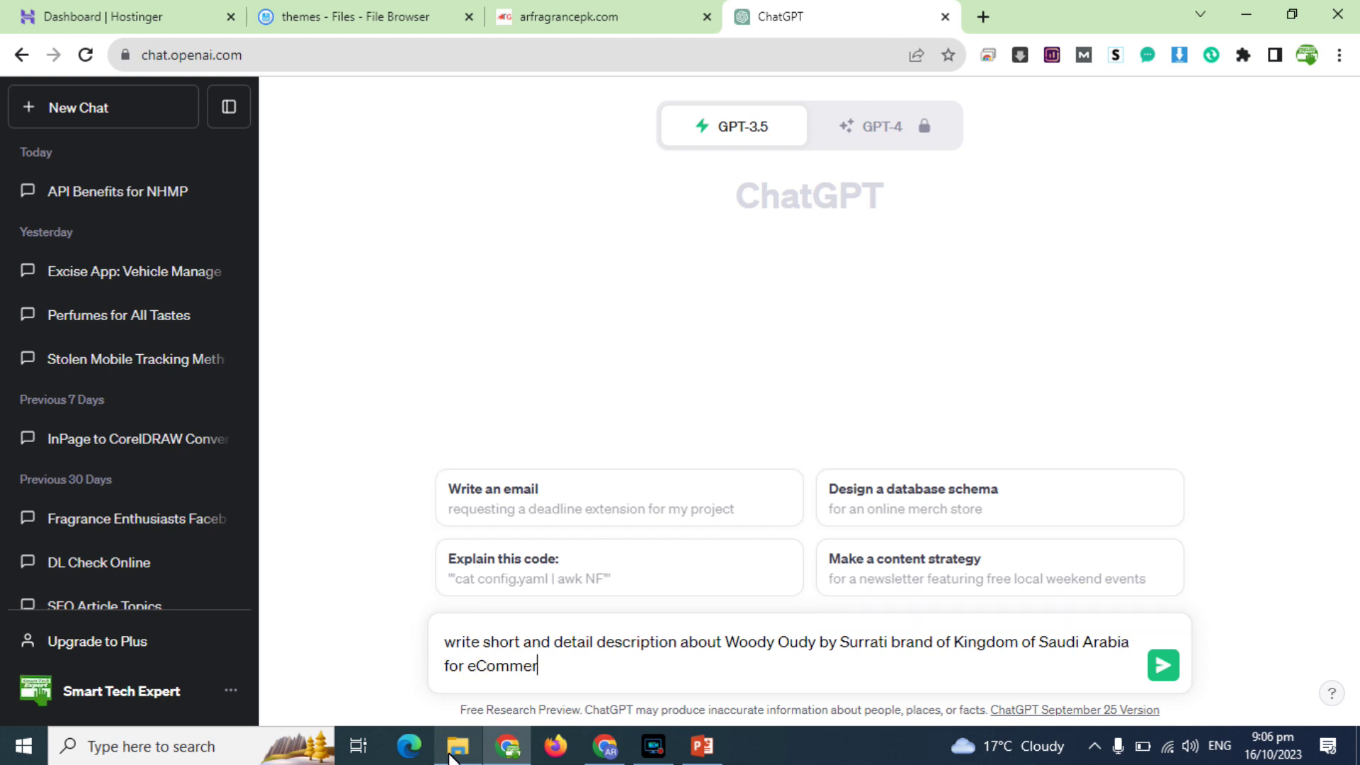
{"action": "type", "text": "ce store"}
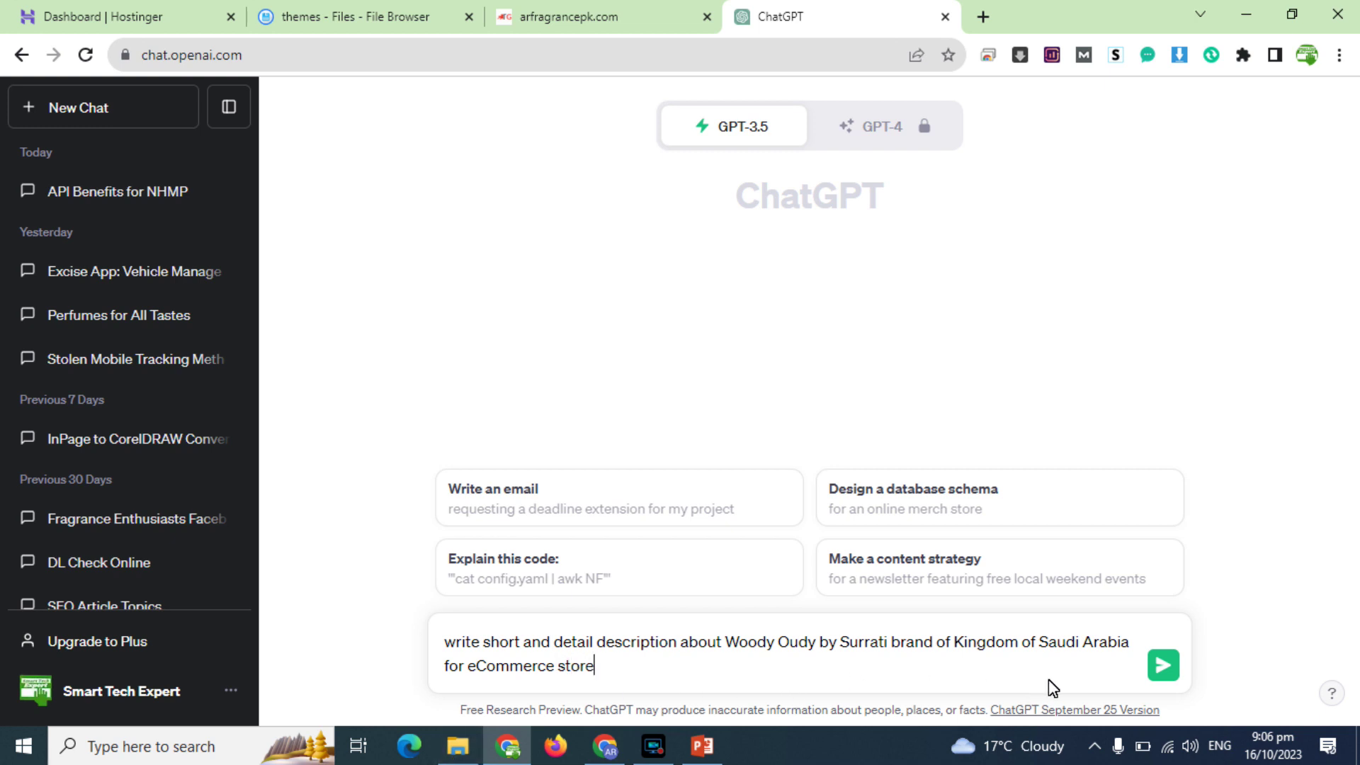
{"action": "left_click", "coordinate": [1167, 675]}
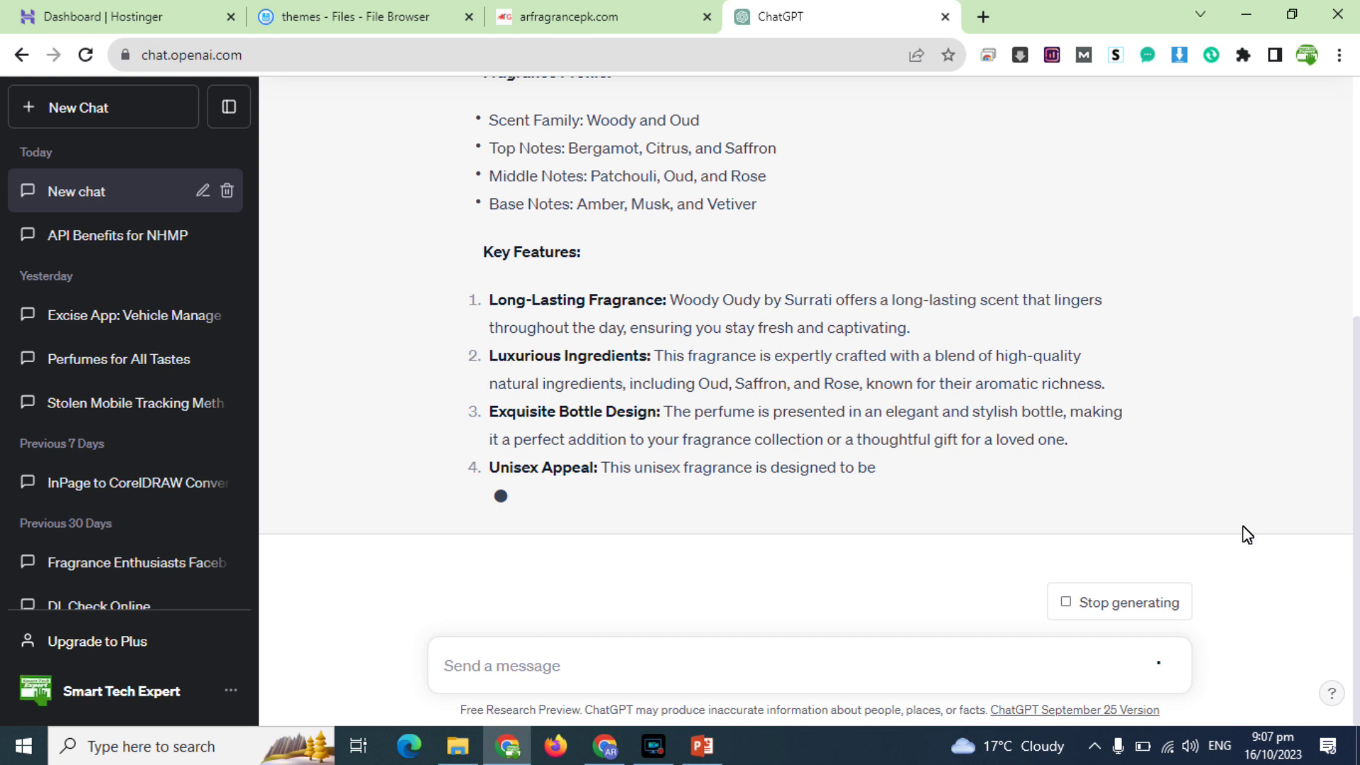
Step: Review the generated texts and copy the response containing Woody Oudy's short description, perfume profile and features
{"action": "scroll", "coordinate": [1339, 440], "scroll_direction": "up", "scroll_amount": 4}
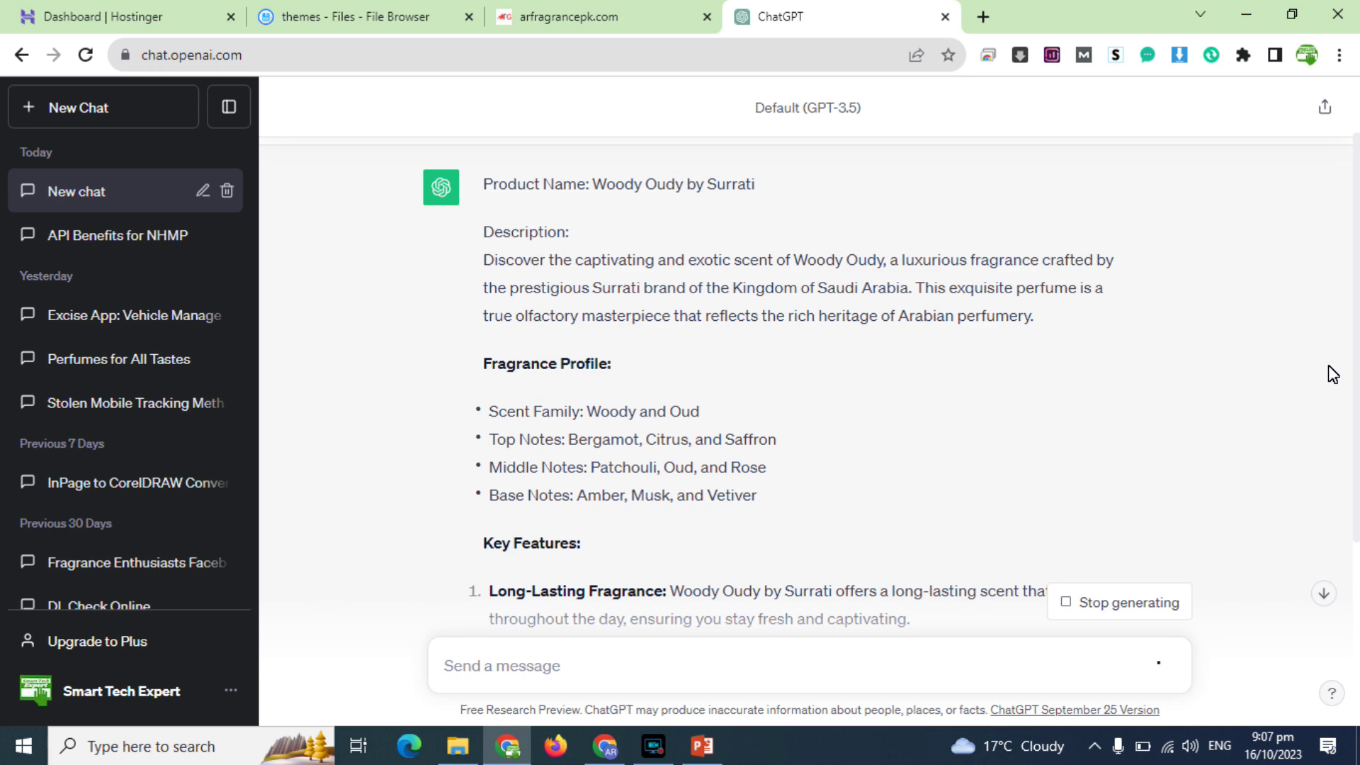
{"action": "scroll", "coordinate": [1329, 425], "scroll_direction": "down", "scroll_amount": 4}
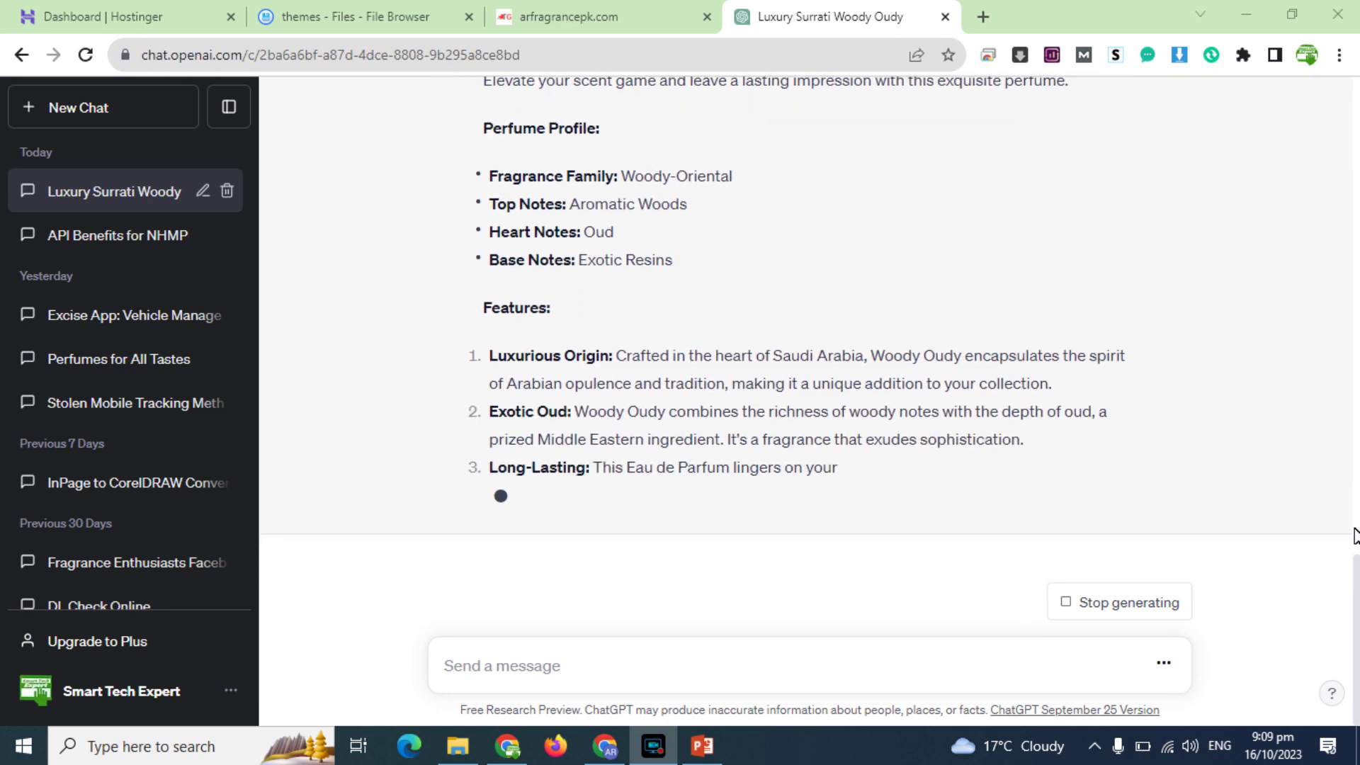
{"action": "scroll", "coordinate": [1352, 476], "scroll_direction": "up", "scroll_amount": 5}
{"action": "scroll", "coordinate": [1351, 471], "scroll_direction": "up", "scroll_amount": 2}
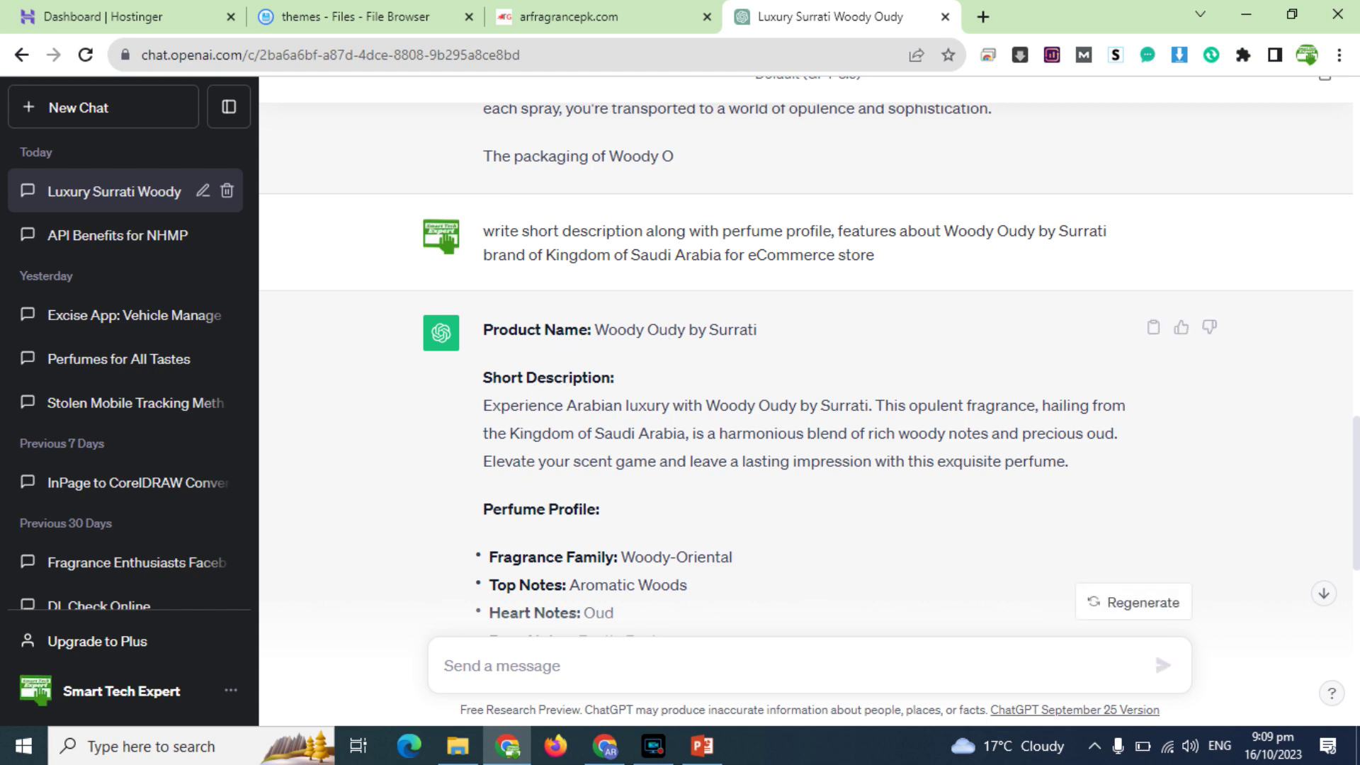
{"action": "left_click_drag", "start_coordinate": [1354, 439], "coordinate": [1315, 410]}
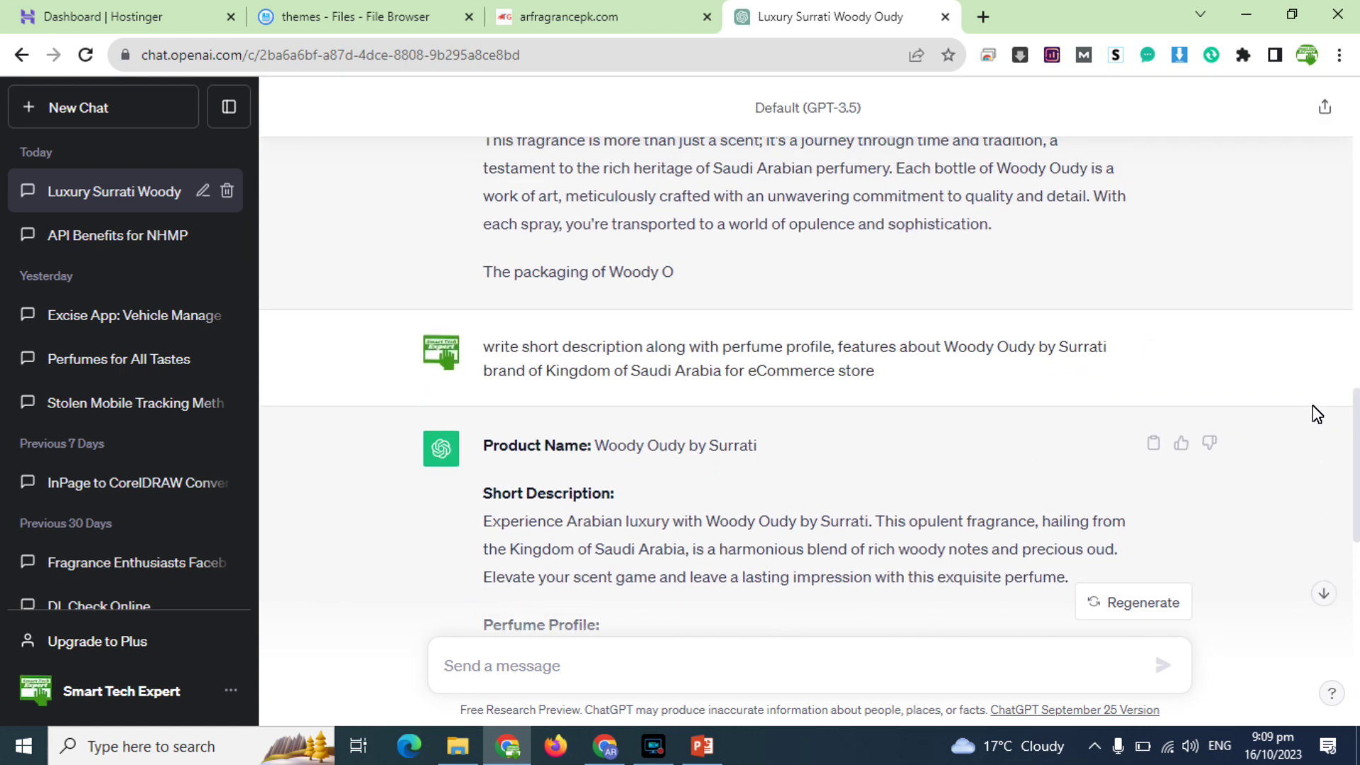
{"action": "left_click", "coordinate": [1154, 444]}
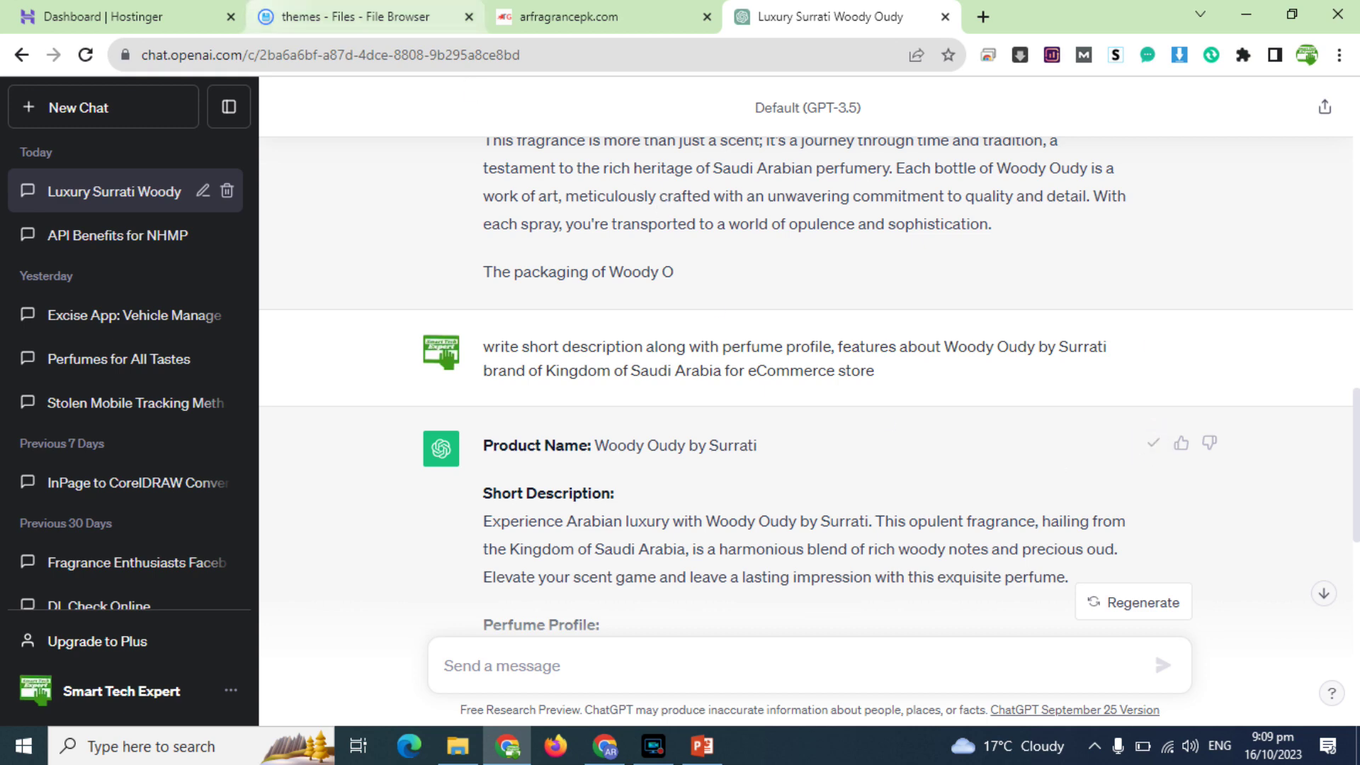
Step: Switch back to the WordPress new product page and paste the copied ChatGPT text into the product description
{"action": "left_click", "coordinate": [606, 746]}
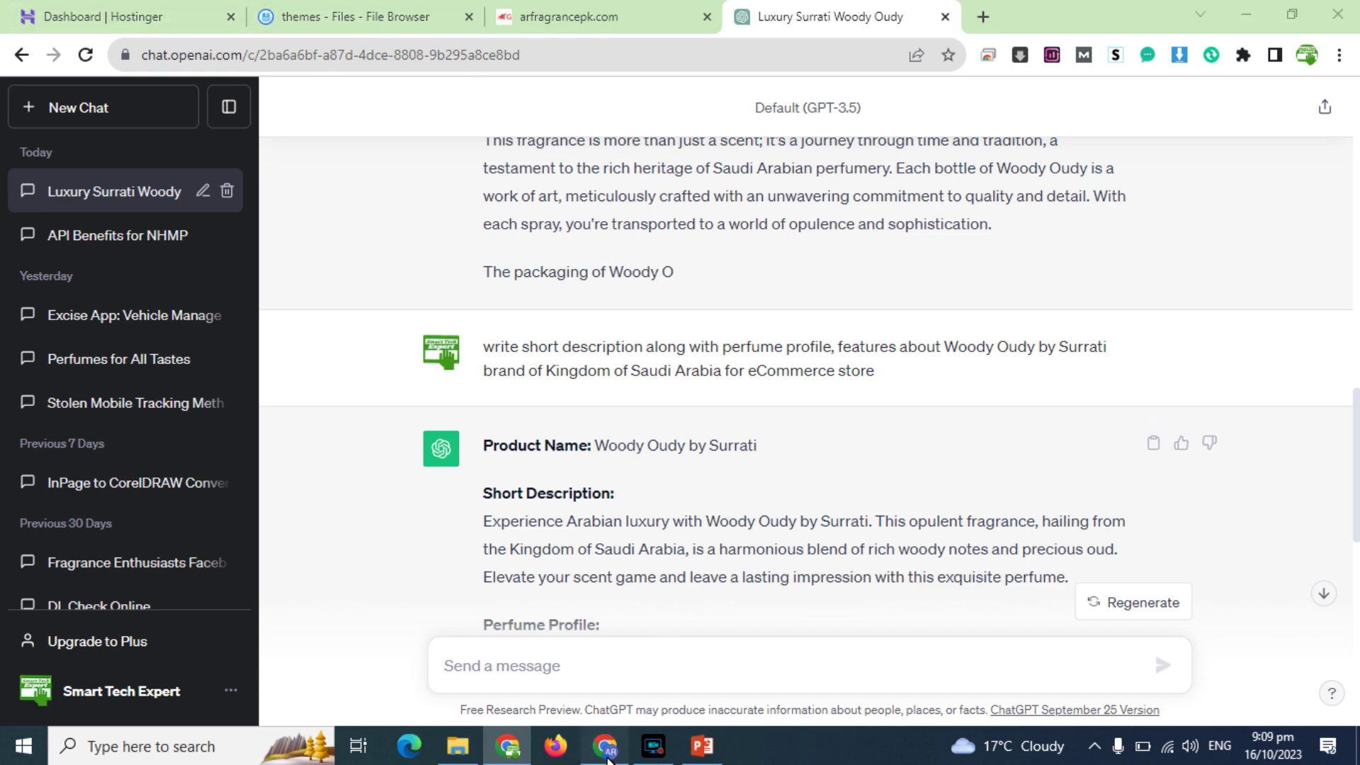
{"action": "left_click", "coordinate": [397, 15]}
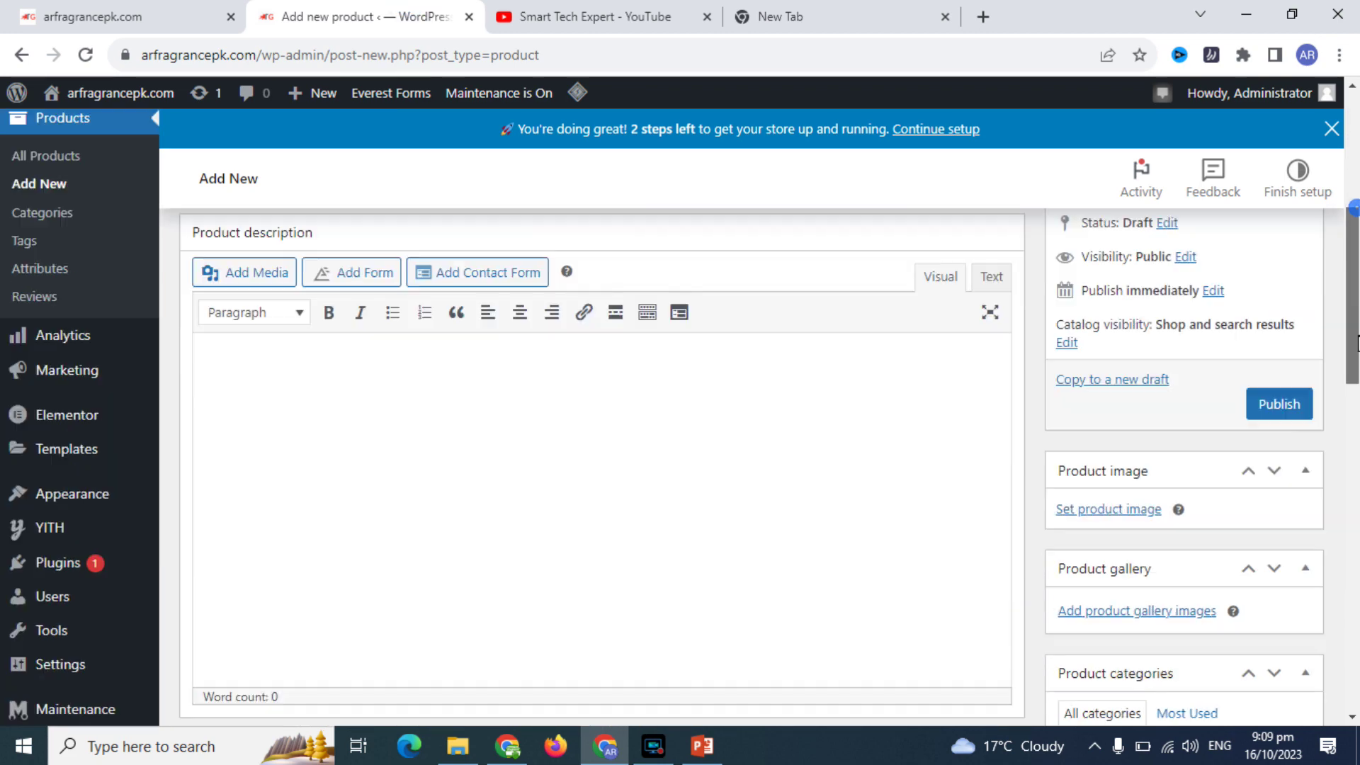
{"action": "left_click_drag", "start_coordinate": [1353, 227], "coordinate": [1356, 339]}
{"action": "left_click", "coordinate": [588, 430]}
{"action": "key", "text": "ctrl+v"}
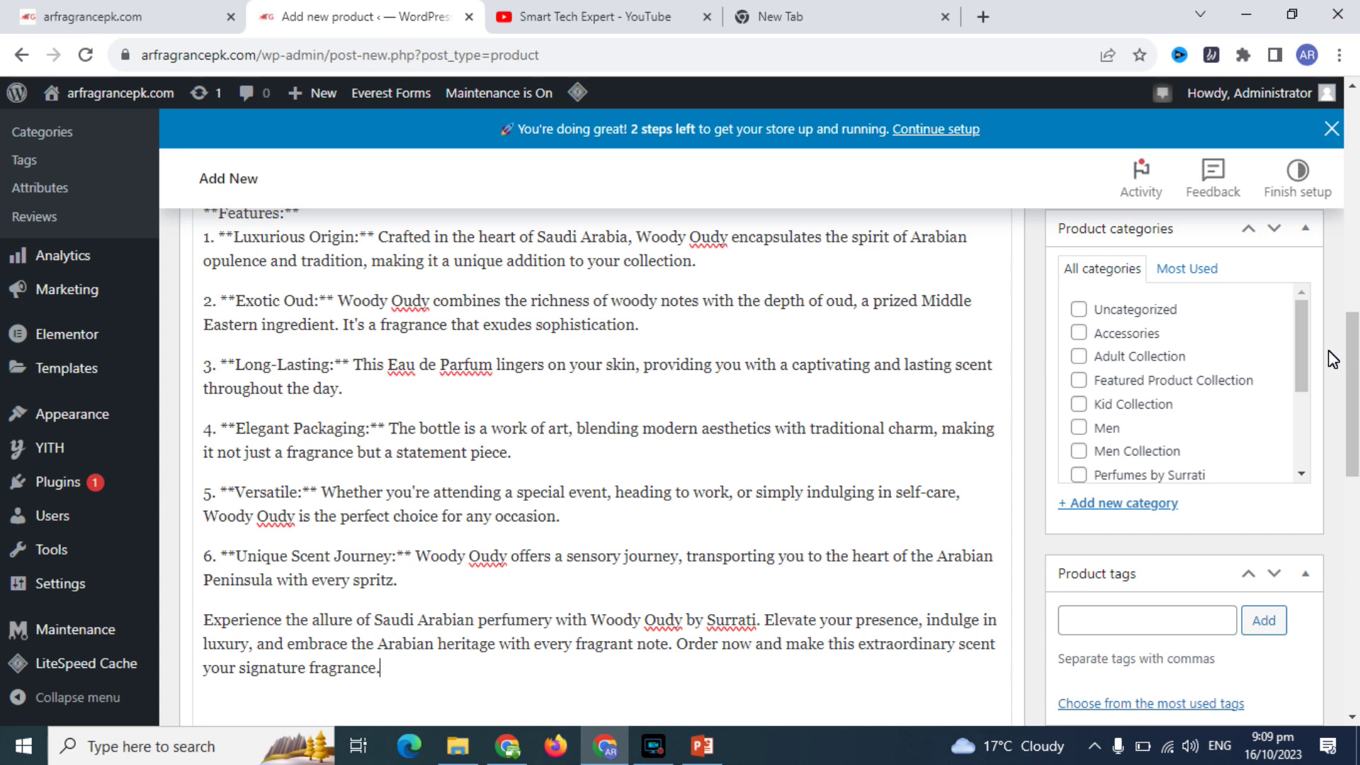
Step: Delete all the pasted text from the product description
{"action": "left_click_drag", "start_coordinate": [1353, 304], "coordinate": [1353, 284]}
{"action": "left_click_drag", "start_coordinate": [535, 388], "coordinate": [205, 316]}
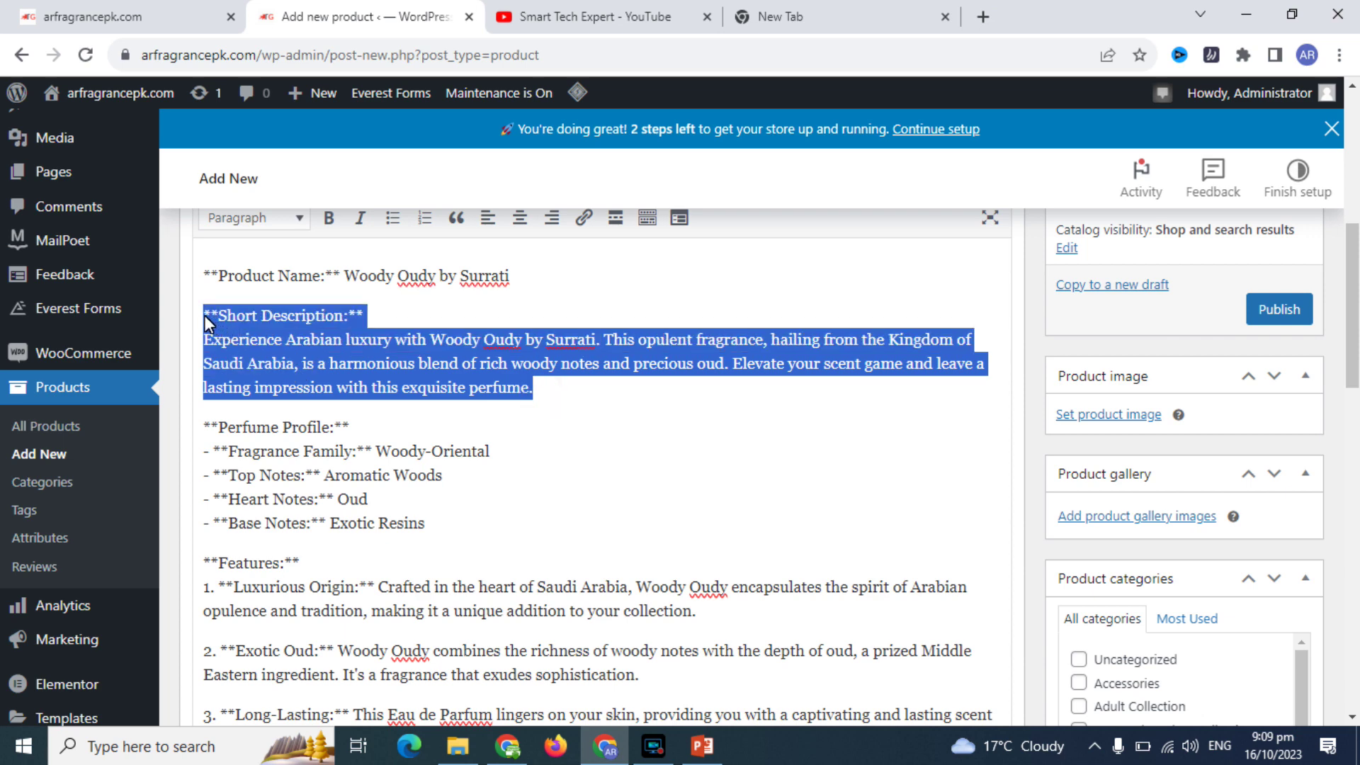
{"action": "key", "text": "ctrl+a"}
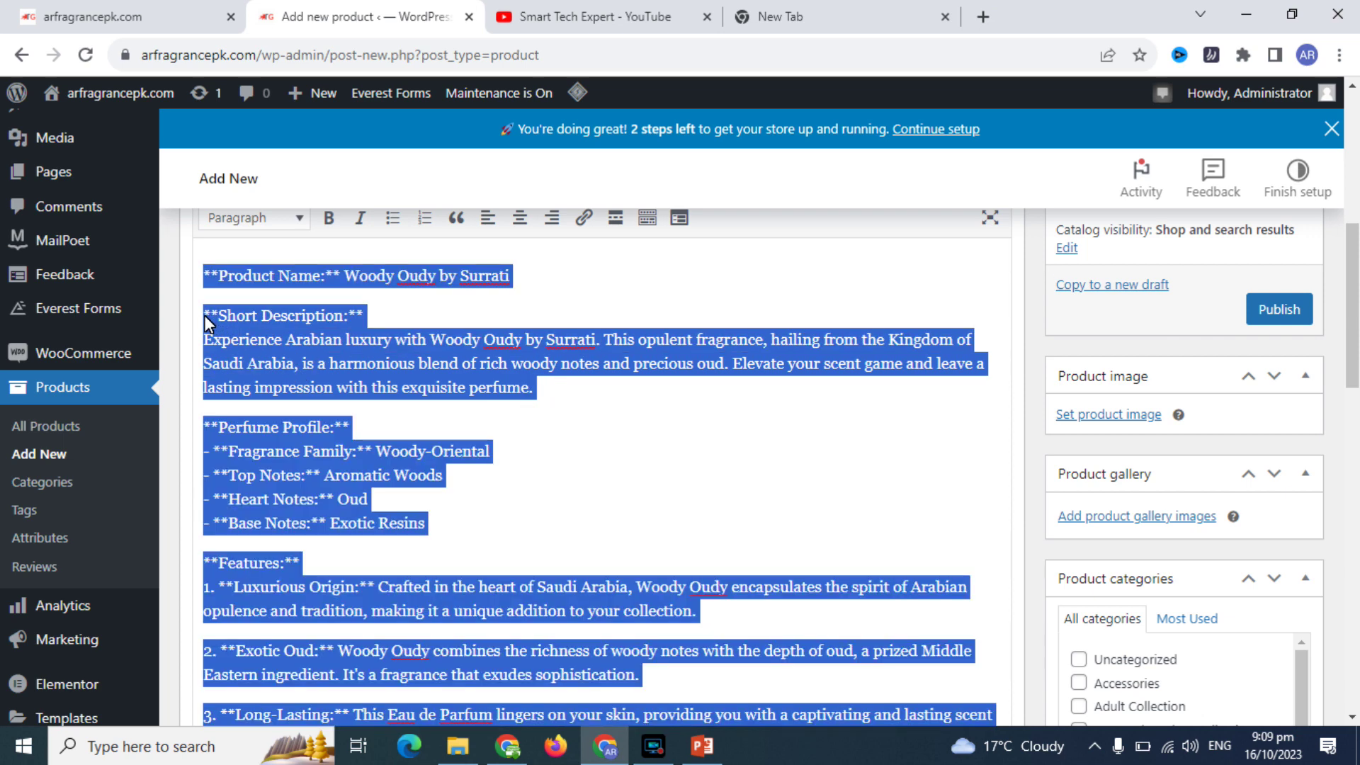
{"action": "key", "text": "BackSpace"}
Step: Open Notepad and paste the copied ChatGPT text into the blank document
{"action": "left_click", "coordinate": [174, 748]}
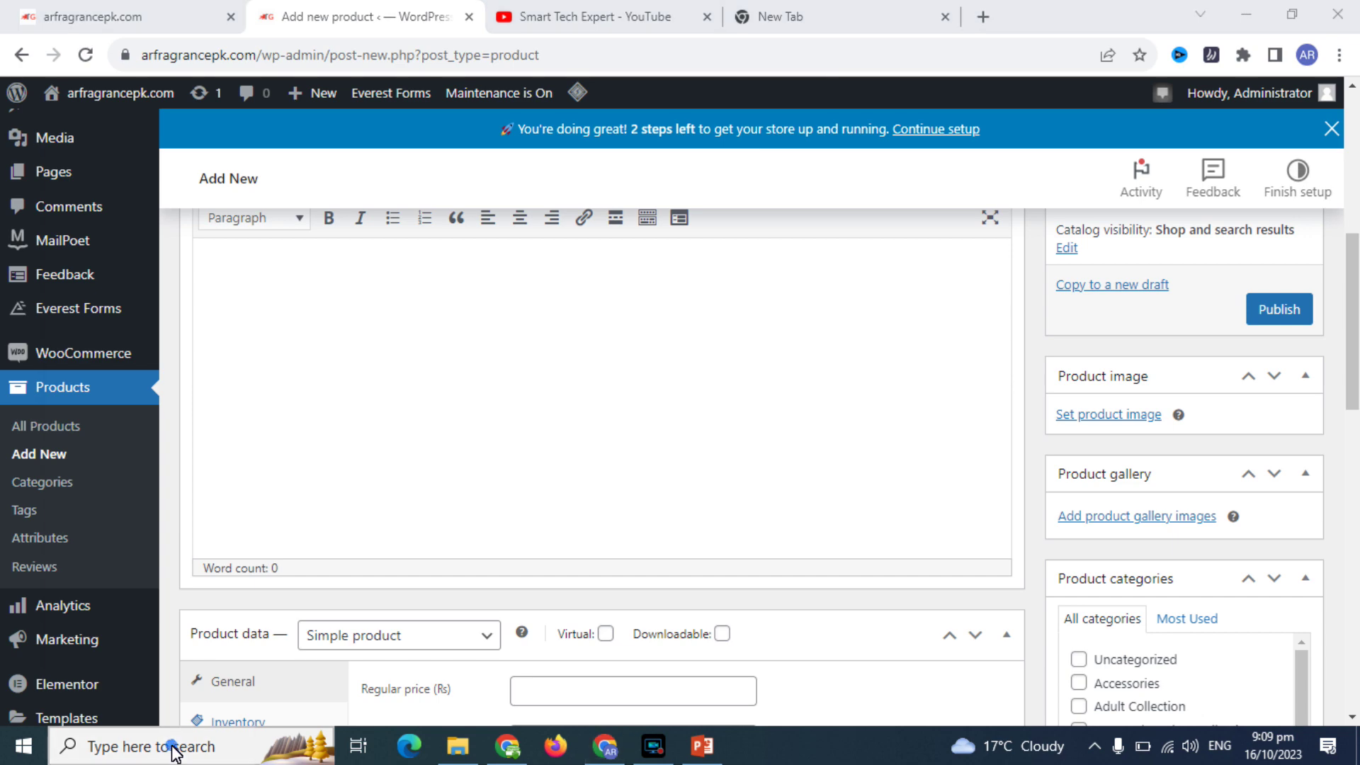
{"action": "type", "text": "notepad"}
{"action": "key", "text": "Return"}
{"action": "key", "text": "ctrl+v"}
{"action": "key", "text": "ctrl+Home"}
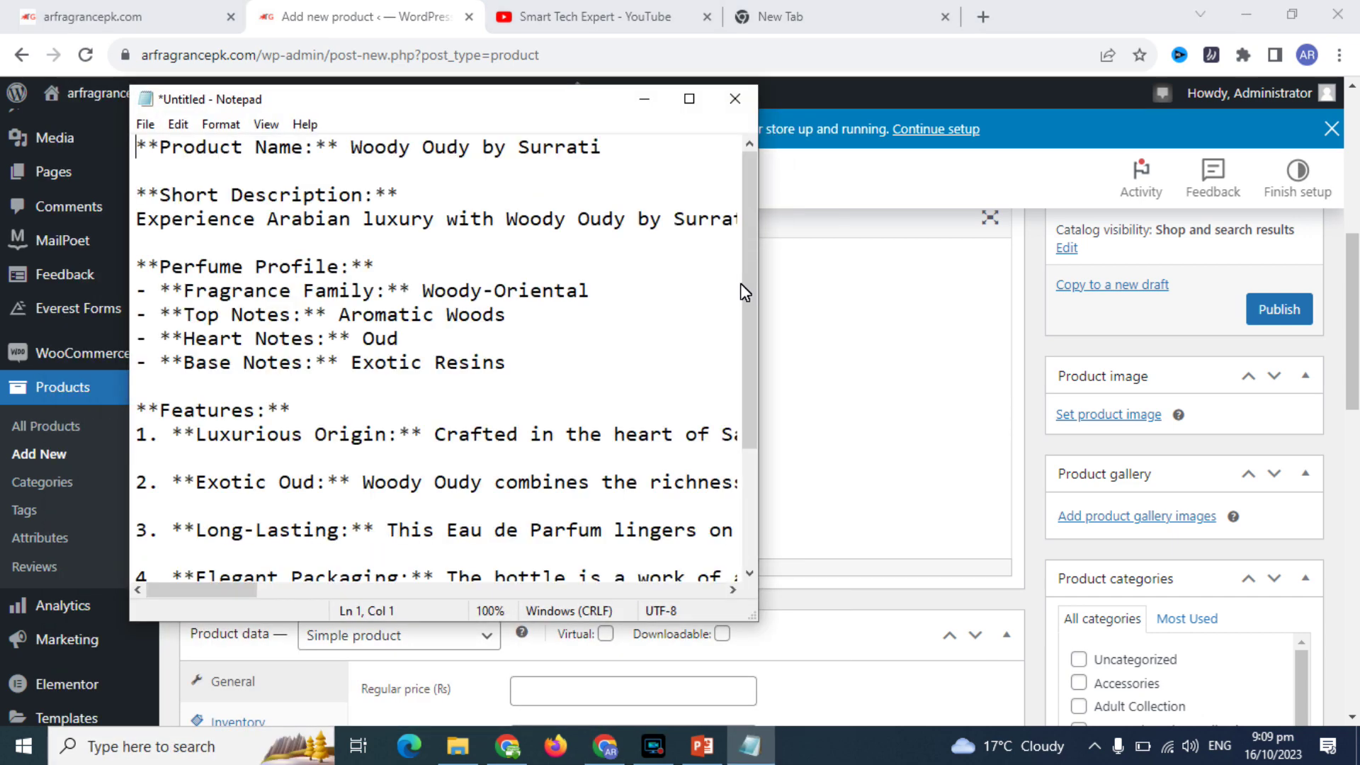
Step: Replace every "**" in the Notepad text with nothing
{"action": "left_click", "coordinate": [177, 124]}
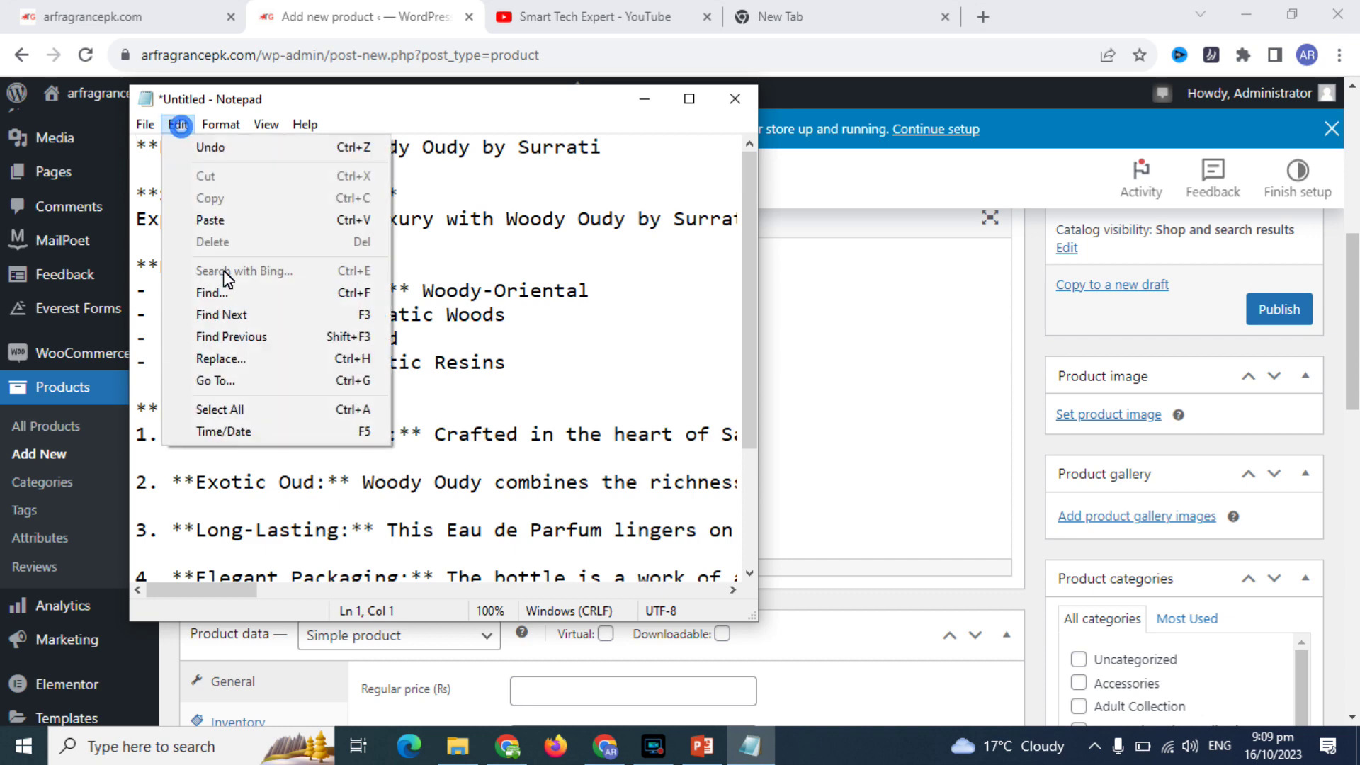
{"action": "left_click", "coordinate": [223, 356]}
{"action": "type", "text": "**"}
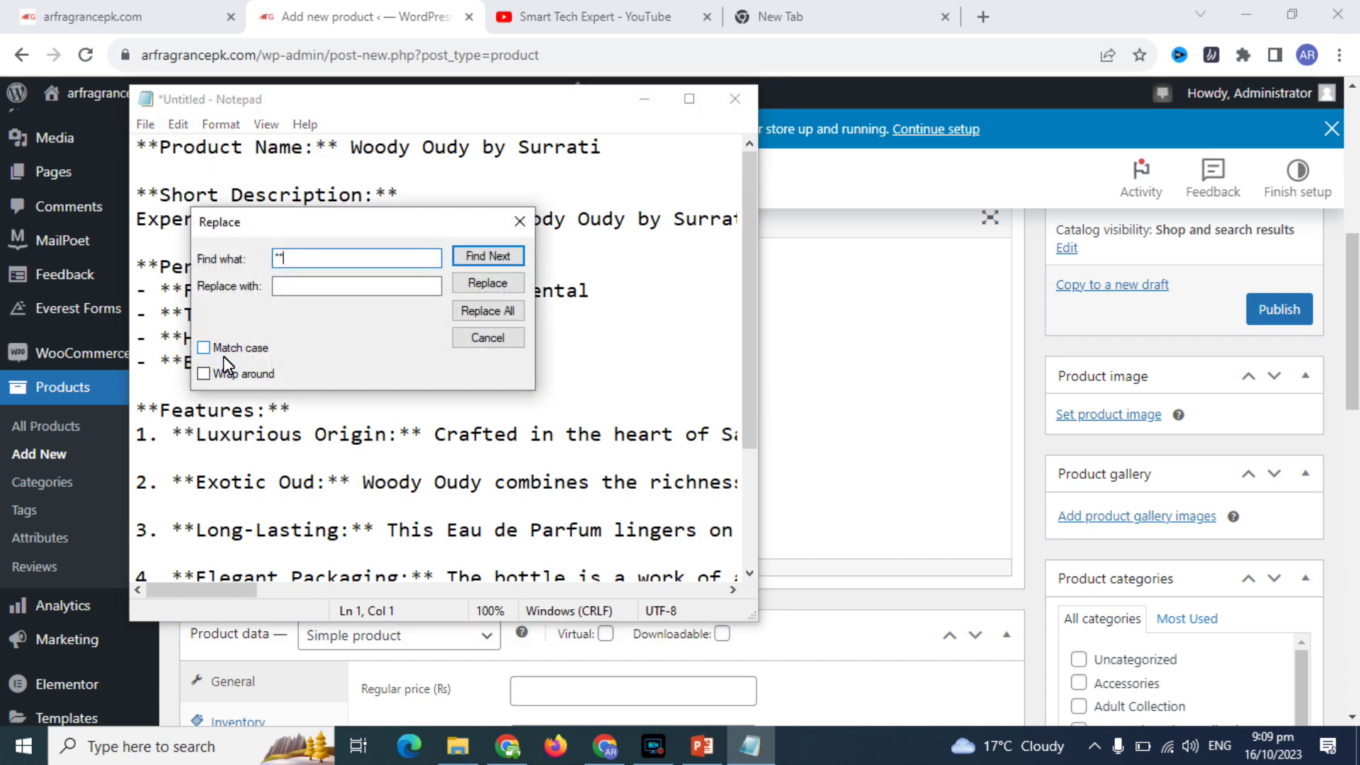
{"action": "left_click", "coordinate": [478, 313]}
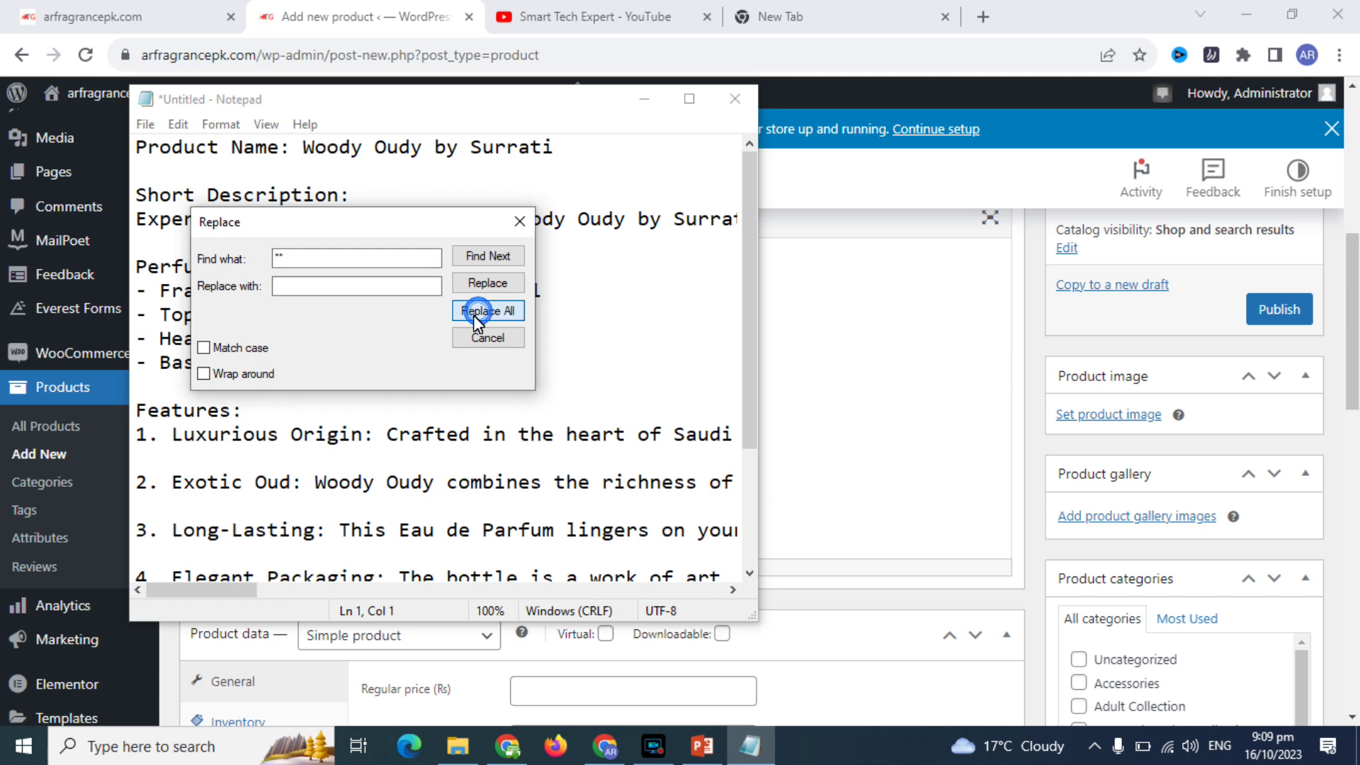
{"action": "left_click", "coordinate": [519, 221]}
Step: Cut the entire cleaned text from Notepad and paste it into the empty WordPress product description
{"action": "key", "text": "ctrl+a"}
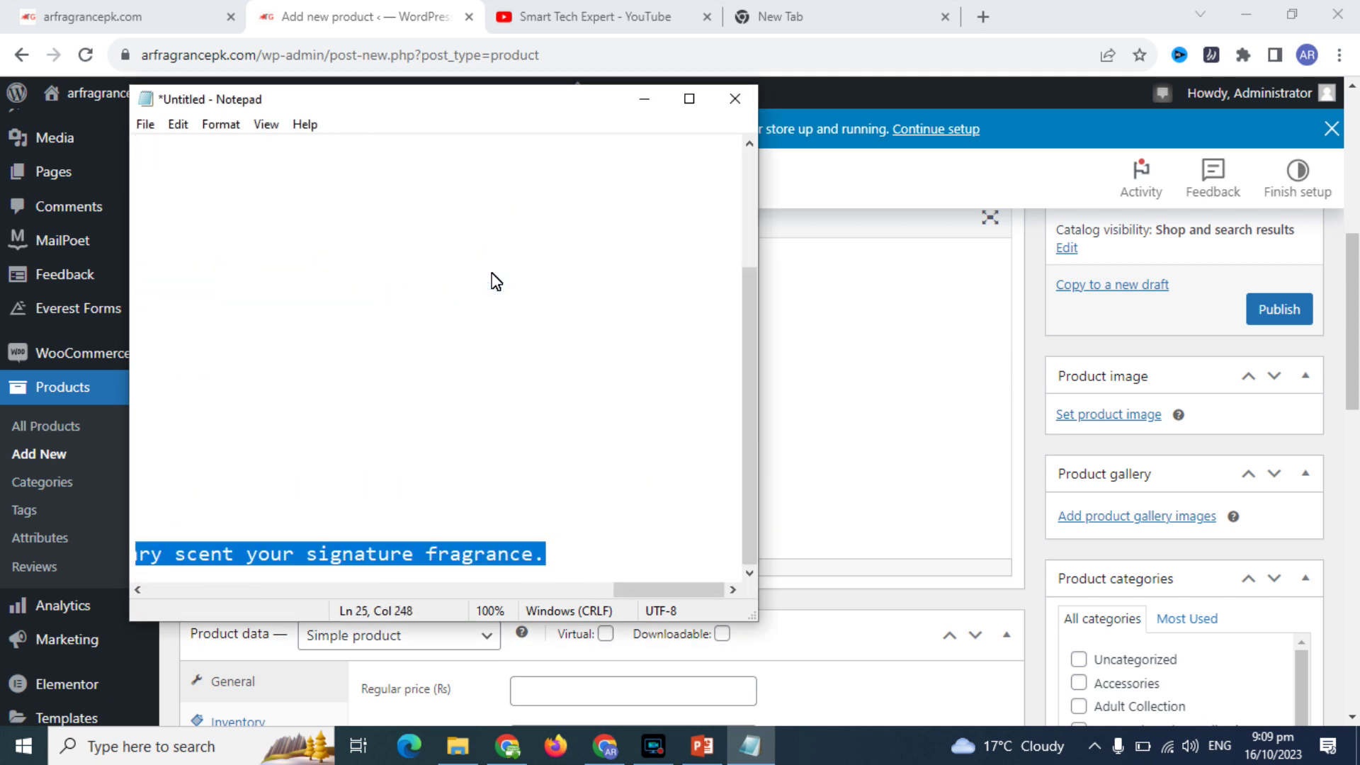
{"action": "key", "text": "ctrl+x"}
{"action": "left_click", "coordinate": [393, 8]}
{"action": "left_click", "coordinate": [254, 299]}
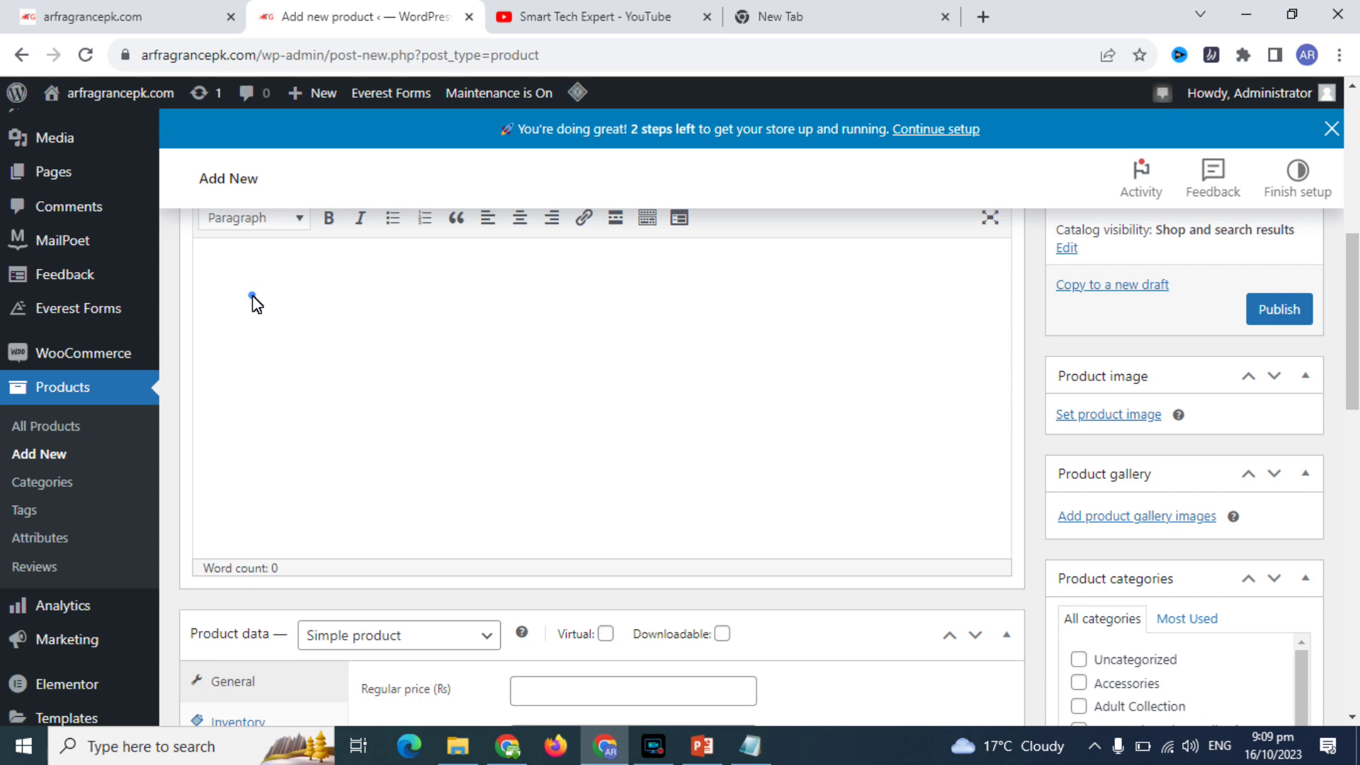
{"action": "key", "text": "ctrl+v"}
{"action": "scroll", "coordinate": [377, 410], "scroll_direction": "up", "scroll_amount": 3}
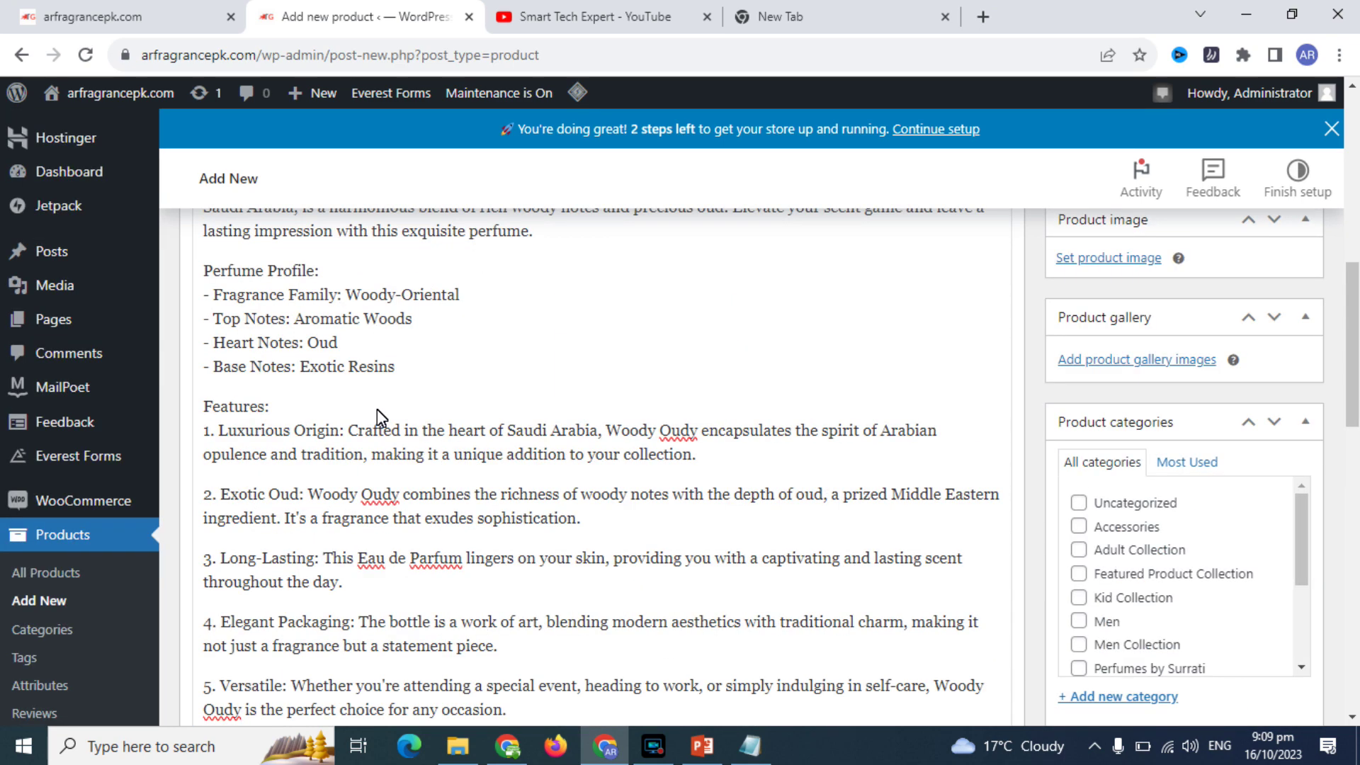
Step: Move the "Short Description:" section from the product description into the product short description, removing the blank line it leaves
{"action": "left_click_drag", "start_coordinate": [1350, 365], "coordinate": [1336, 297]}
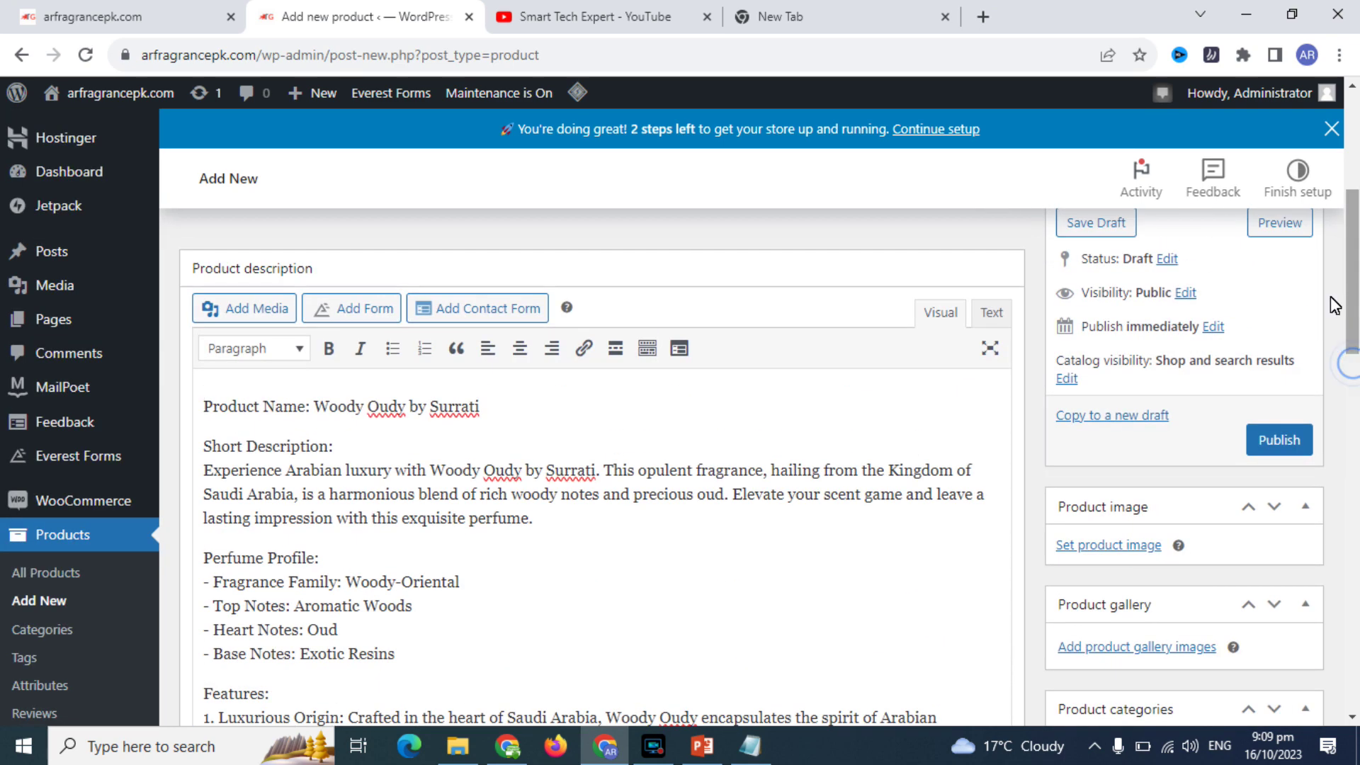
{"action": "left_click_drag", "start_coordinate": [533, 520], "coordinate": [203, 454]}
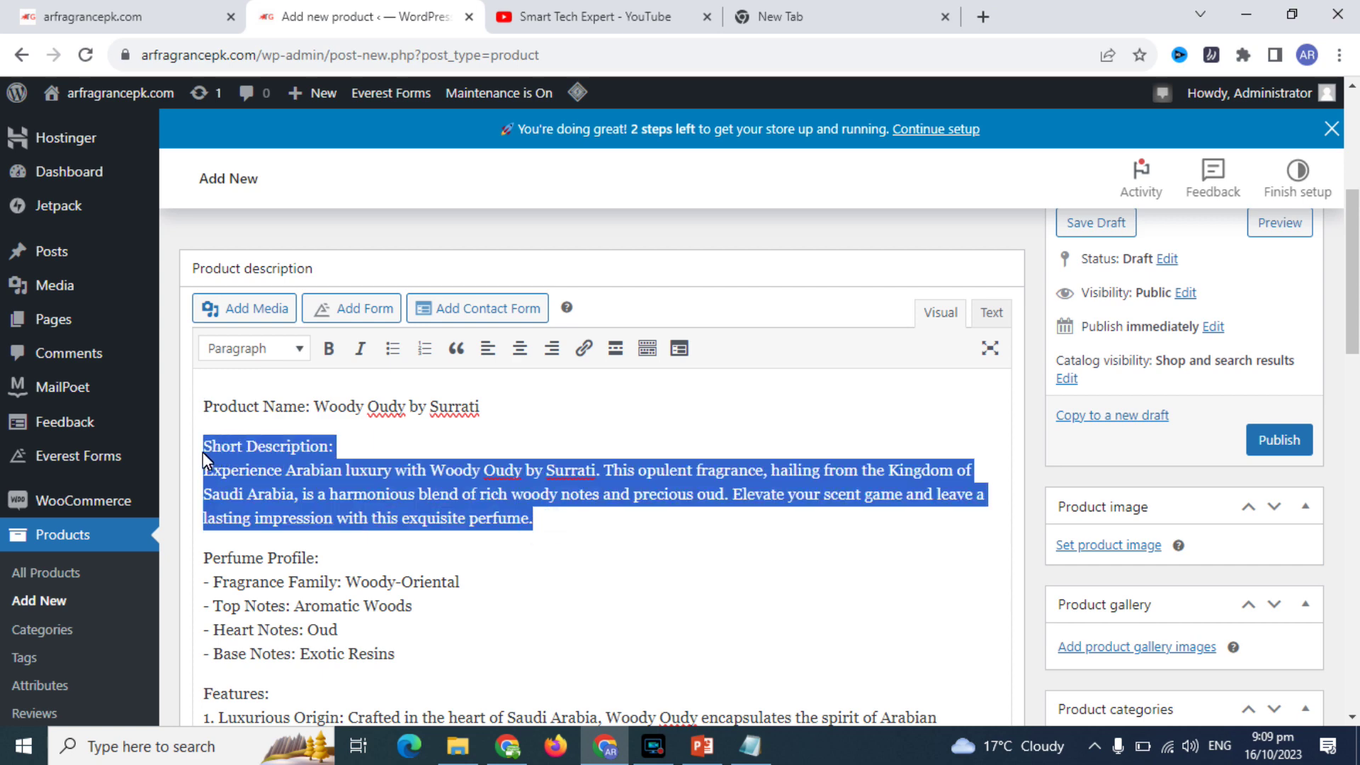
{"action": "key", "text": "Delete"}
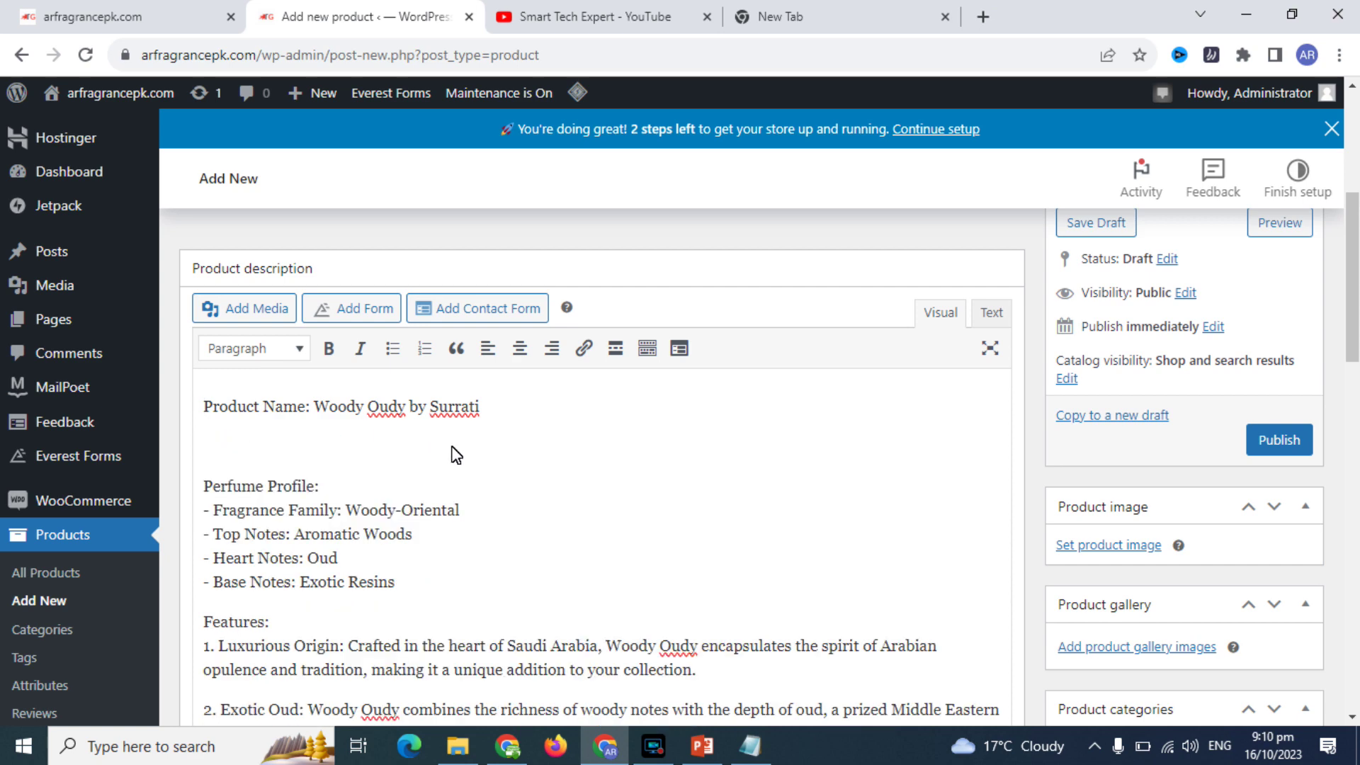
{"action": "key", "text": "Delete"}
{"action": "left_click_drag", "start_coordinate": [1356, 305], "coordinate": [1353, 617]}
{"action": "left_click", "coordinate": [608, 594]}
{"action": "key", "text": "ctrl+v"}
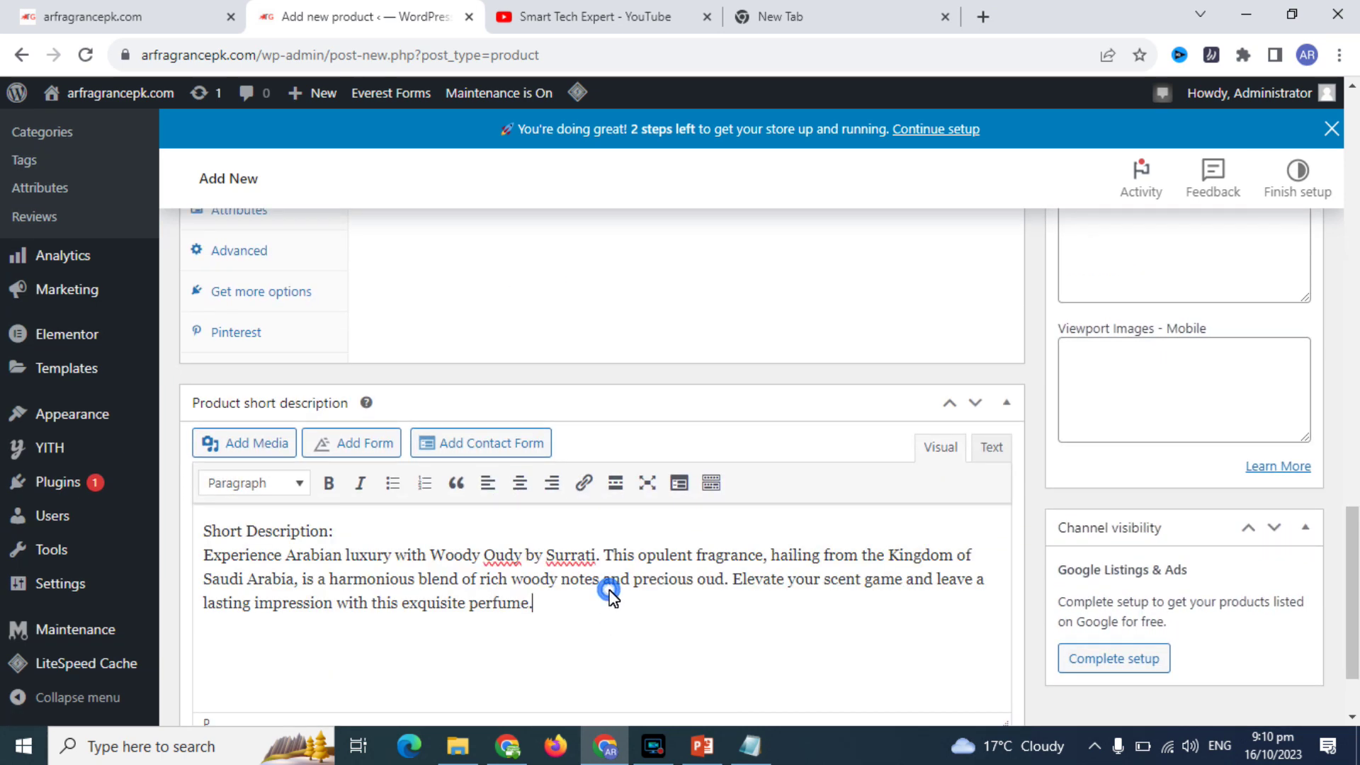
Step: Delete the "Short Description:" heading line from the product short description
{"action": "left_click", "coordinate": [425, 538]}
{"action": "key", "text": "shift+Home"}
{"action": "key", "text": "BackSpace"}
{"action": "key", "text": "Delete"}
Step: Make the "Product Name: Woody Oudy by Surrati" line, "Features:" and "1. Luxurious Origin:" bold in the product description
{"action": "left_click_drag", "start_coordinate": [1353, 528], "coordinate": [1350, 245]}
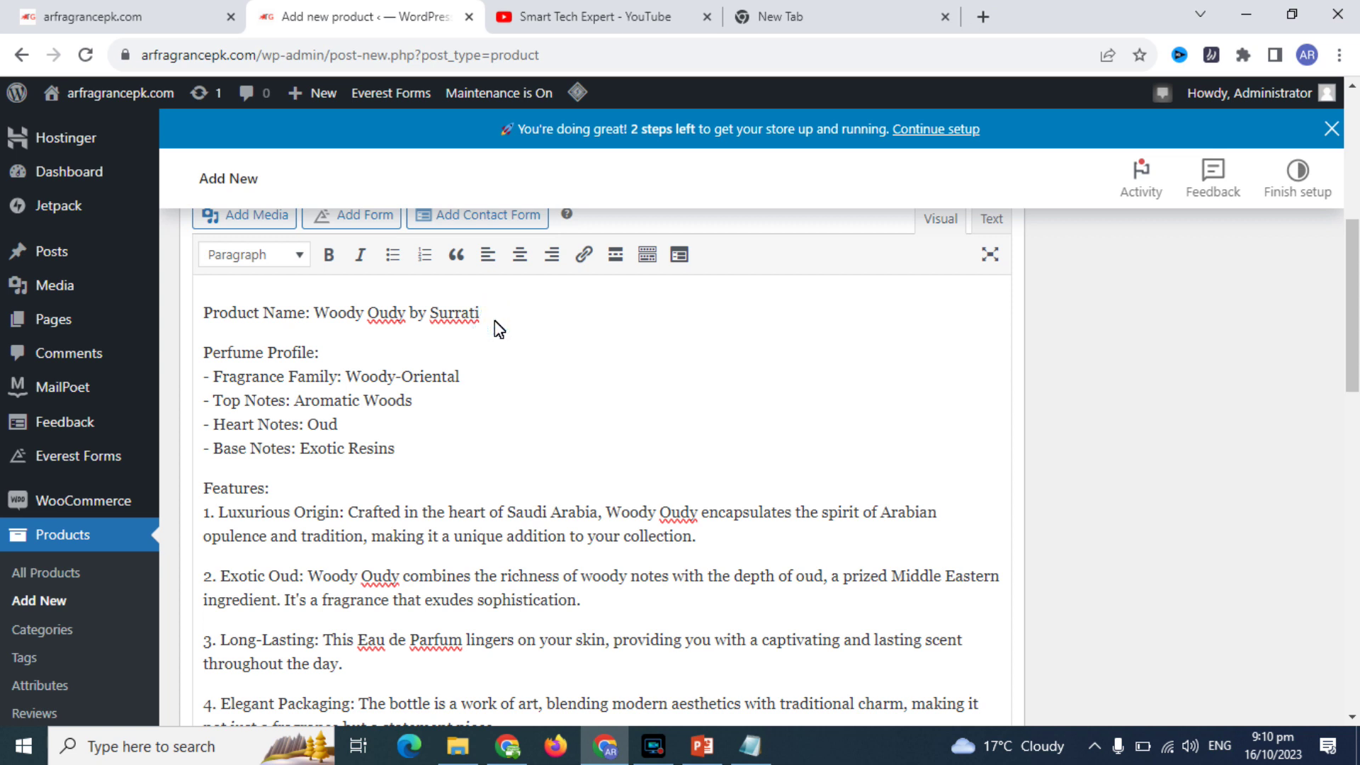
{"action": "key", "text": "shift+Home"}
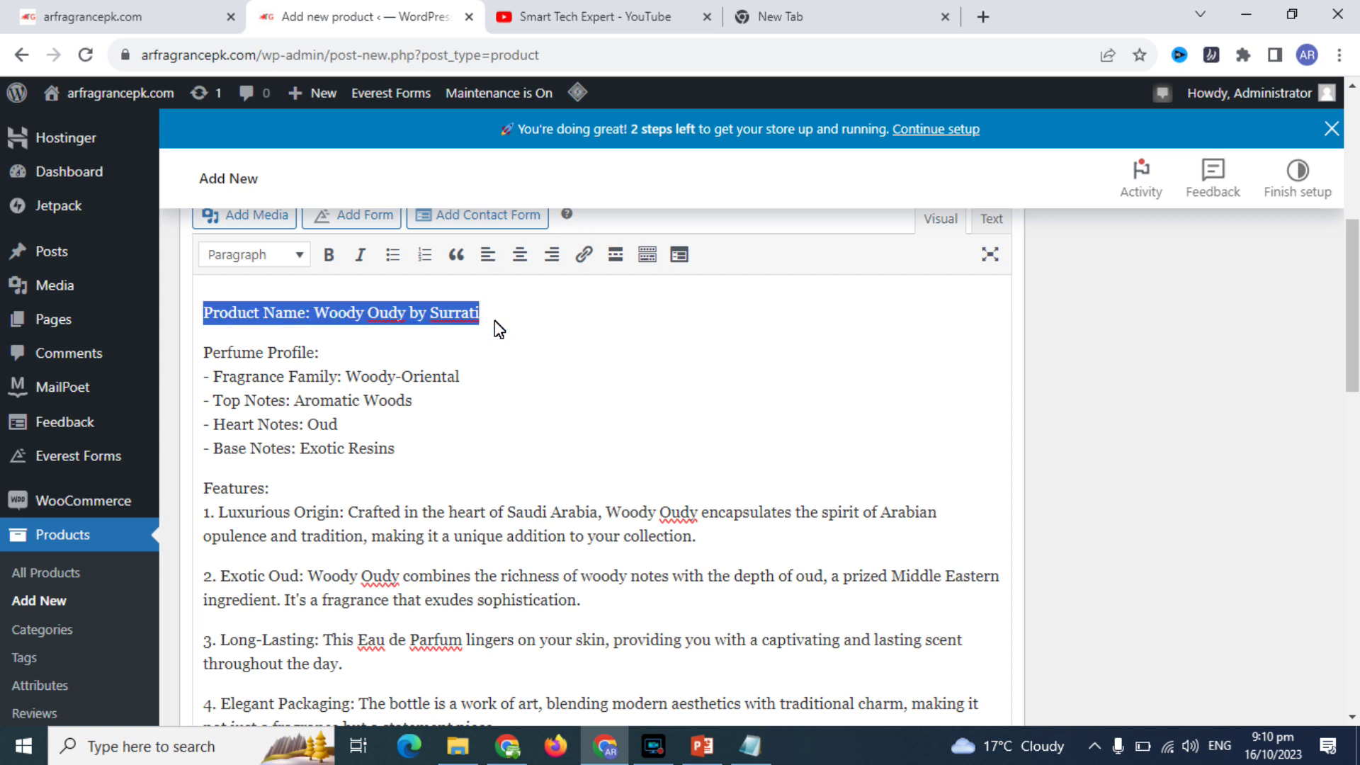
{"action": "key", "text": "ctrl+b"}
{"action": "double_click", "coordinate": [253, 490]}
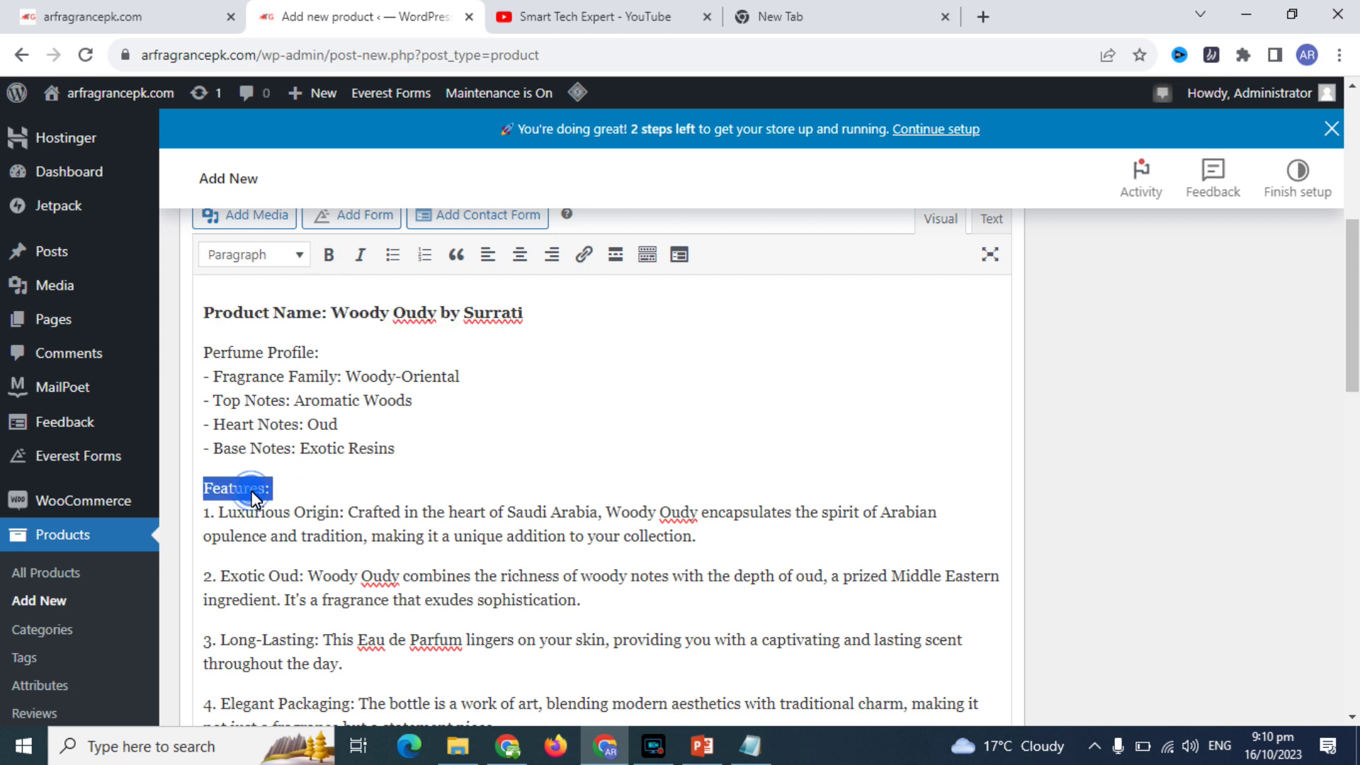
{"action": "key", "text": "ctrl+b"}
{"action": "left_click", "coordinate": [345, 514]}
{"action": "key", "text": "shift+Home"}
{"action": "key", "text": "ctrl+b"}
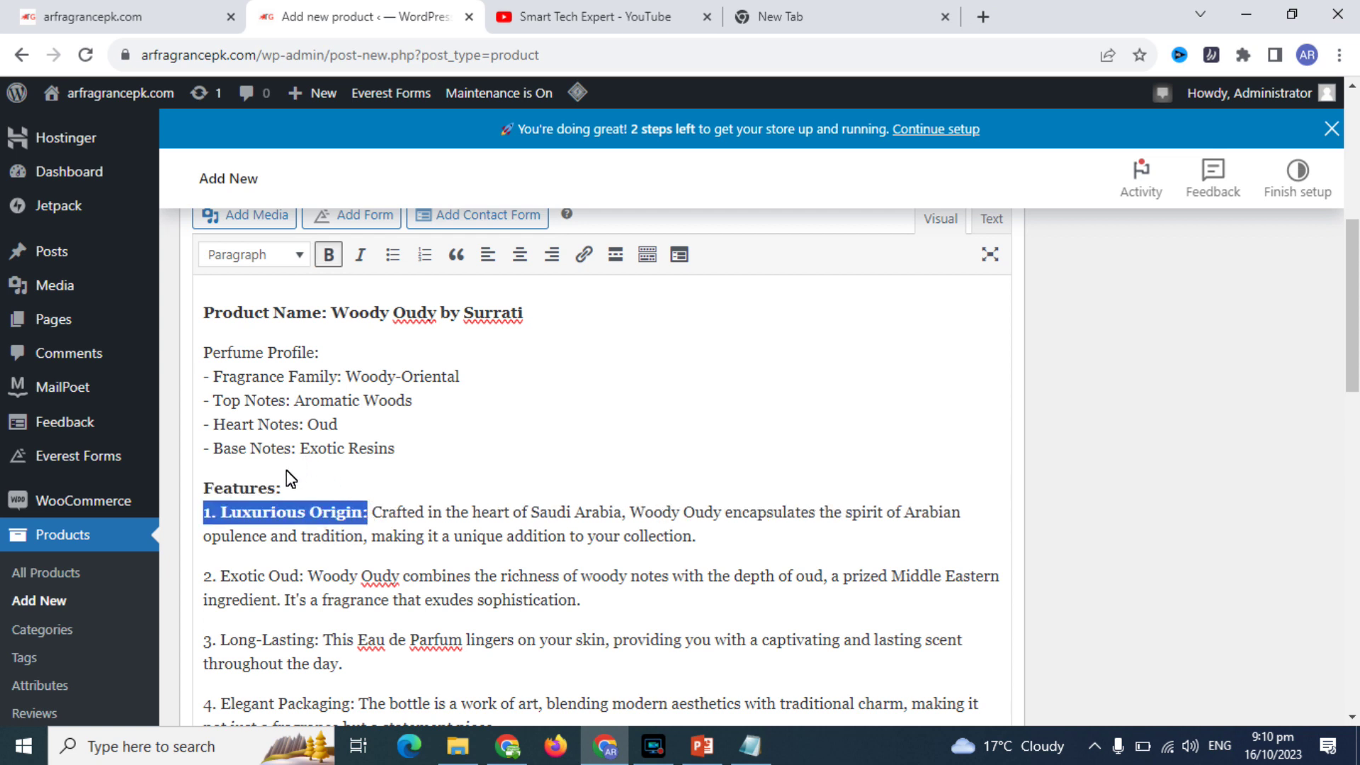
Step: Try applying Heading 1 to the "Features:" line and undo the change
{"action": "double_click", "coordinate": [279, 488]}
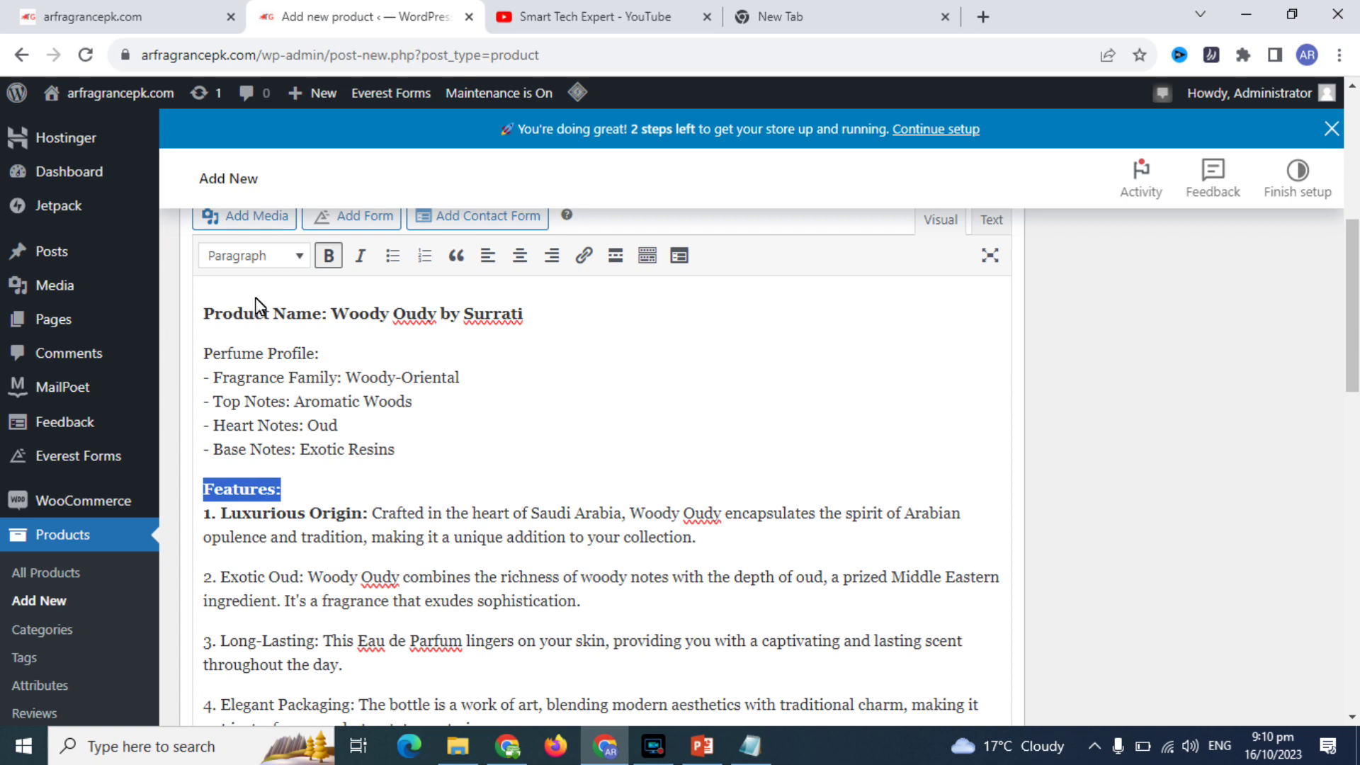
{"action": "left_click", "coordinate": [257, 255]}
{"action": "left_click", "coordinate": [269, 330]}
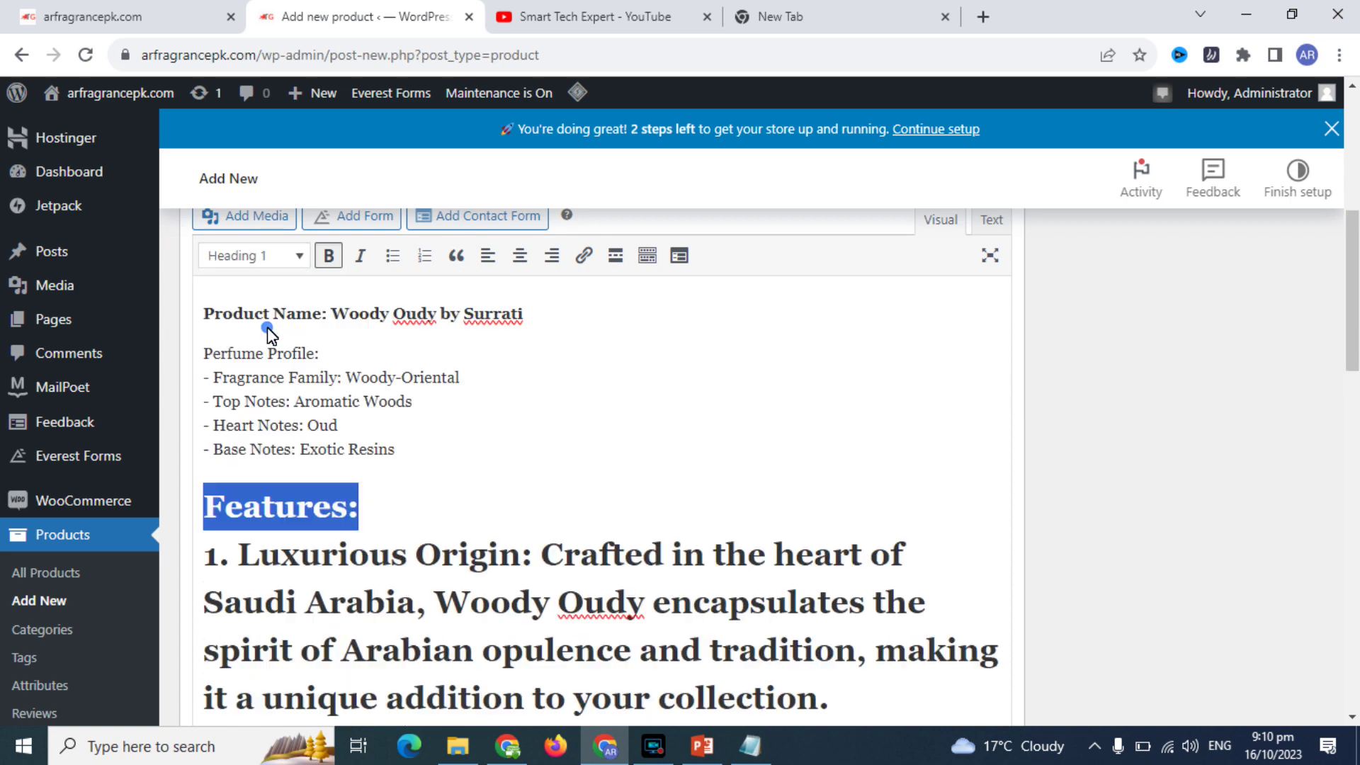
{"action": "key", "text": "ctrl+z"}
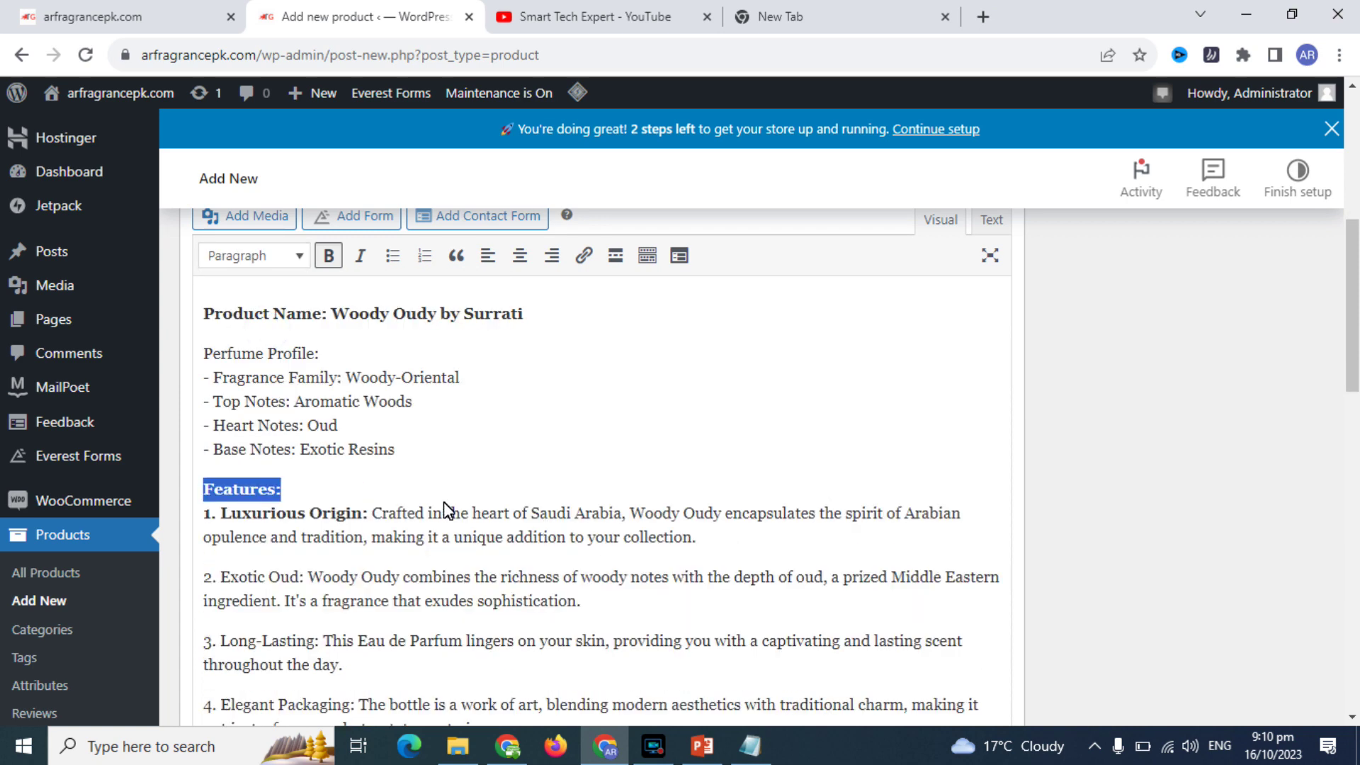
Step: Separate "Features:" from the list below it as its own paragraph and format it as Heading 1
{"action": "left_click", "coordinate": [389, 495]}
{"action": "key", "text": "Return"}
{"action": "key", "text": "Up"}
{"action": "key", "text": "shift+End"}
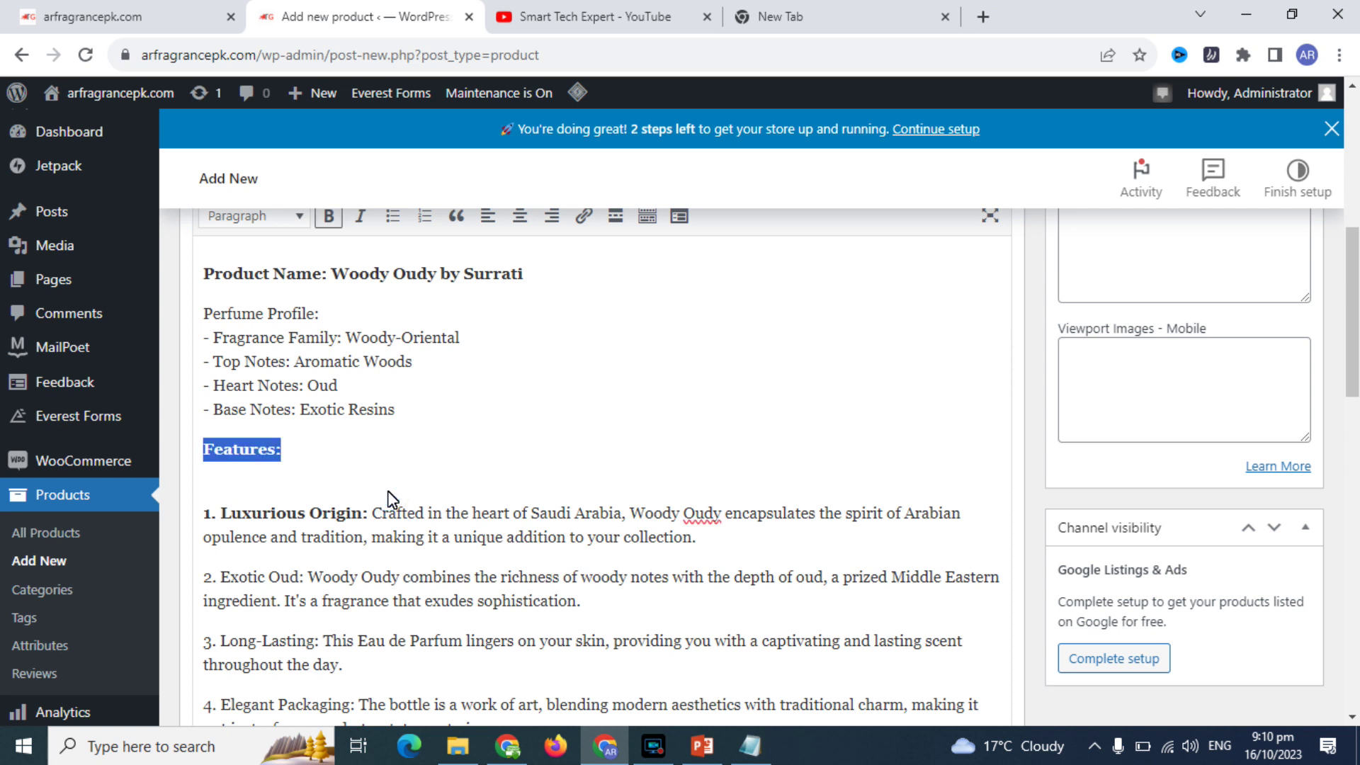
{"action": "left_click", "coordinate": [284, 215]}
{"action": "left_click", "coordinate": [255, 295]}
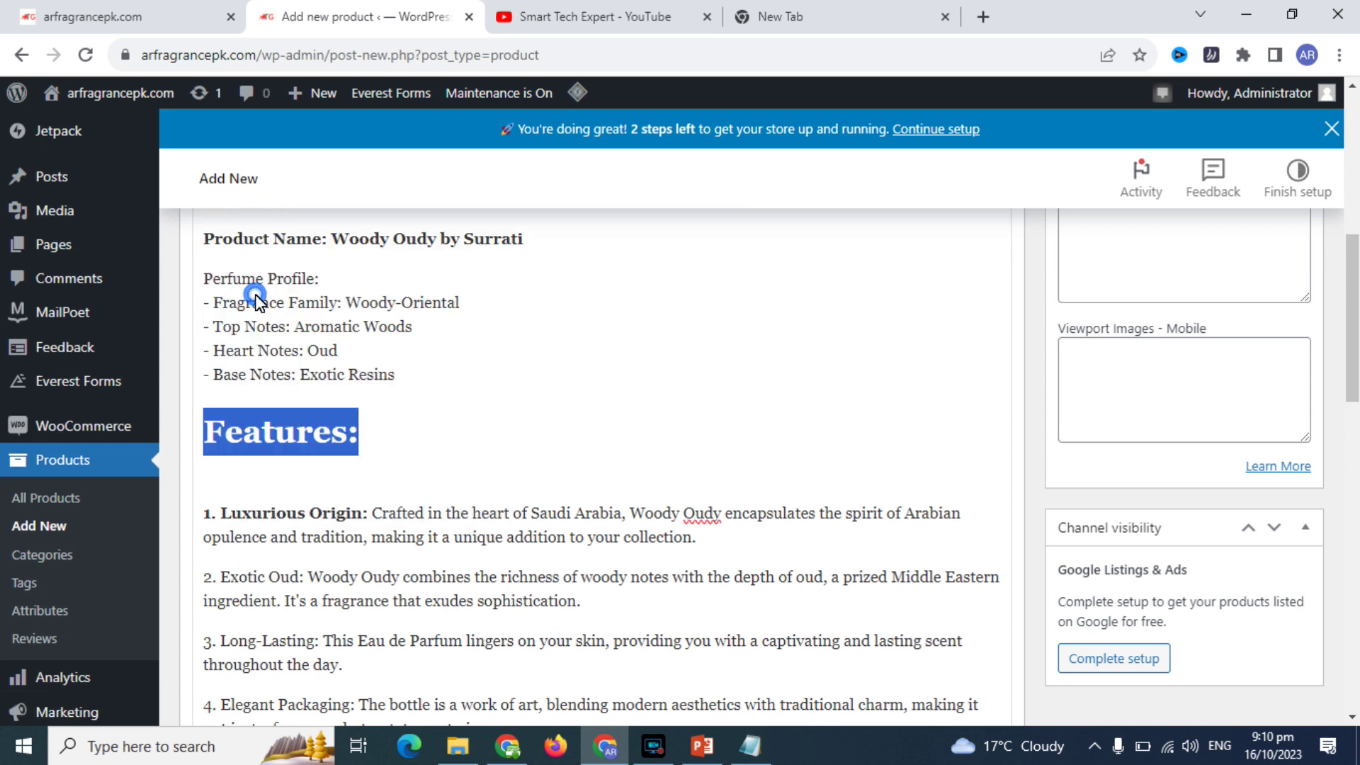
Step: Prepare the empty product name for input and copy "Woody Oudy by Surrati" from the ChatGPT response in the other Chrome window
{"action": "left_click_drag", "start_coordinate": [1349, 319], "coordinate": [1329, 433]}
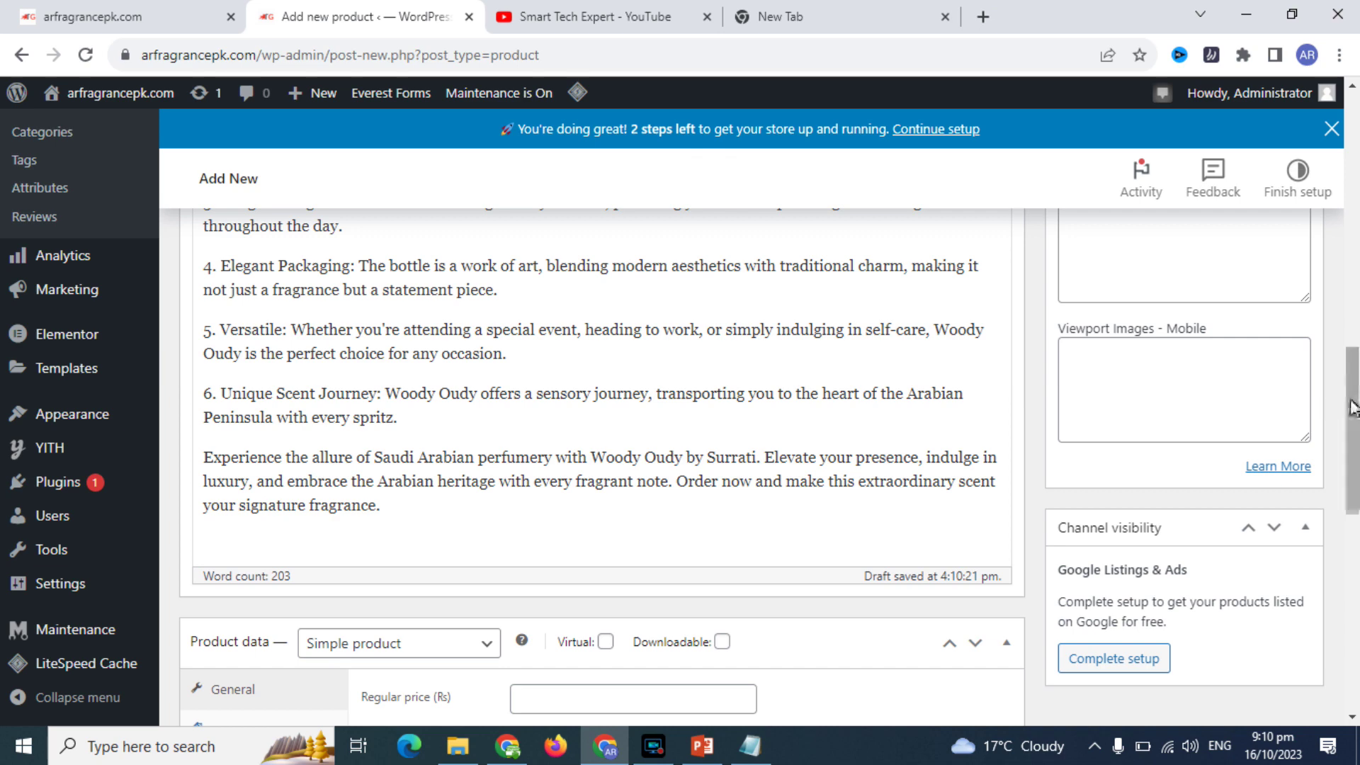
{"action": "left_click_drag", "start_coordinate": [1351, 425], "coordinate": [1334, 145]}
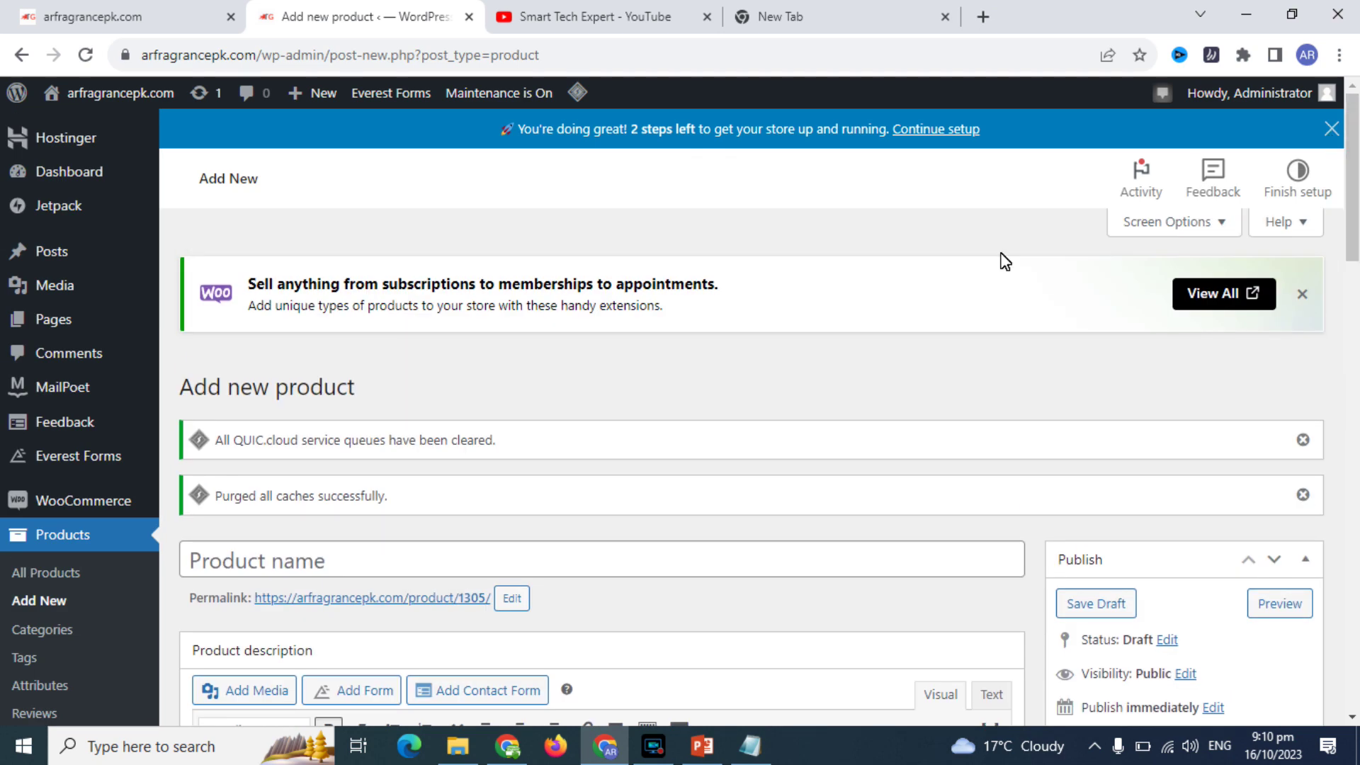
{"action": "left_click", "coordinate": [350, 564]}
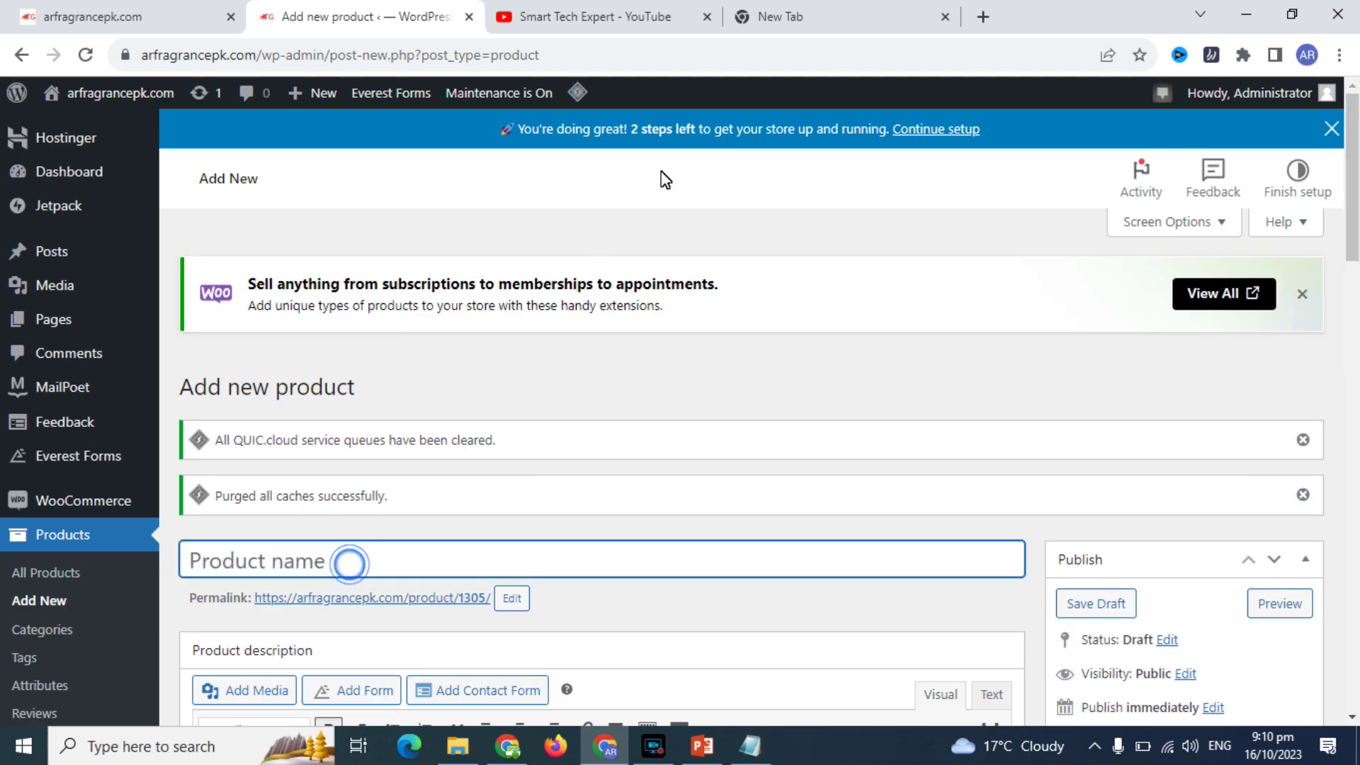
{"action": "left_click", "coordinate": [507, 746]}
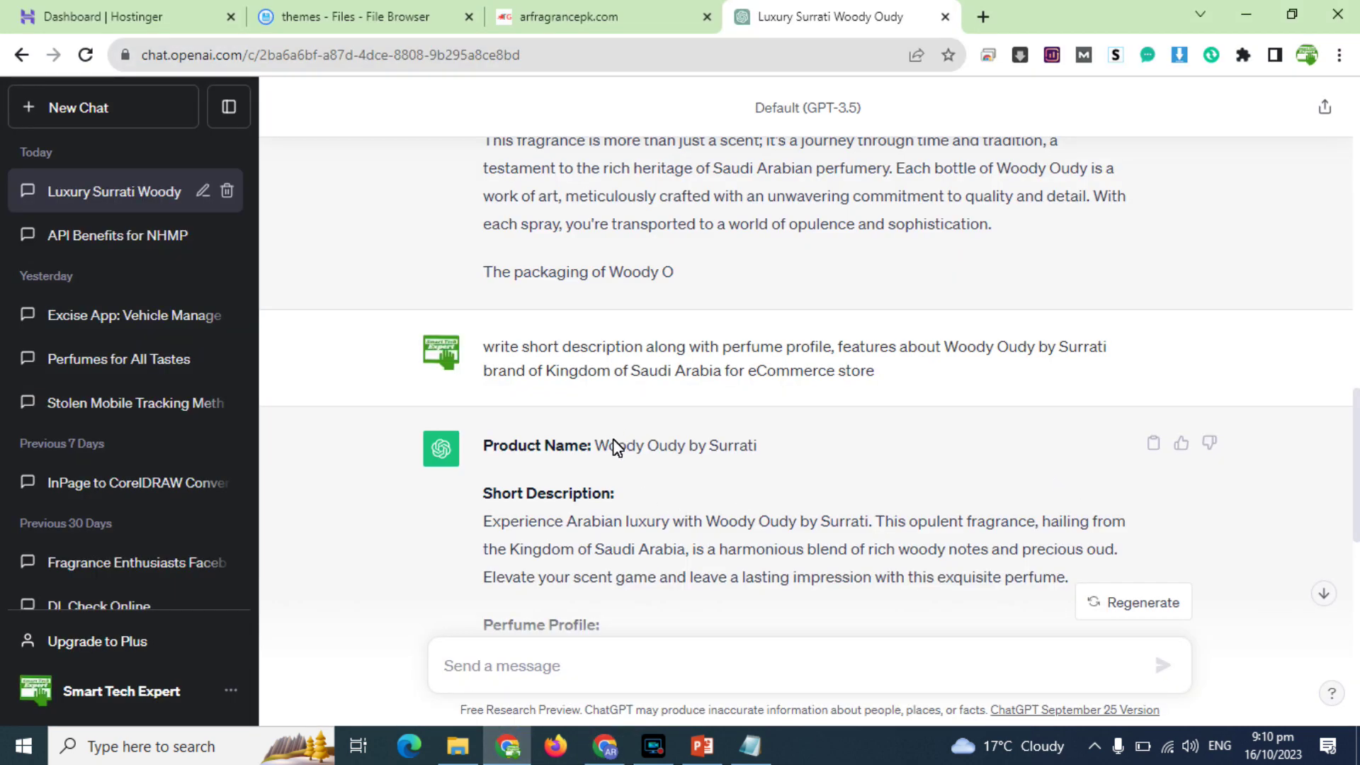
{"action": "left_click_drag", "start_coordinate": [598, 447], "coordinate": [760, 453]}
{"action": "key", "text": "ctrl+c"}
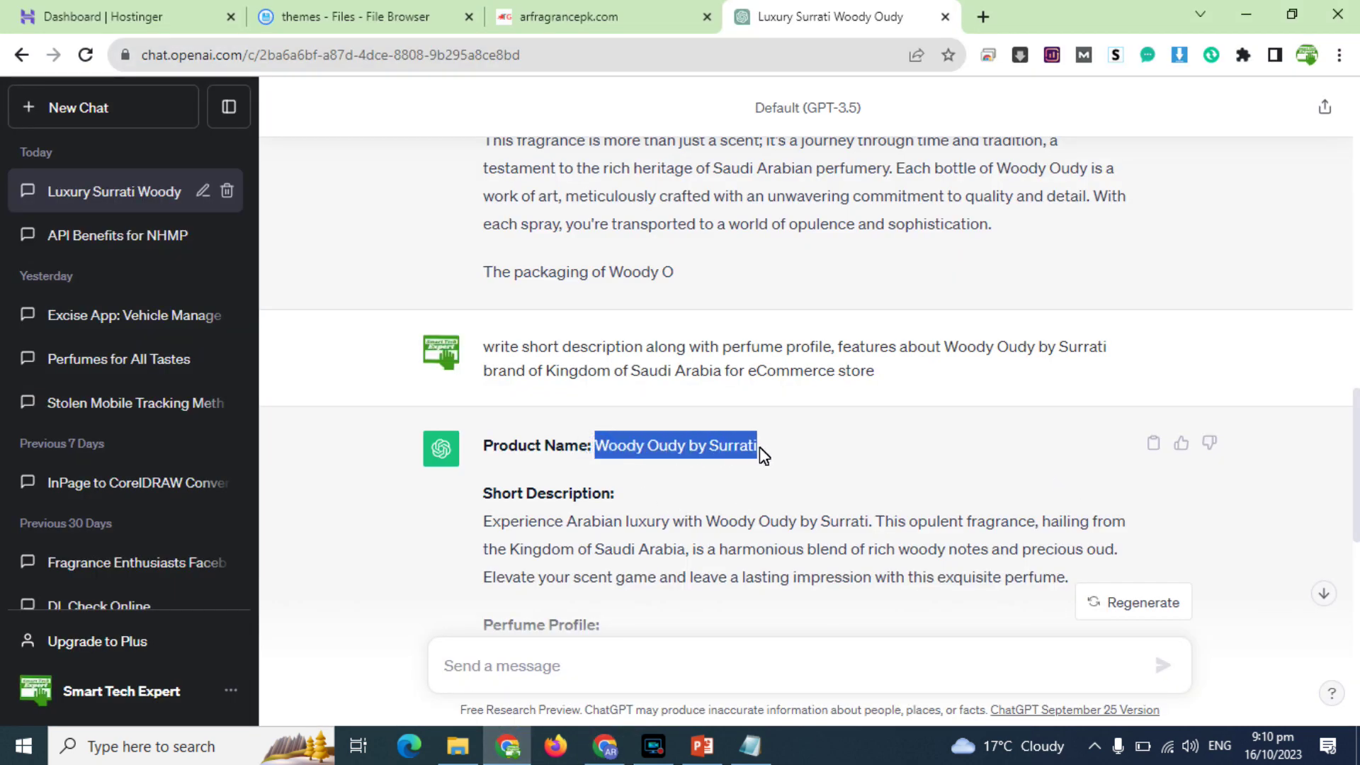
Step: Return to the WordPress product page and set the product name to "Woody Oudy by Surrati a brand of KSA"
{"action": "left_click", "coordinate": [604, 745]}
{"action": "key", "text": "ctrl+v"}
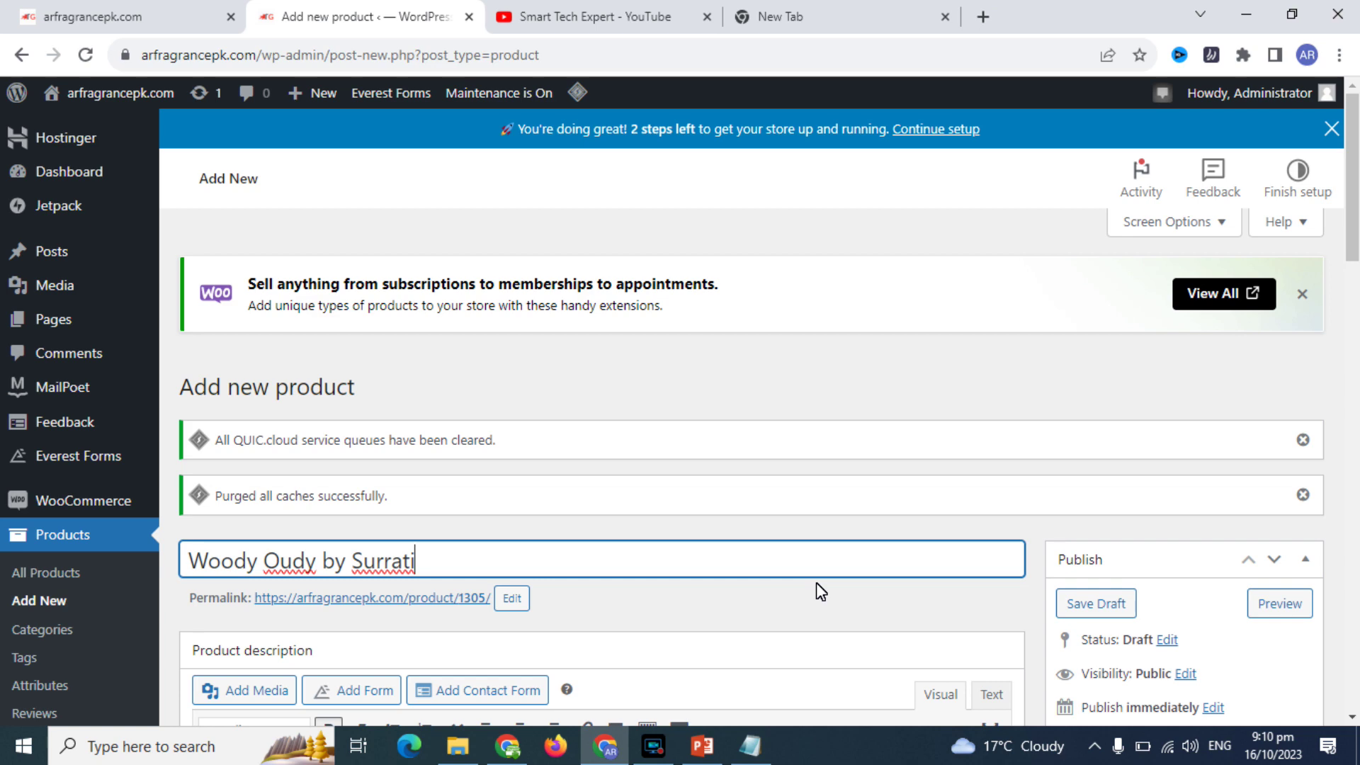
{"action": "type", "text": "a brand of KSA"}
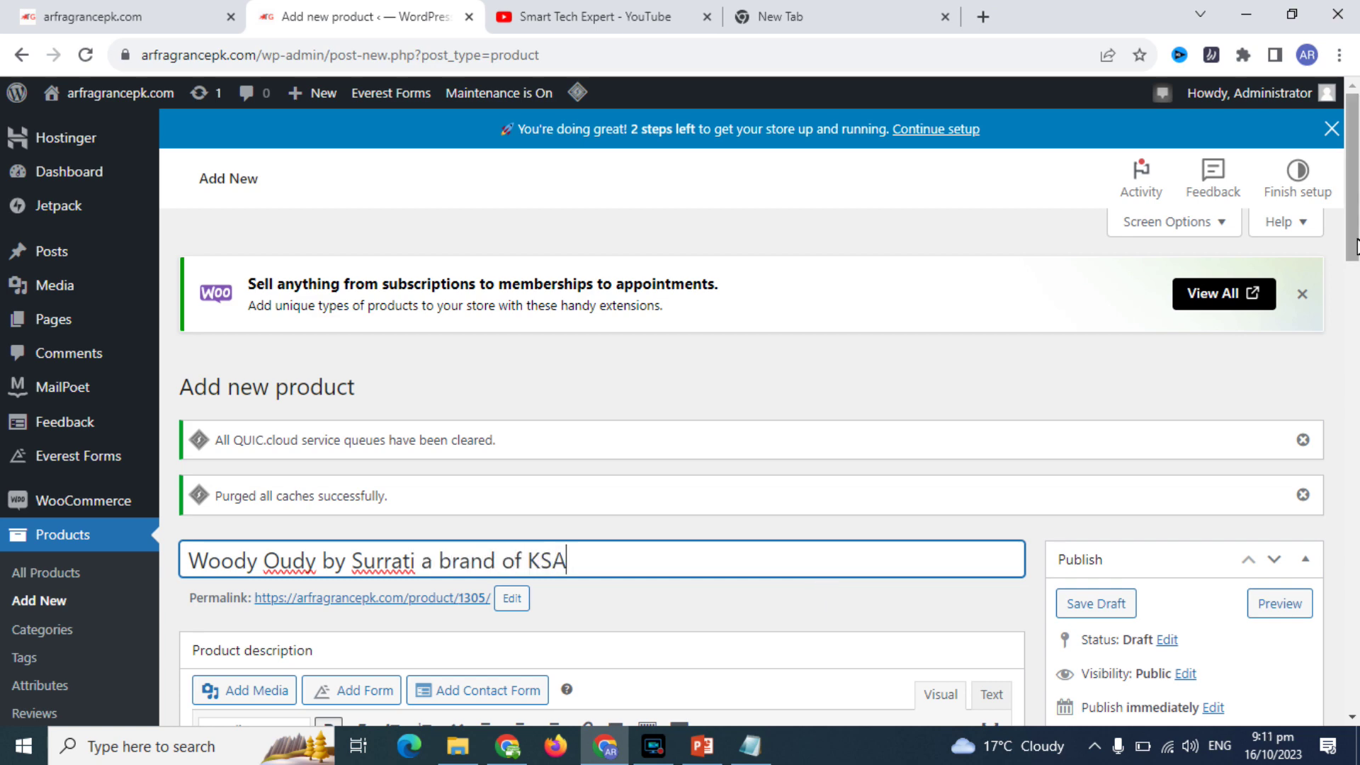
Step: Upload Woody Oudy.jpeg from the H:\IDMPakistan\AR Fragrance\Banners folder to the media library for the product image
{"action": "left_click_drag", "start_coordinate": [1355, 240], "coordinate": [1351, 379]}
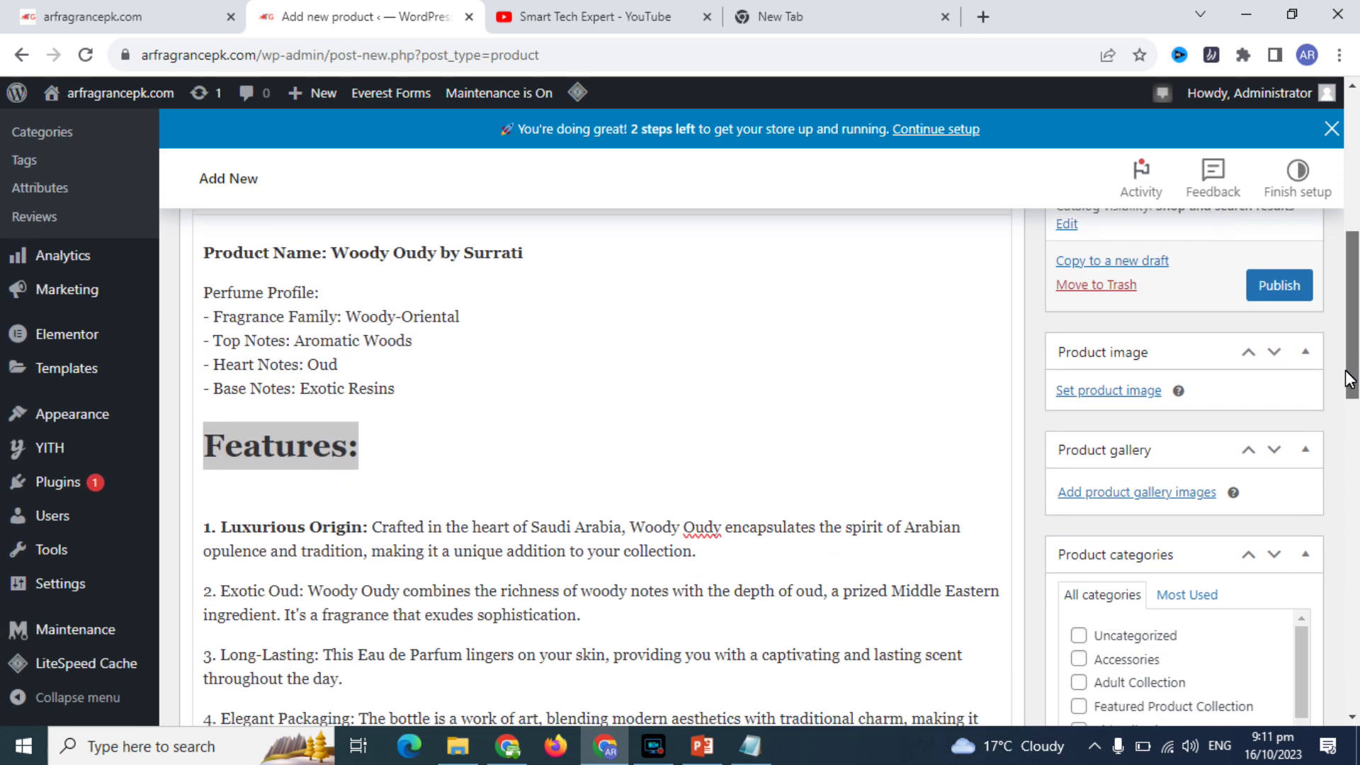
{"action": "left_click", "coordinate": [1098, 391]}
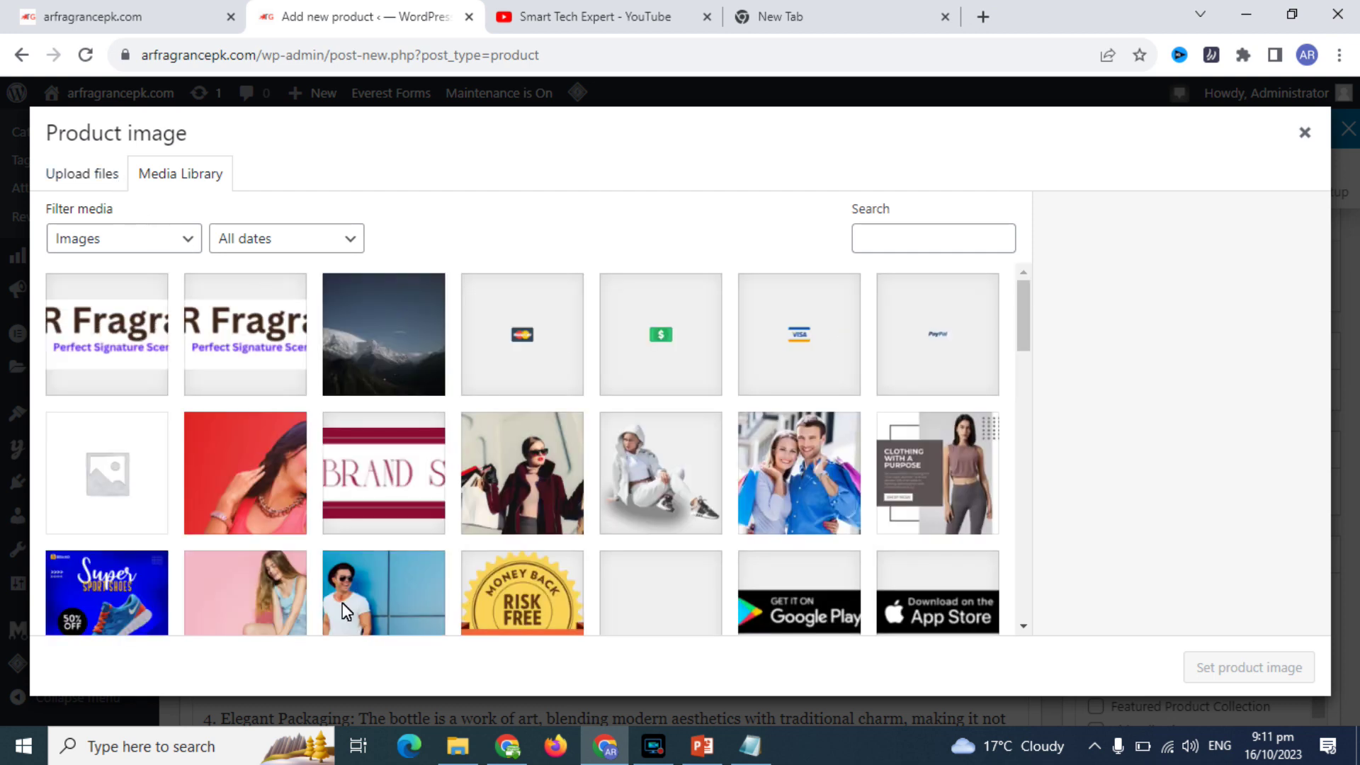
{"action": "left_click", "coordinate": [458, 746]}
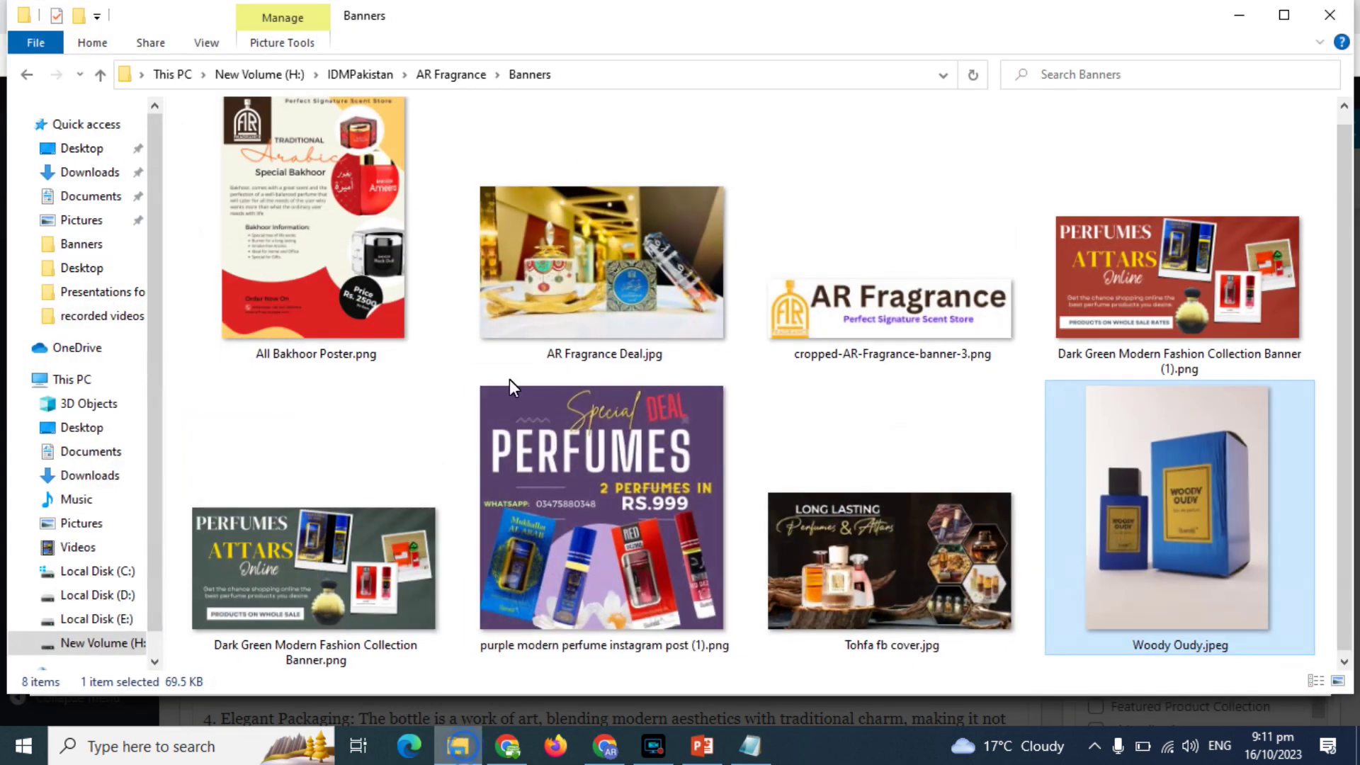
{"action": "left_click", "coordinate": [604, 78]}
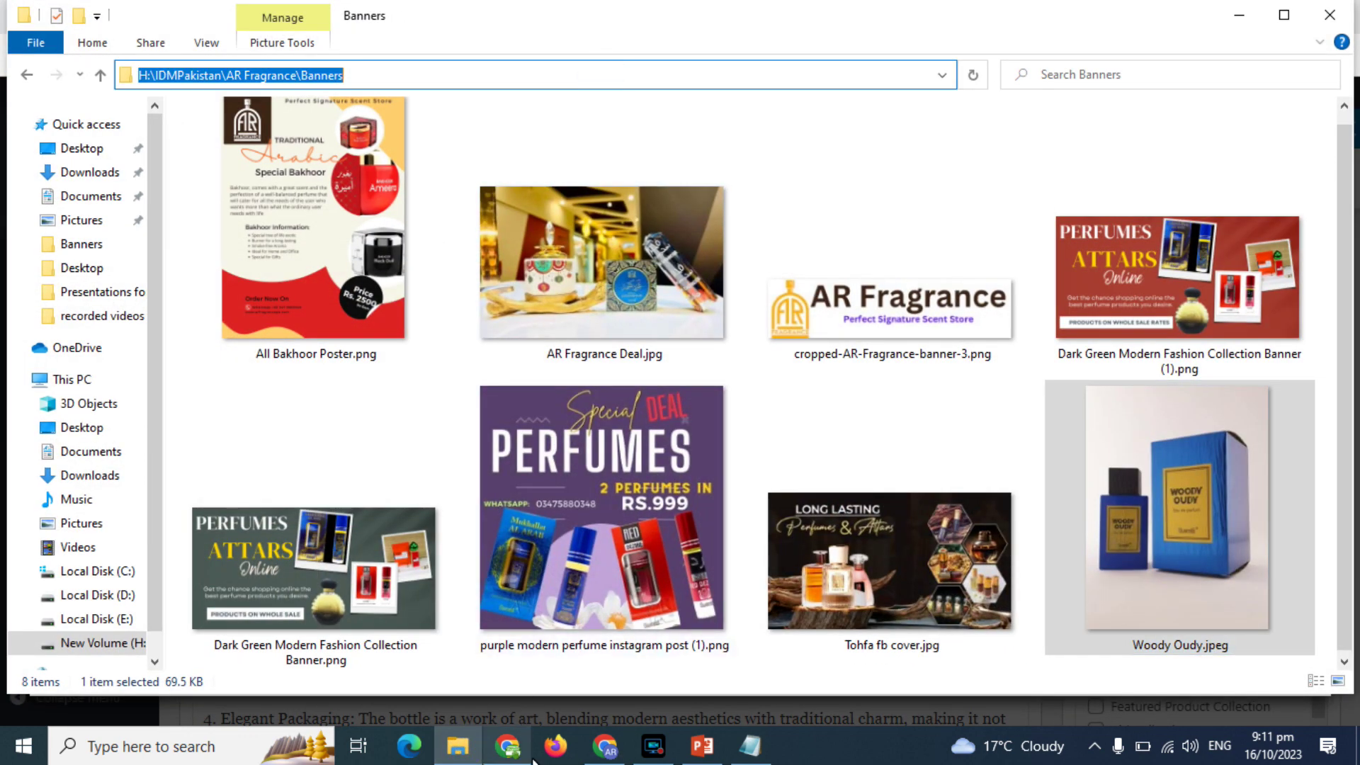
{"action": "left_click", "coordinate": [604, 746]}
{"action": "left_click", "coordinate": [92, 178]}
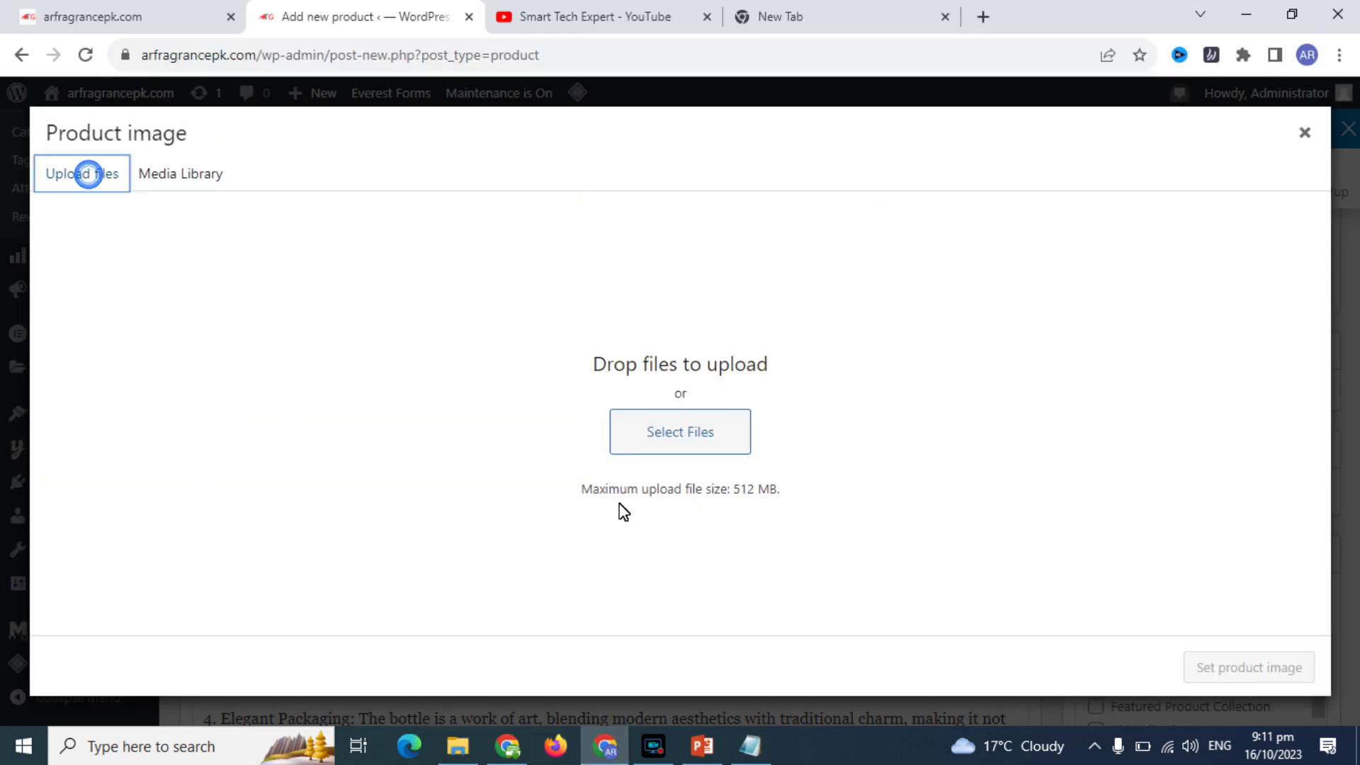
{"action": "left_click", "coordinate": [673, 429]}
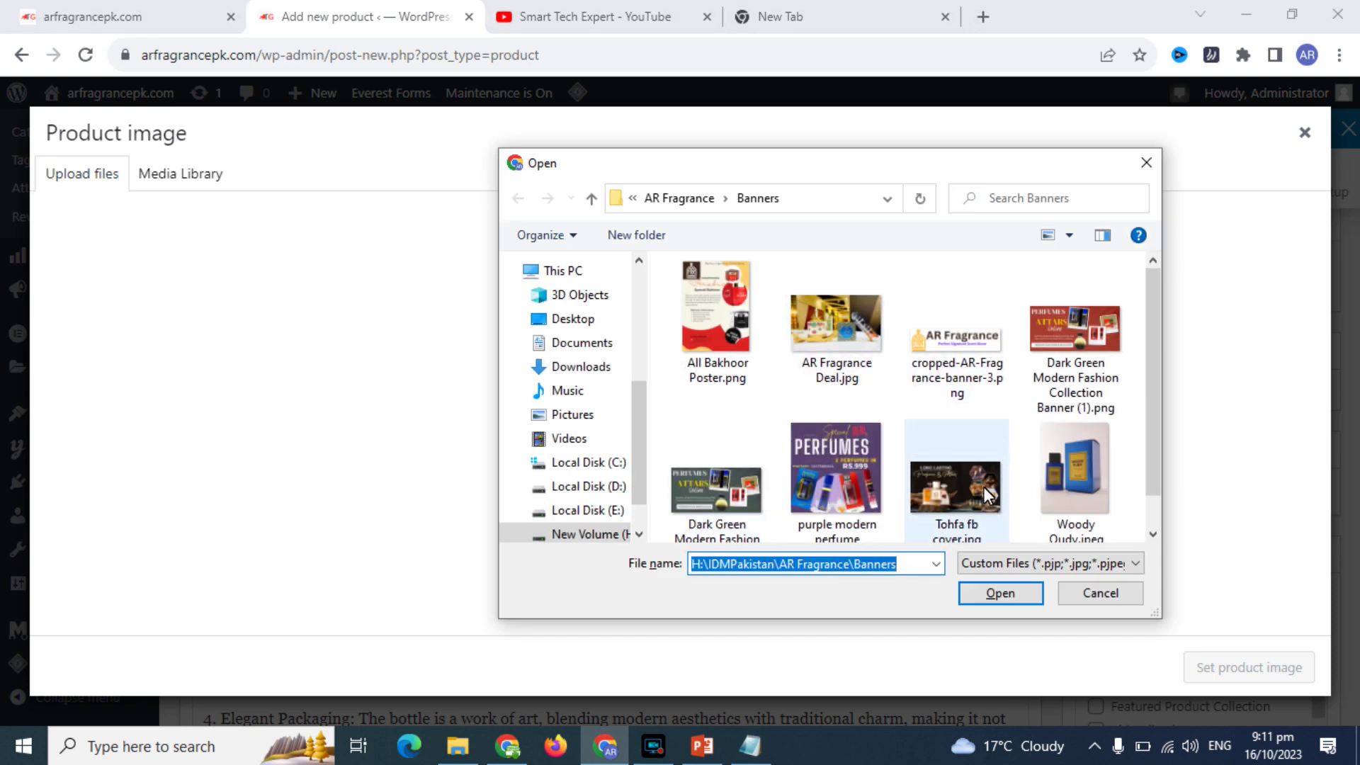
{"action": "left_click", "coordinate": [1082, 451]}
{"action": "left_click", "coordinate": [1013, 593]}
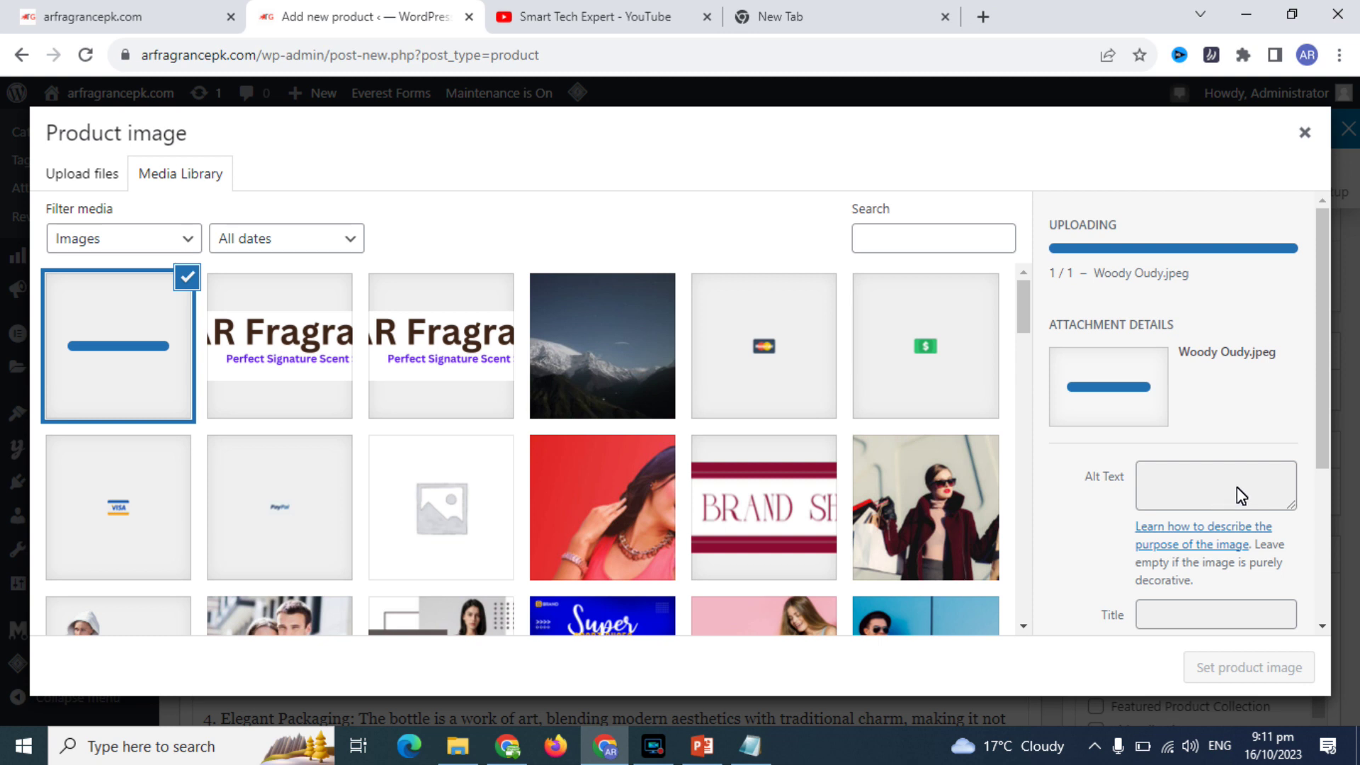
Step: Set the uploaded image's alt text to "Woody Oudy" and use it as the product image
{"action": "left_click", "coordinate": [1193, 419]}
{"action": "type", "text": "Woody Oudy"}
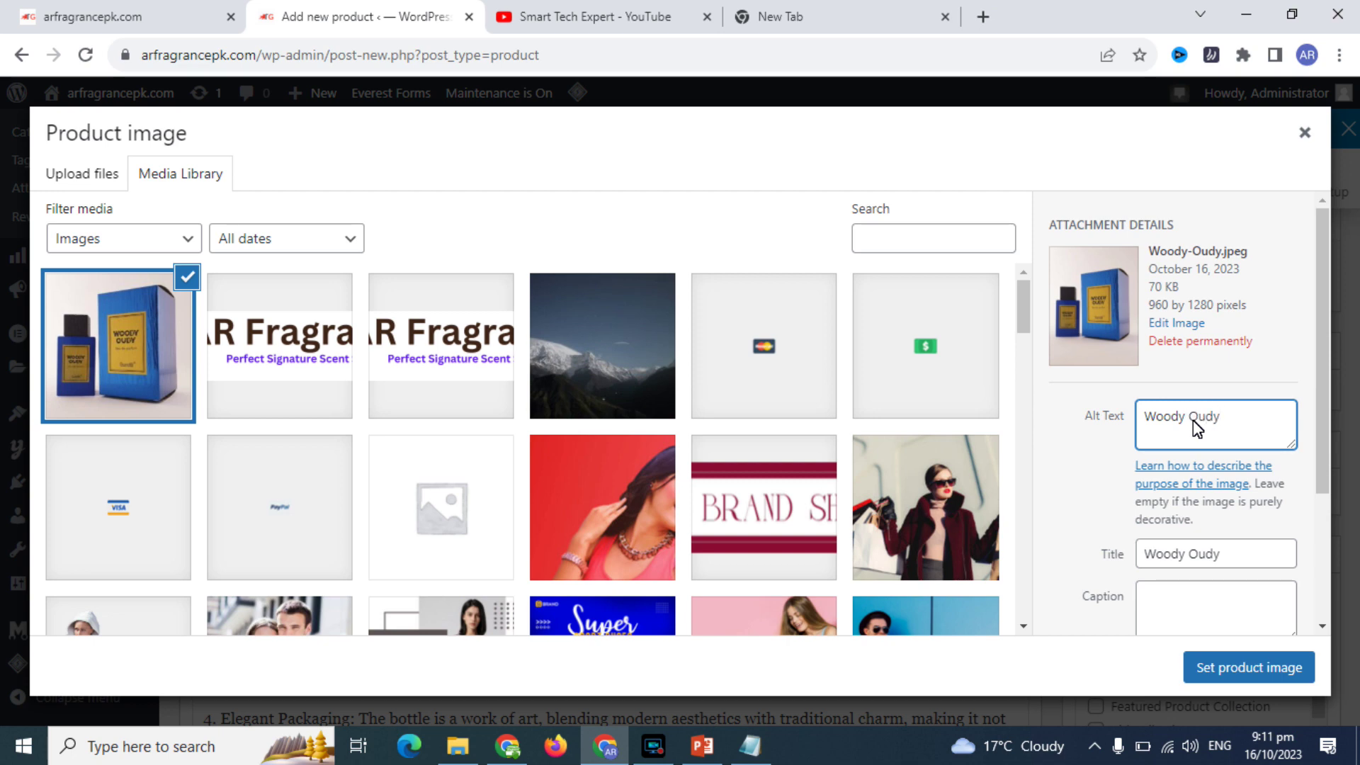
{"action": "left_click", "coordinate": [1261, 684]}
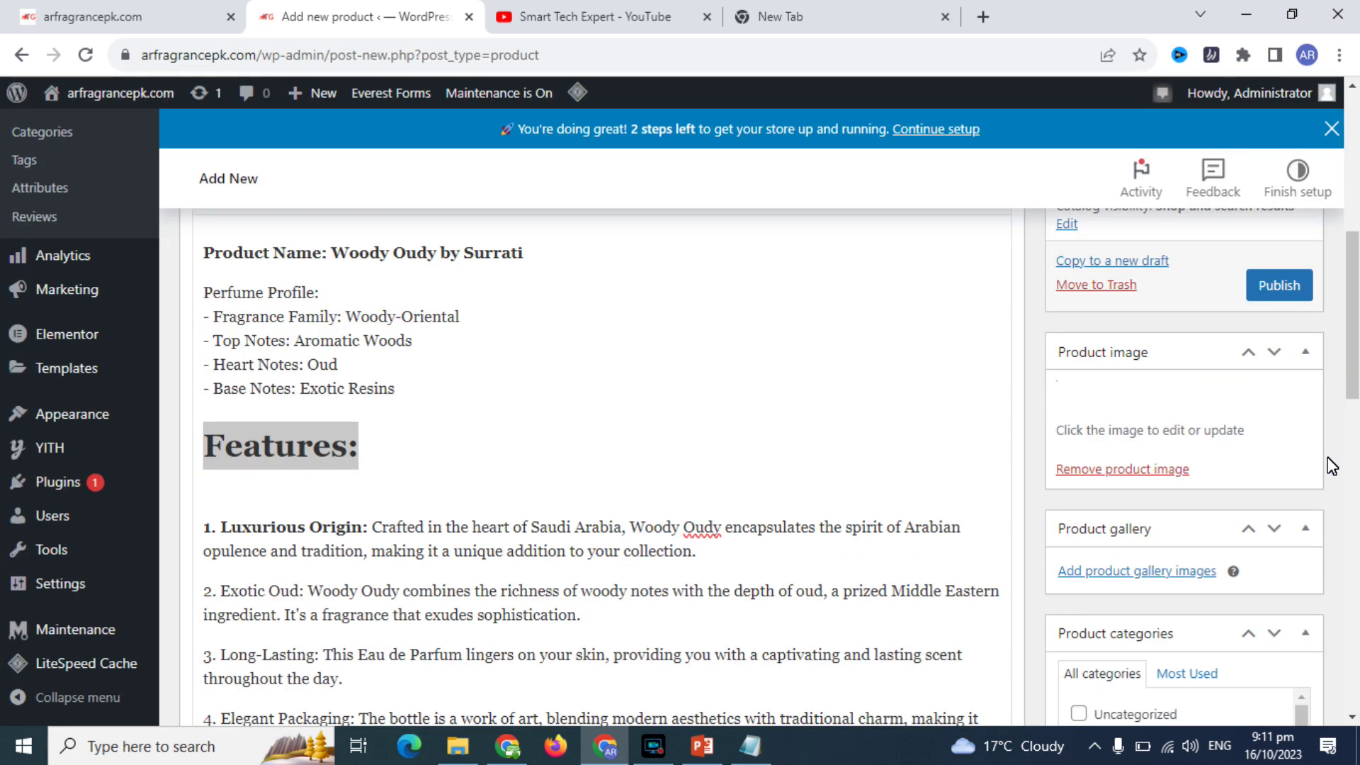
Step: Add the existing Woody-Oudy.jpeg image from the media library to the product gallery
{"action": "left_click_drag", "start_coordinate": [1353, 347], "coordinate": [1351, 405]}
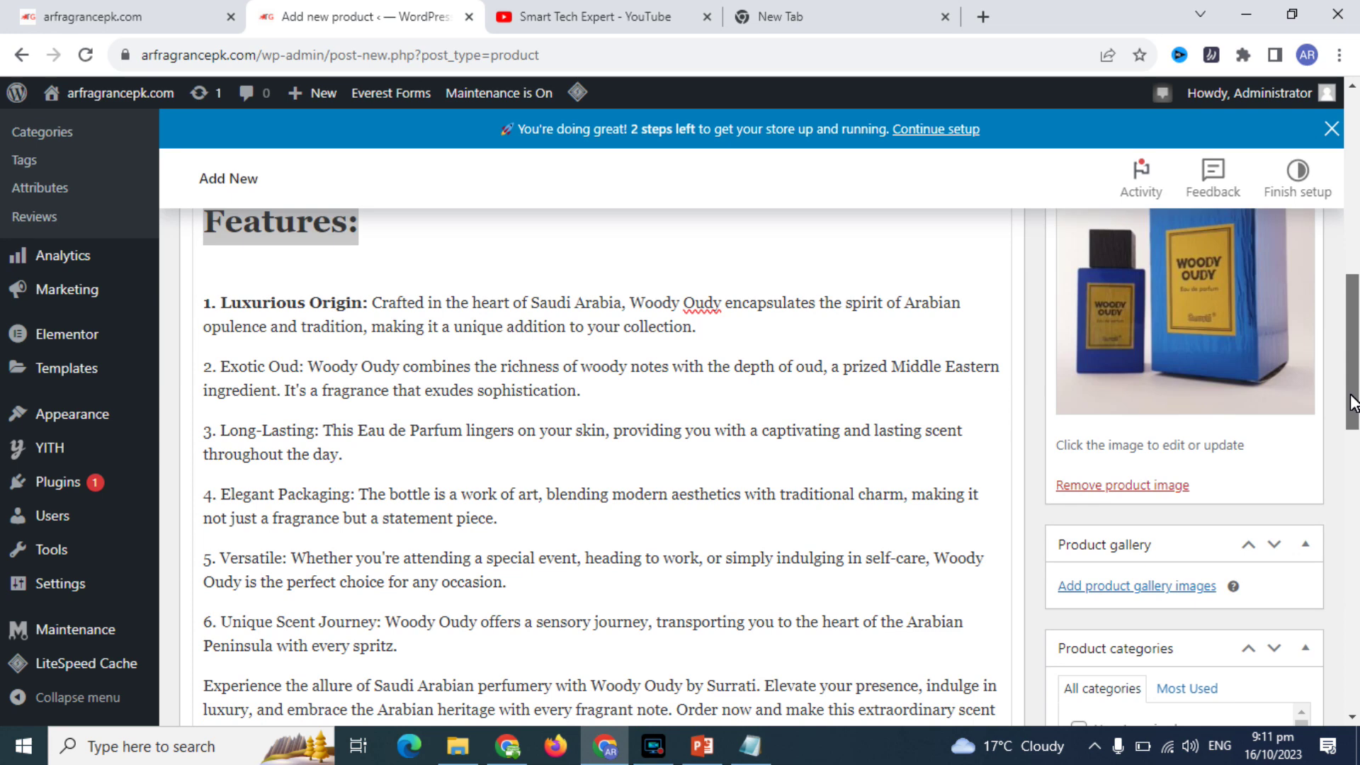
{"action": "left_click", "coordinate": [1129, 588]}
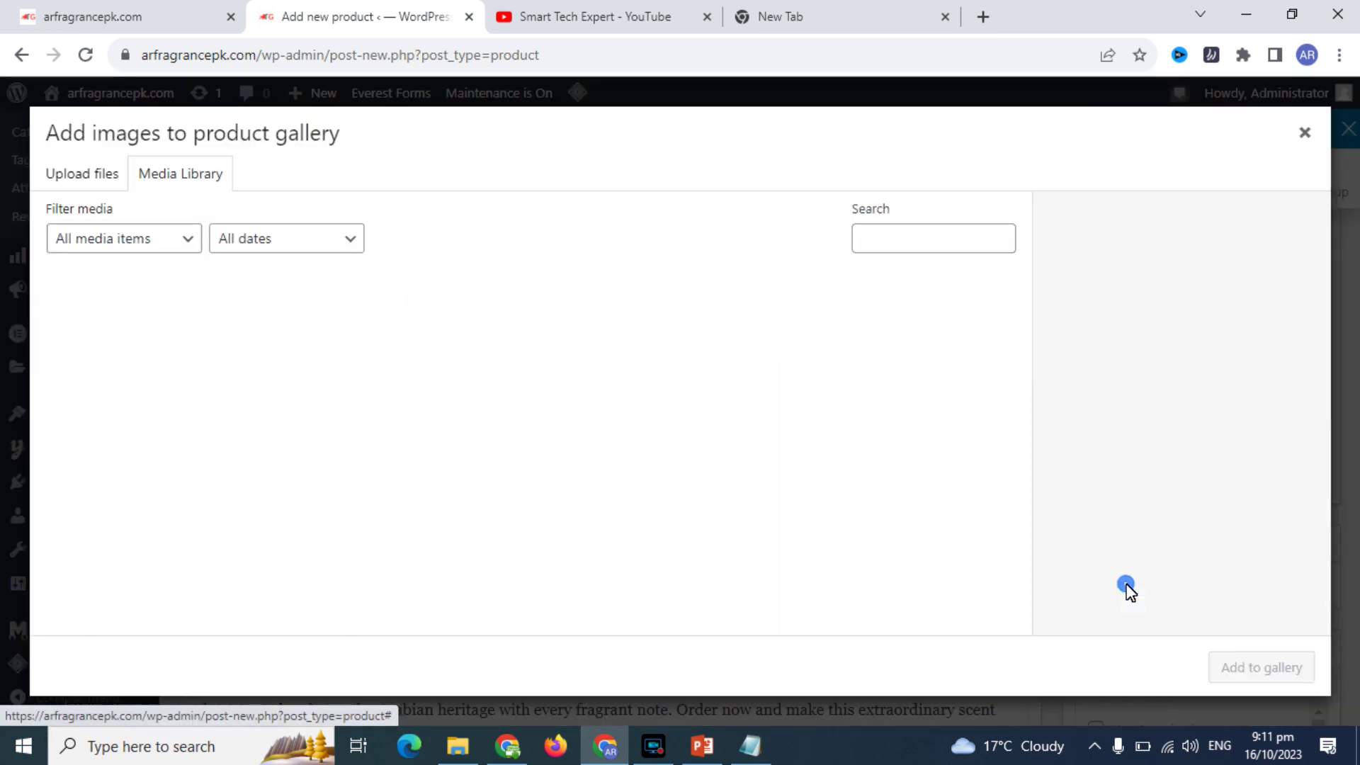
{"action": "left_click", "coordinate": [112, 330]}
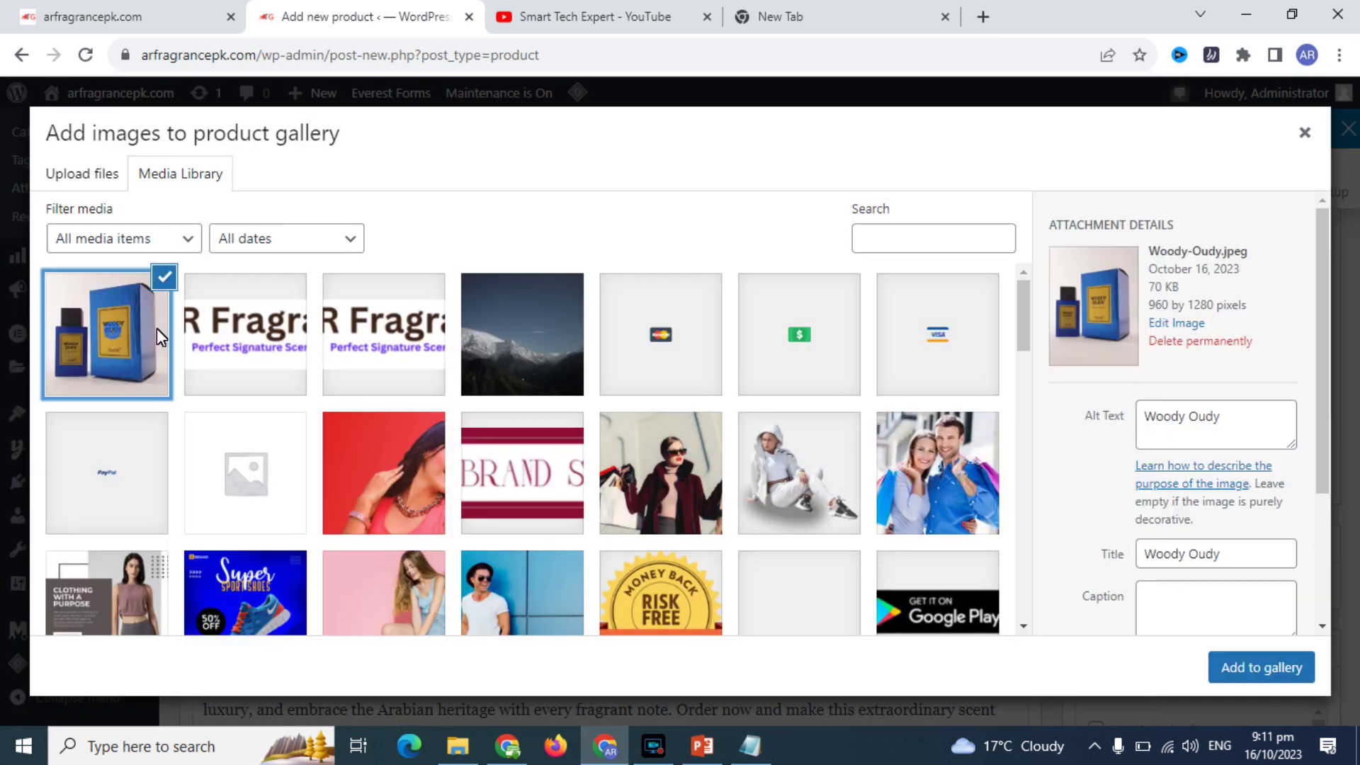
{"action": "left_click", "coordinate": [1269, 660]}
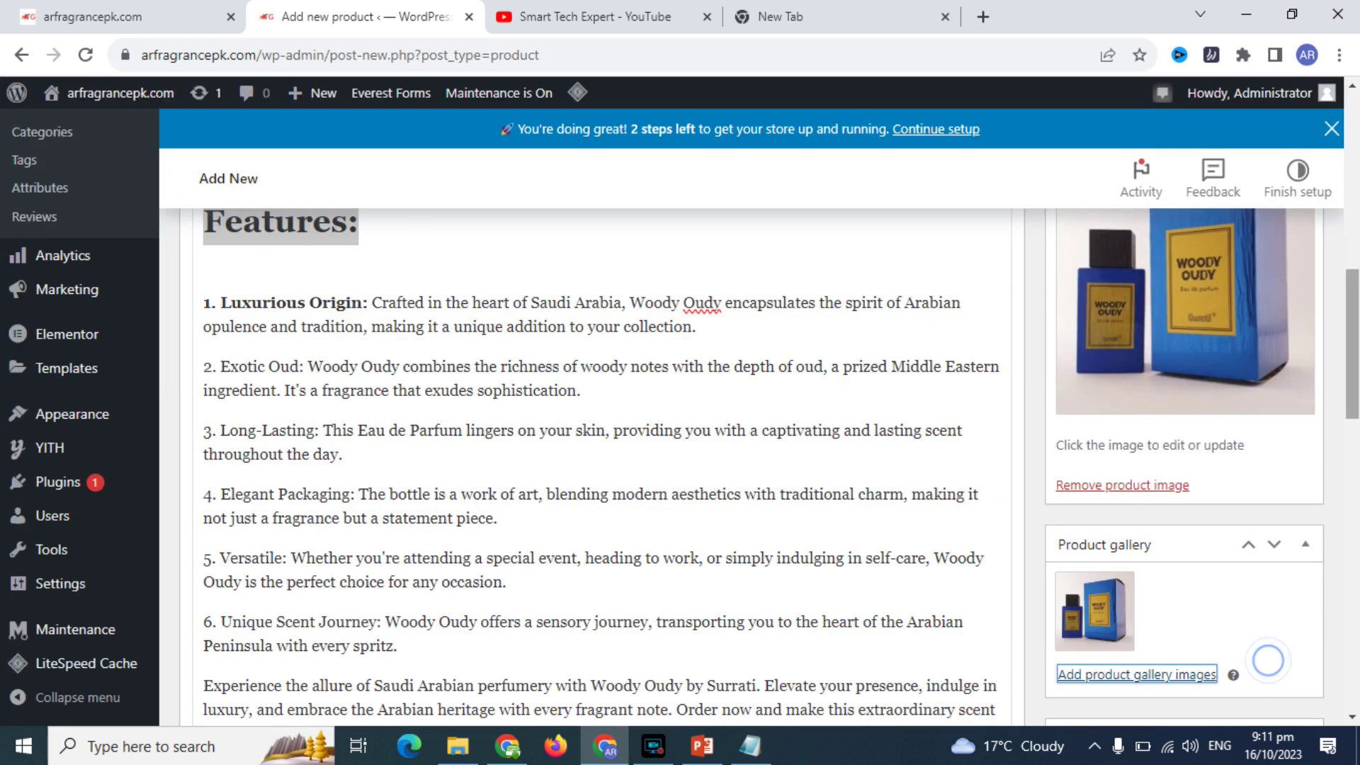
Step: Add the product tags "Woody Oudy" and "Surrati Perfumes"
{"action": "left_click_drag", "start_coordinate": [1352, 342], "coordinate": [1302, 457]}
{"action": "left_click", "coordinate": [1169, 478]}
{"action": "left_click_drag", "start_coordinate": [1353, 440], "coordinate": [1353, 487]}
{"action": "left_click", "coordinate": [1181, 463]}
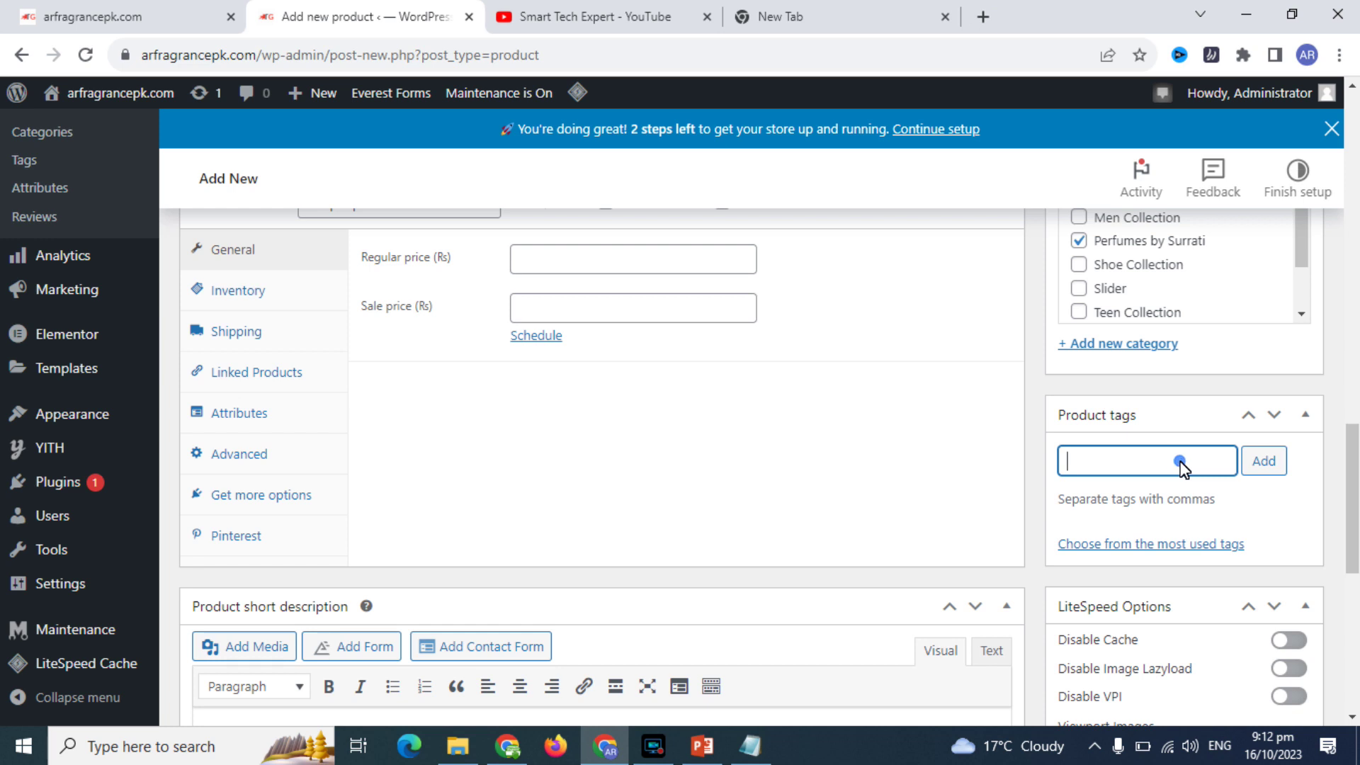
{"action": "left_click", "coordinate": [1255, 461]}
{"action": "left_click", "coordinate": [1160, 464]}
{"action": "type", "text": "S"}
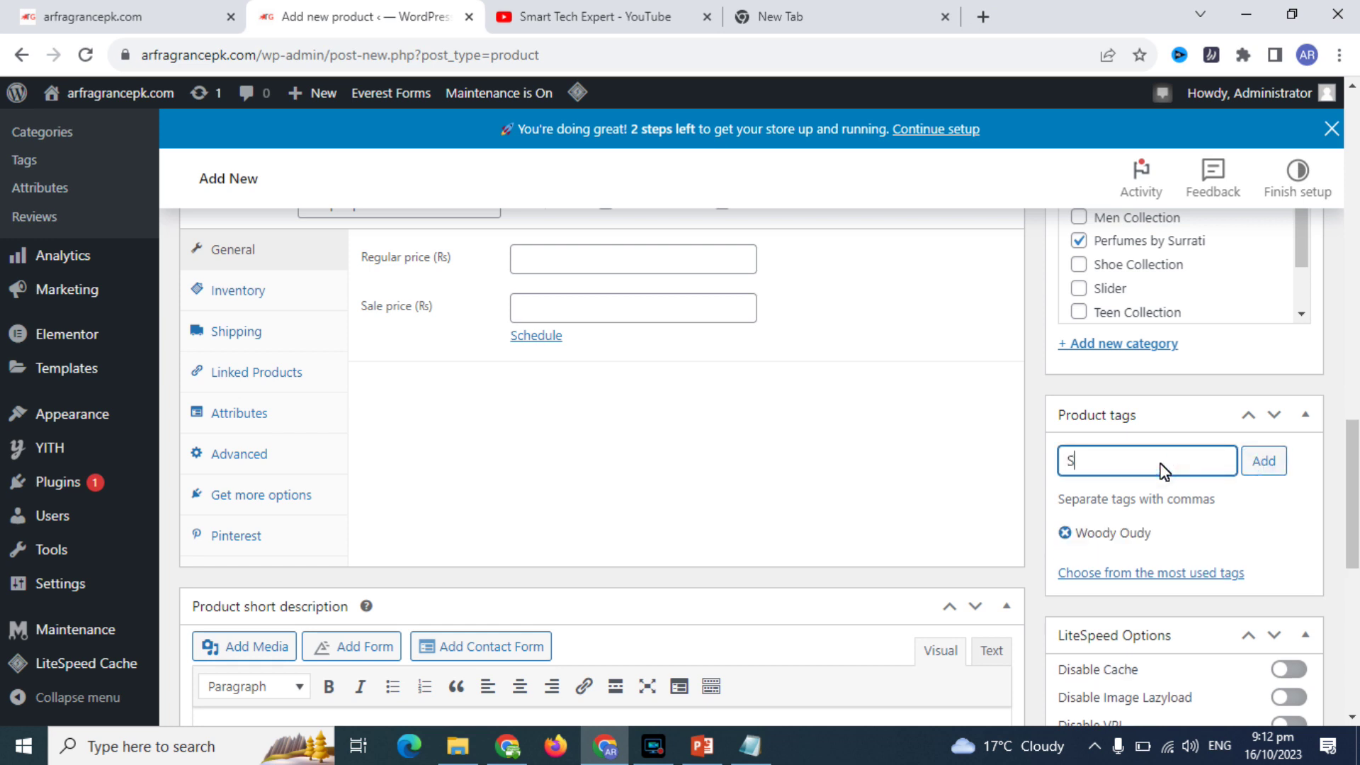
{"action": "type", "text": "urrati Perfumes"}
{"action": "left_click", "coordinate": [1261, 462]}
Step: Add two more product tags, "Brand of KSA" and "Perfumes"
{"action": "type", "text": "Brand of KSA"}
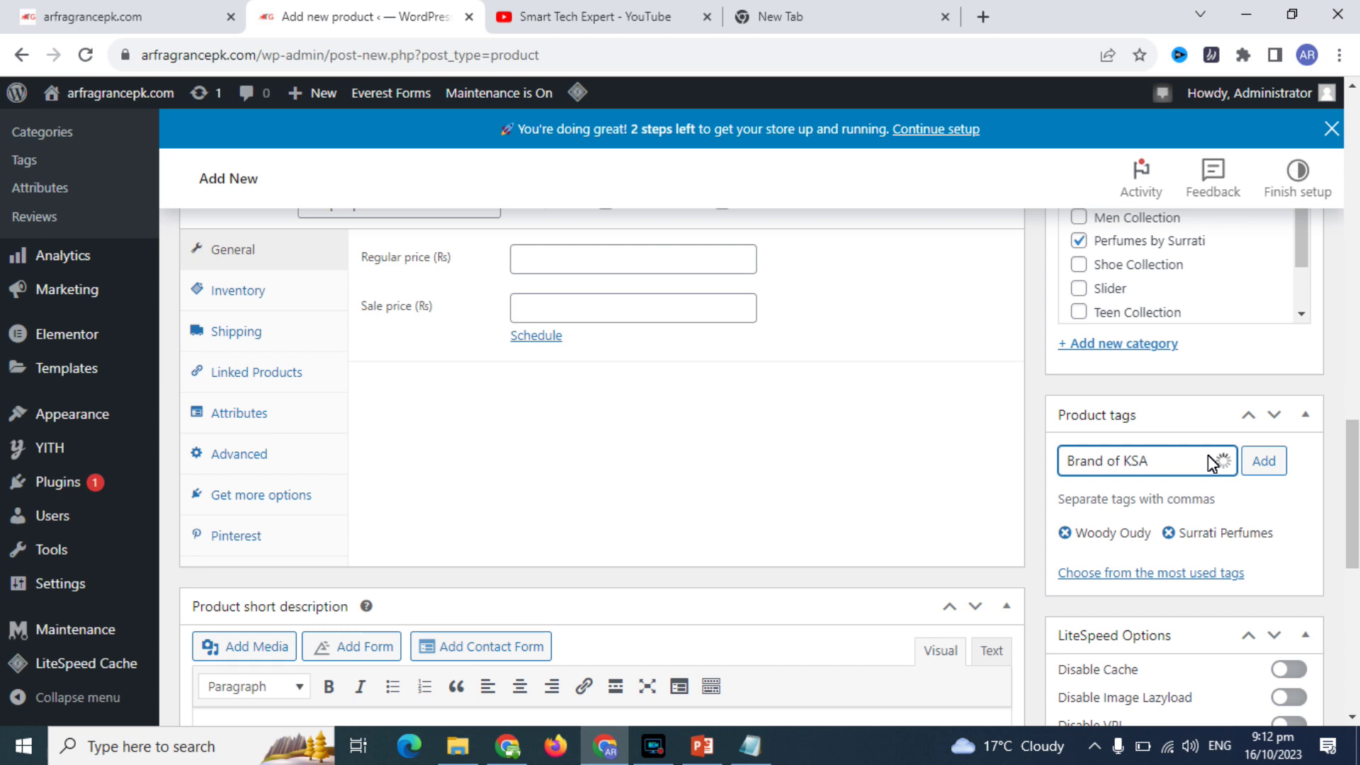
{"action": "left_click", "coordinate": [1263, 461]}
{"action": "type", "text": "Perfumes"}
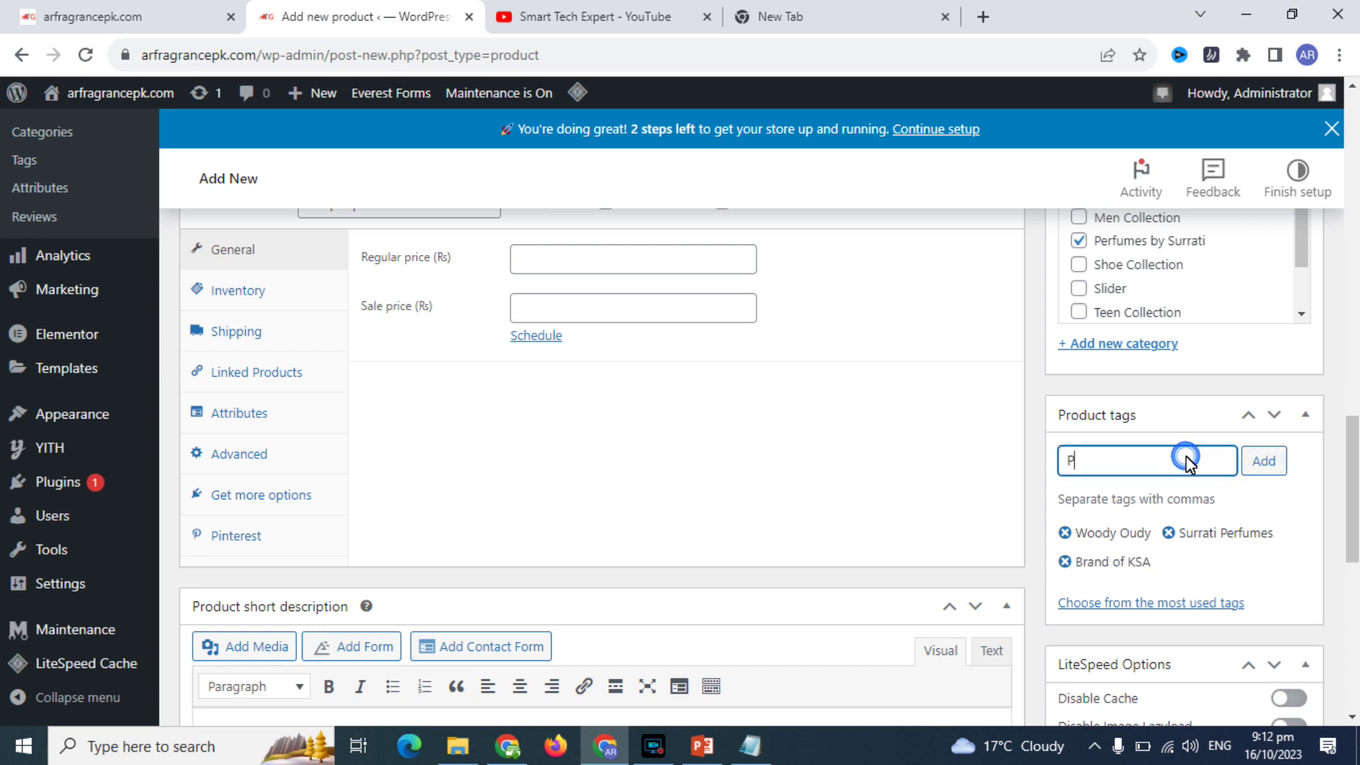
{"action": "left_click", "coordinate": [1251, 462]}
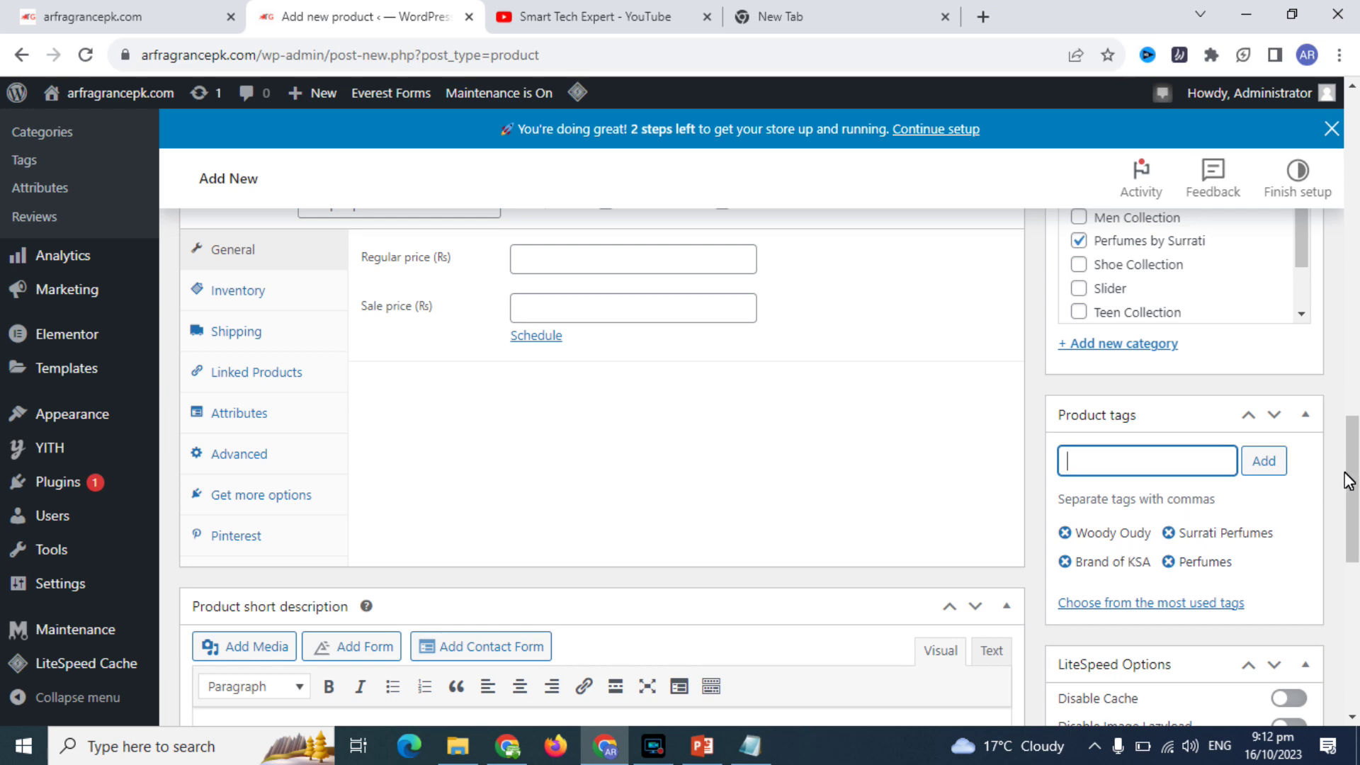
Step: Set the simple product's regular price to 2500 and its sale price to 2000 rupees
{"action": "left_click_drag", "start_coordinate": [1350, 471], "coordinate": [1354, 499]}
{"action": "scroll", "coordinate": [1355, 500], "scroll_direction": "down", "scroll_amount": 9}
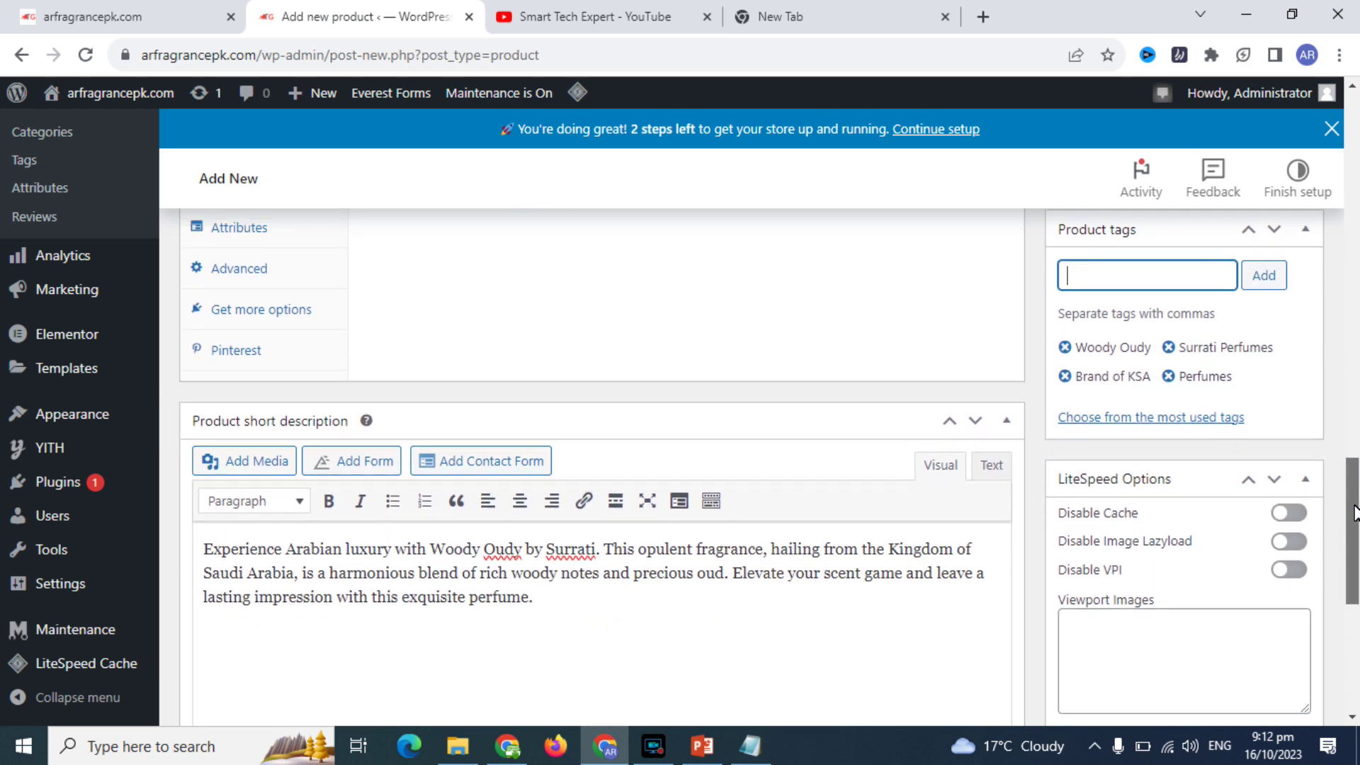
{"action": "left_click", "coordinate": [1357, 488]}
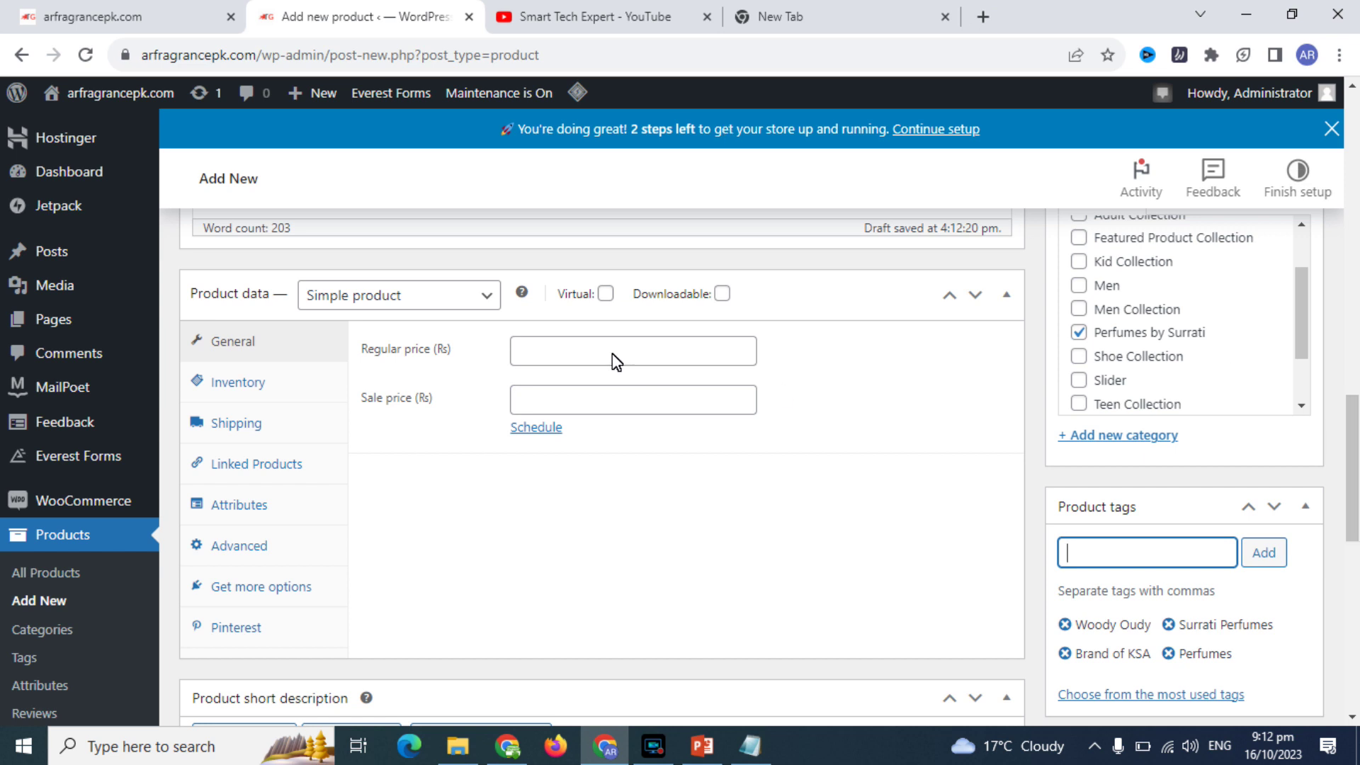
{"action": "left_click", "coordinate": [551, 353]}
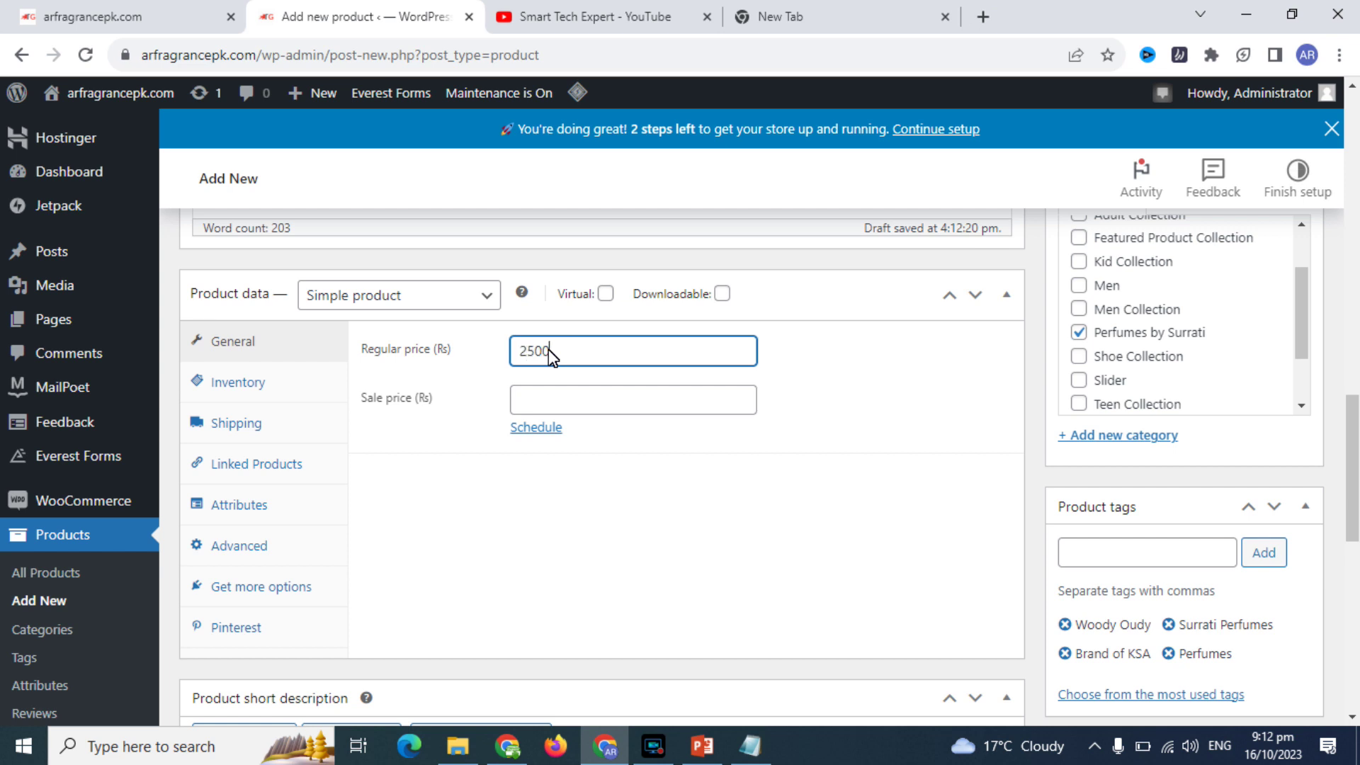
{"action": "left_click", "coordinate": [551, 401]}
{"action": "type", "text": "2000"}
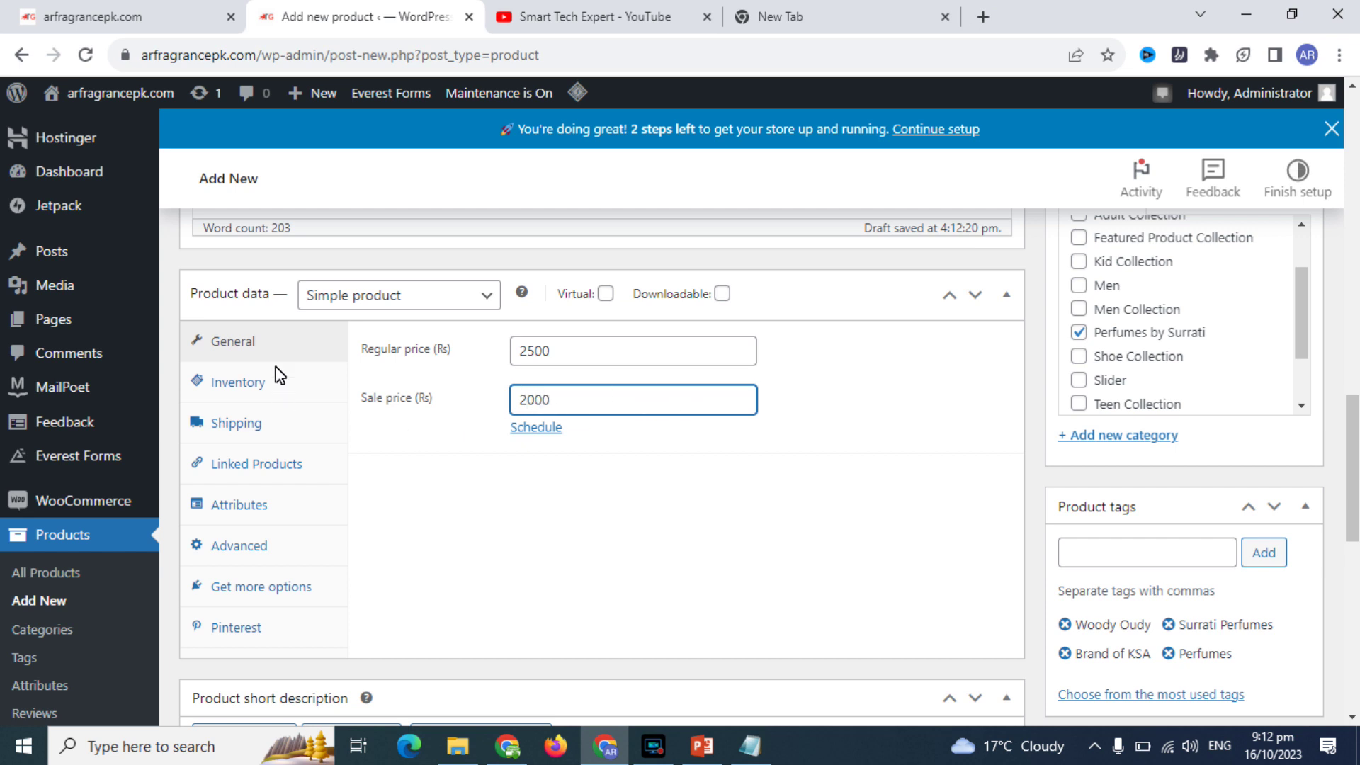
Step: Review the product's inventory, shipping, linked products and attributes settings, including the shipping class options, and return to the general settings
{"action": "left_click", "coordinate": [243, 386]}
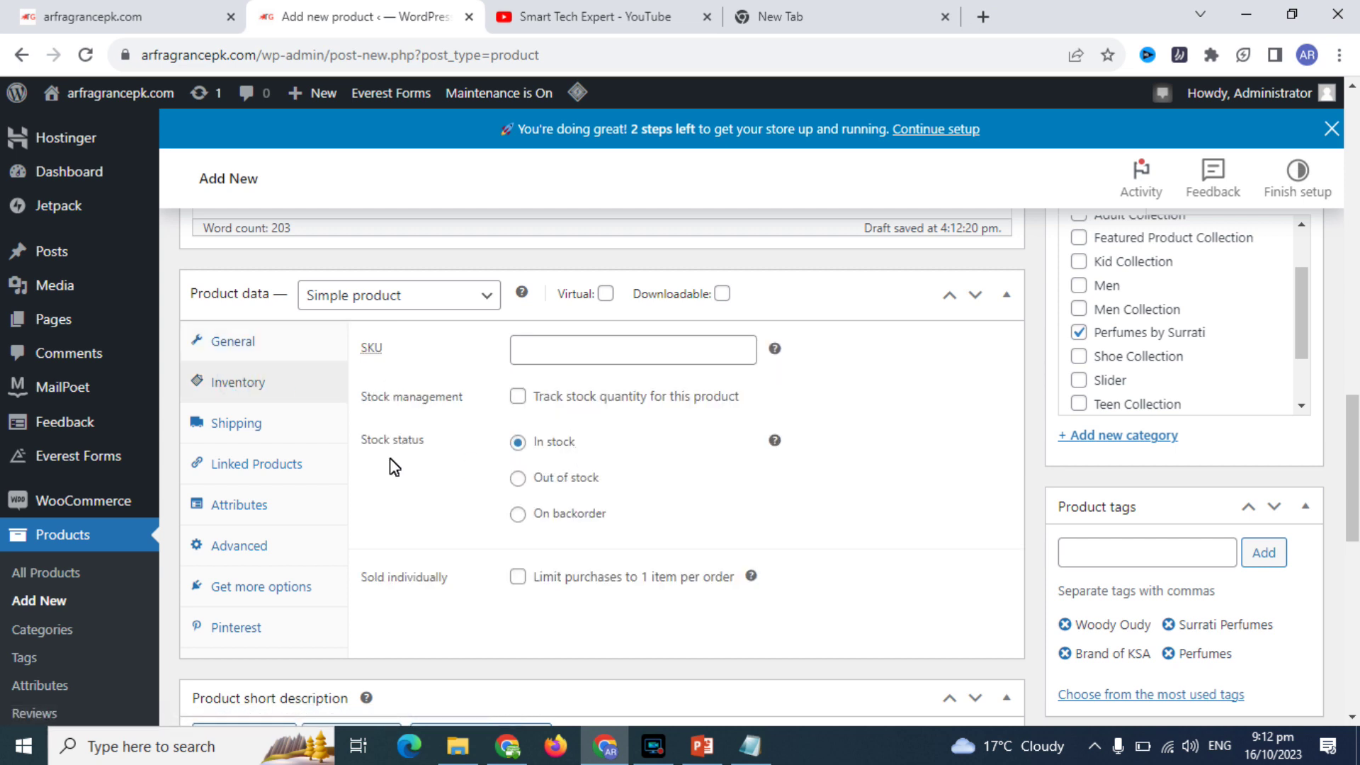
{"action": "left_click", "coordinate": [237, 424]}
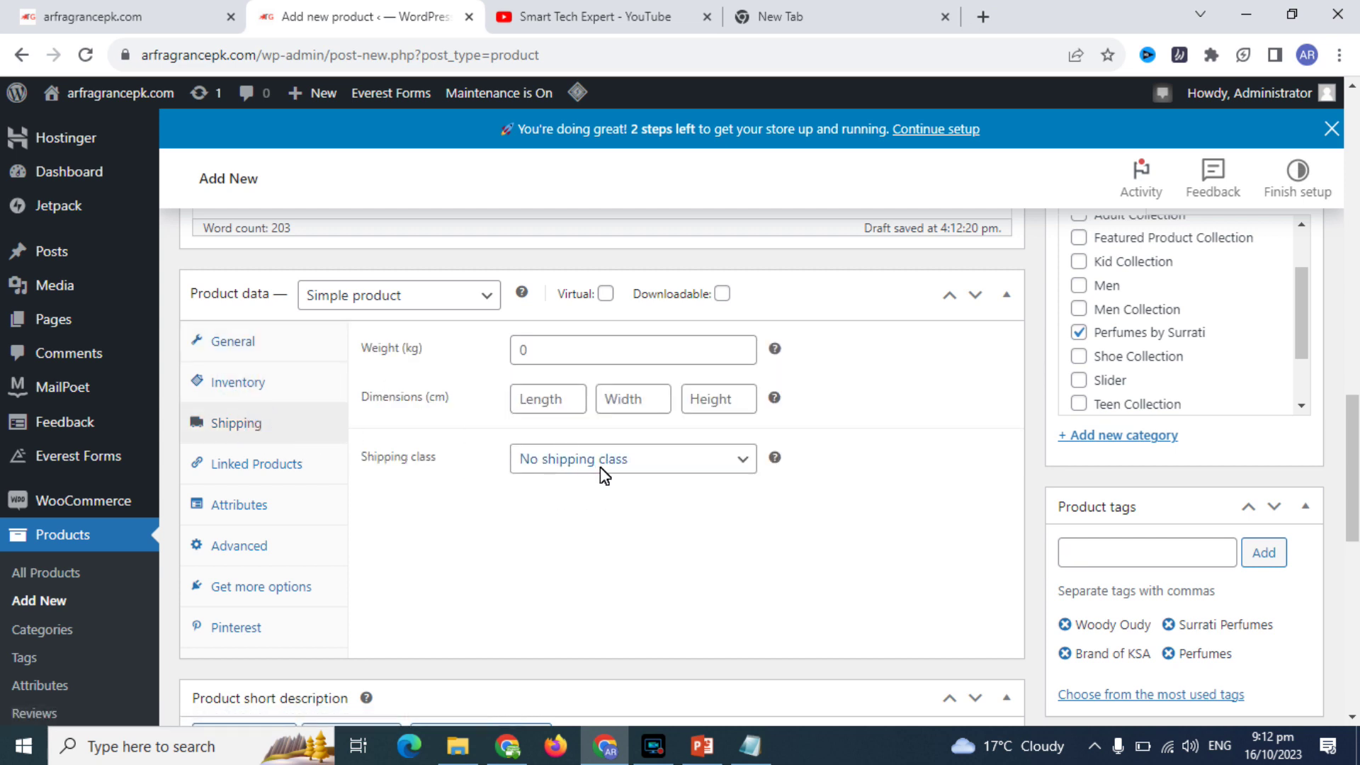
{"action": "left_click", "coordinate": [581, 466]}
{"action": "left_click", "coordinate": [582, 466]}
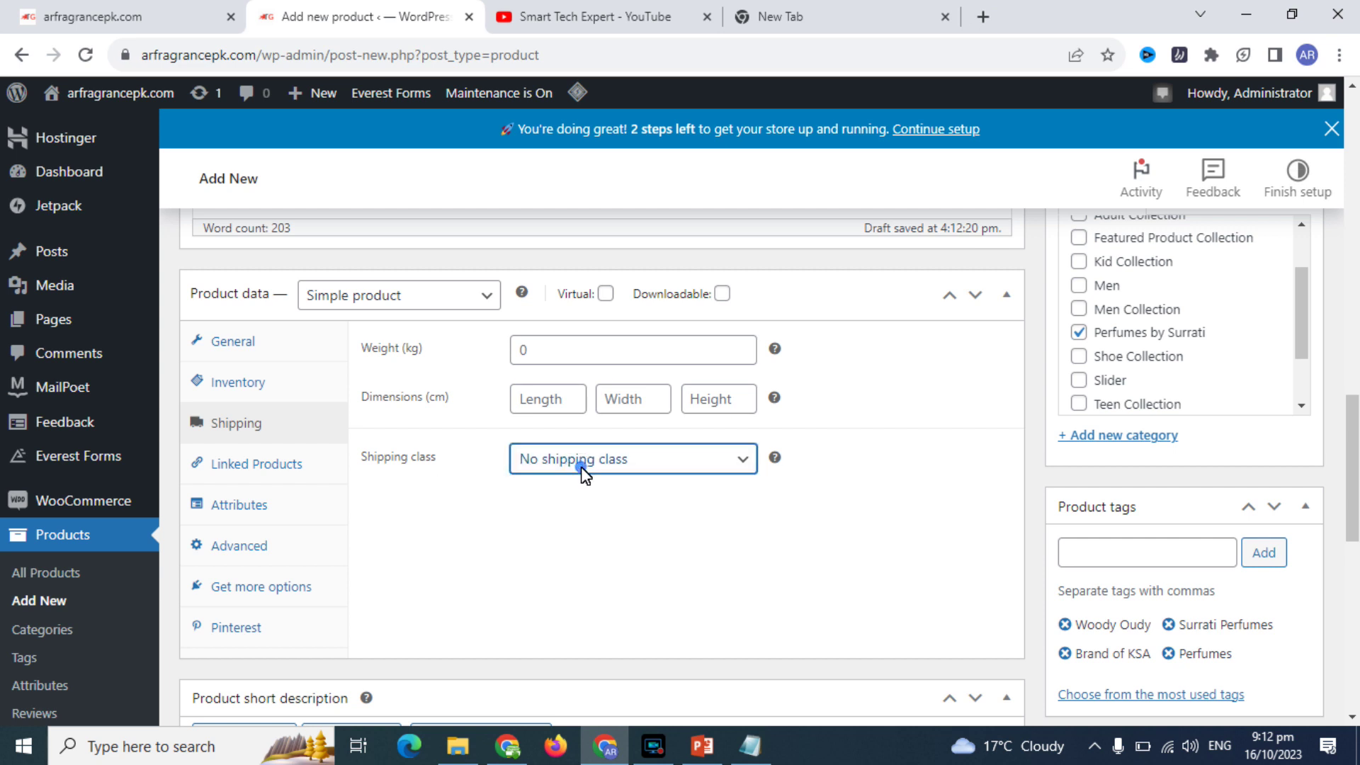
{"action": "left_click", "coordinate": [287, 464]}
{"action": "left_click", "coordinate": [248, 505]}
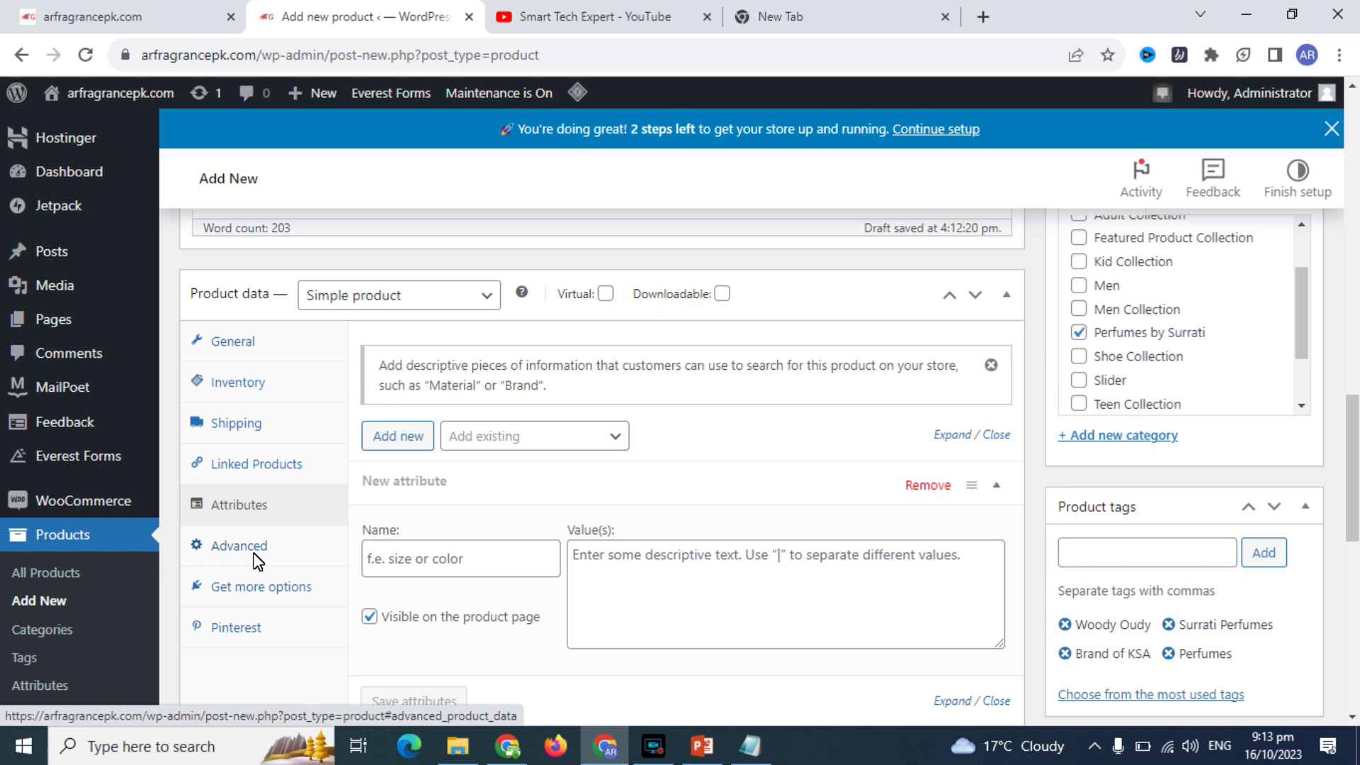
{"action": "left_click", "coordinate": [251, 336]}
Step: Publish the Woody Oudy product
{"action": "left_click_drag", "start_coordinate": [1354, 475], "coordinate": [1351, 293]}
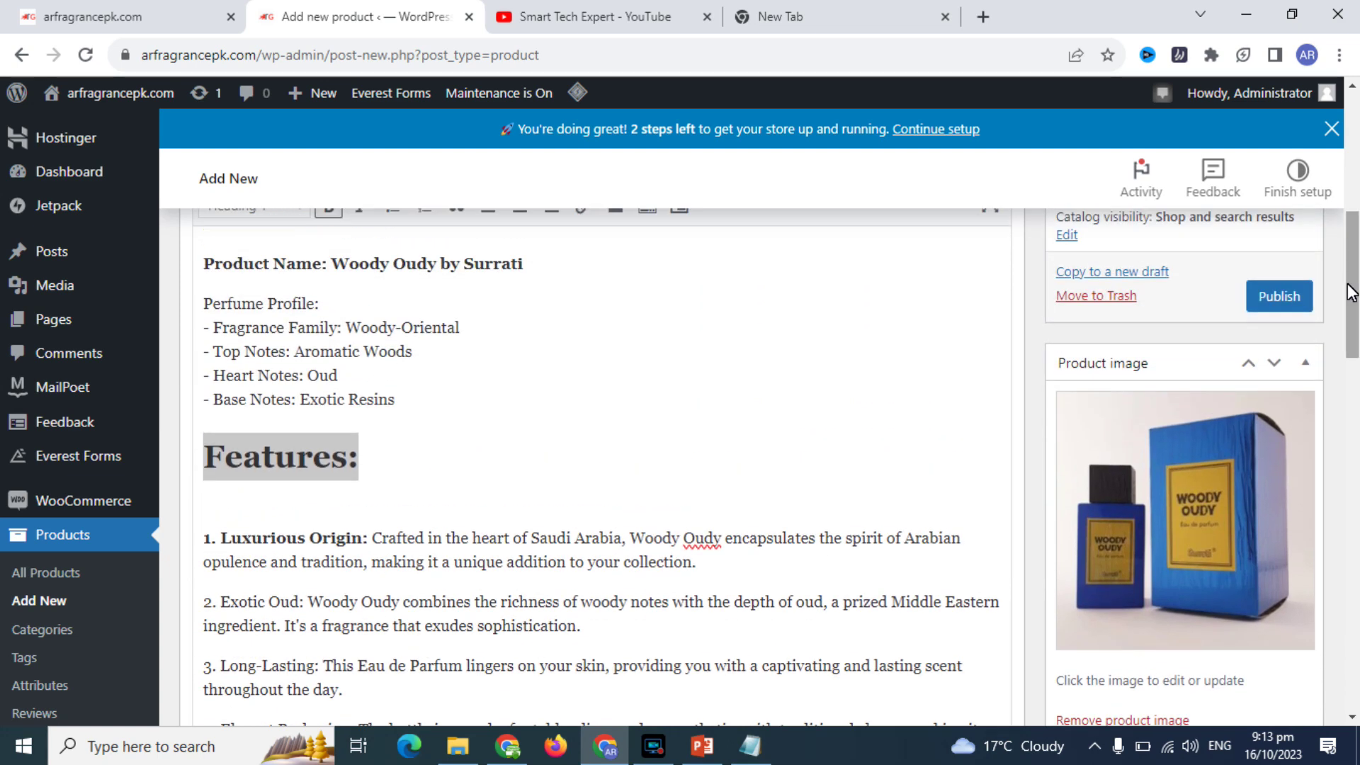
{"action": "left_click", "coordinate": [1287, 299]}
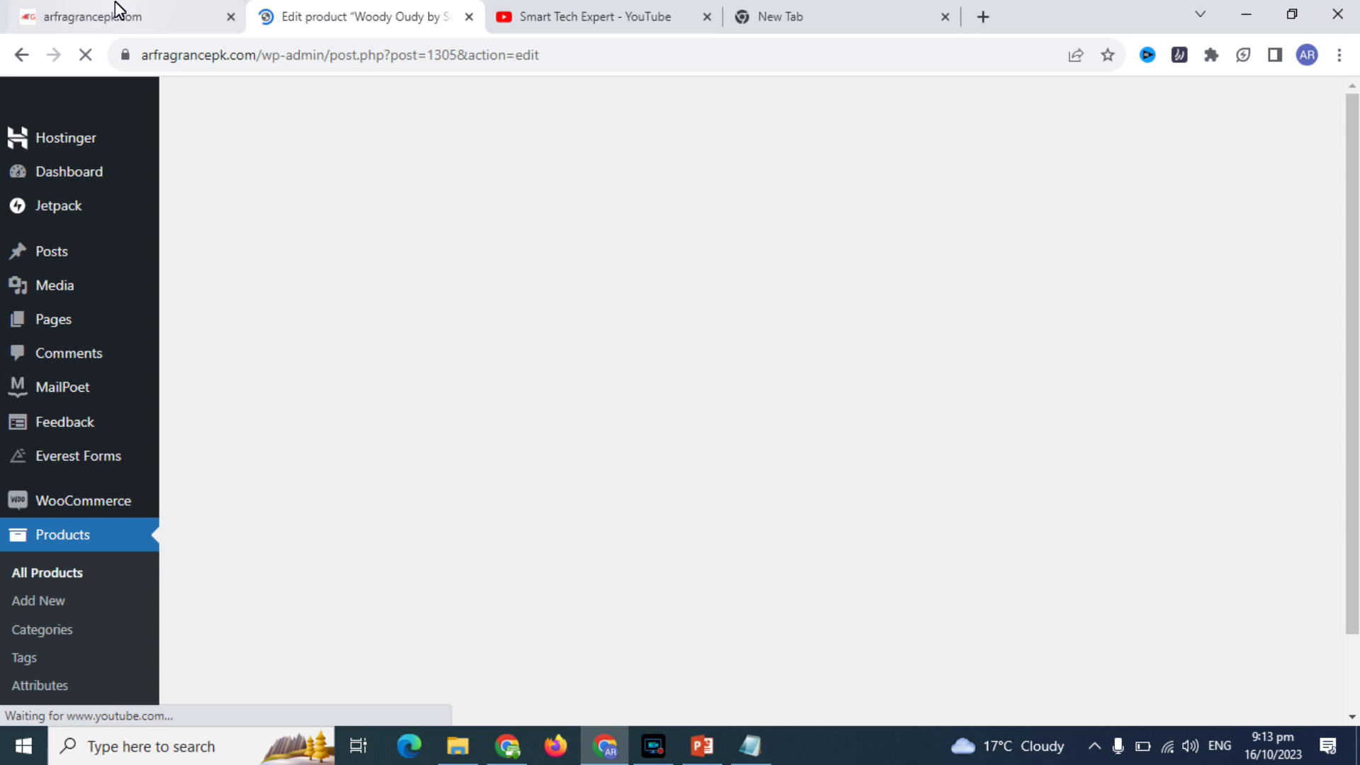
Step: Reload the arfragrancepk.com storefront and open the Woody Oudy product page from the New Arrivals section
{"action": "left_click", "coordinate": [114, 2]}
{"action": "left_click", "coordinate": [272, 65]}
{"action": "key", "text": "Return"}
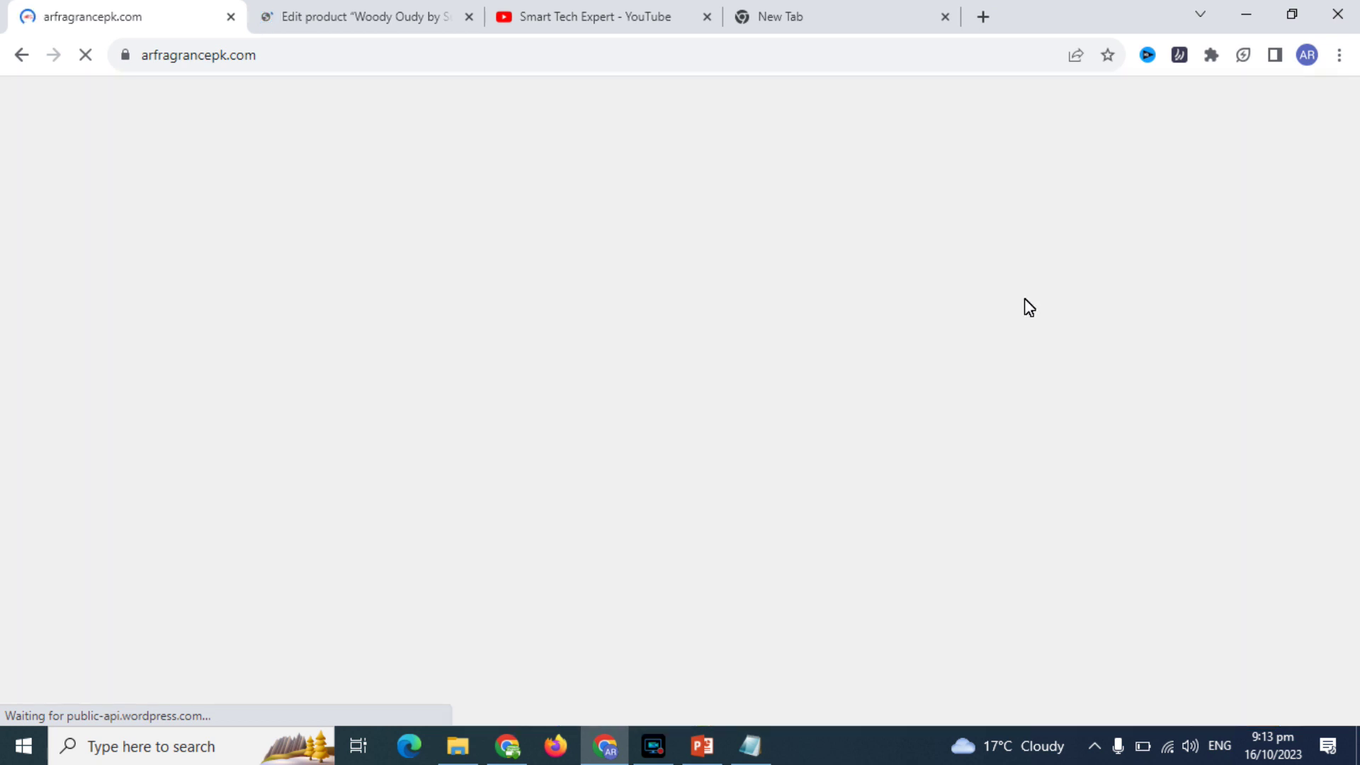
{"action": "left_click", "coordinate": [360, 2]}
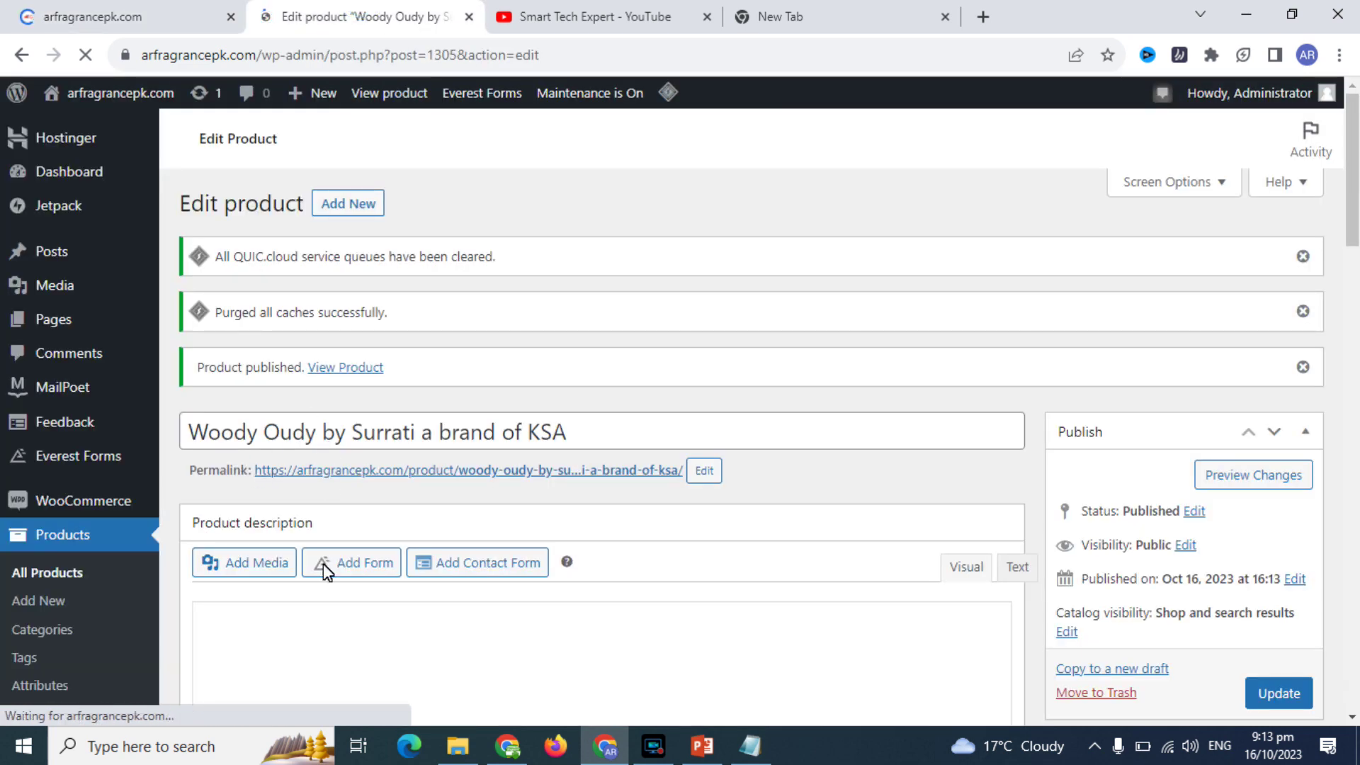
{"action": "left_click", "coordinate": [188, 9]}
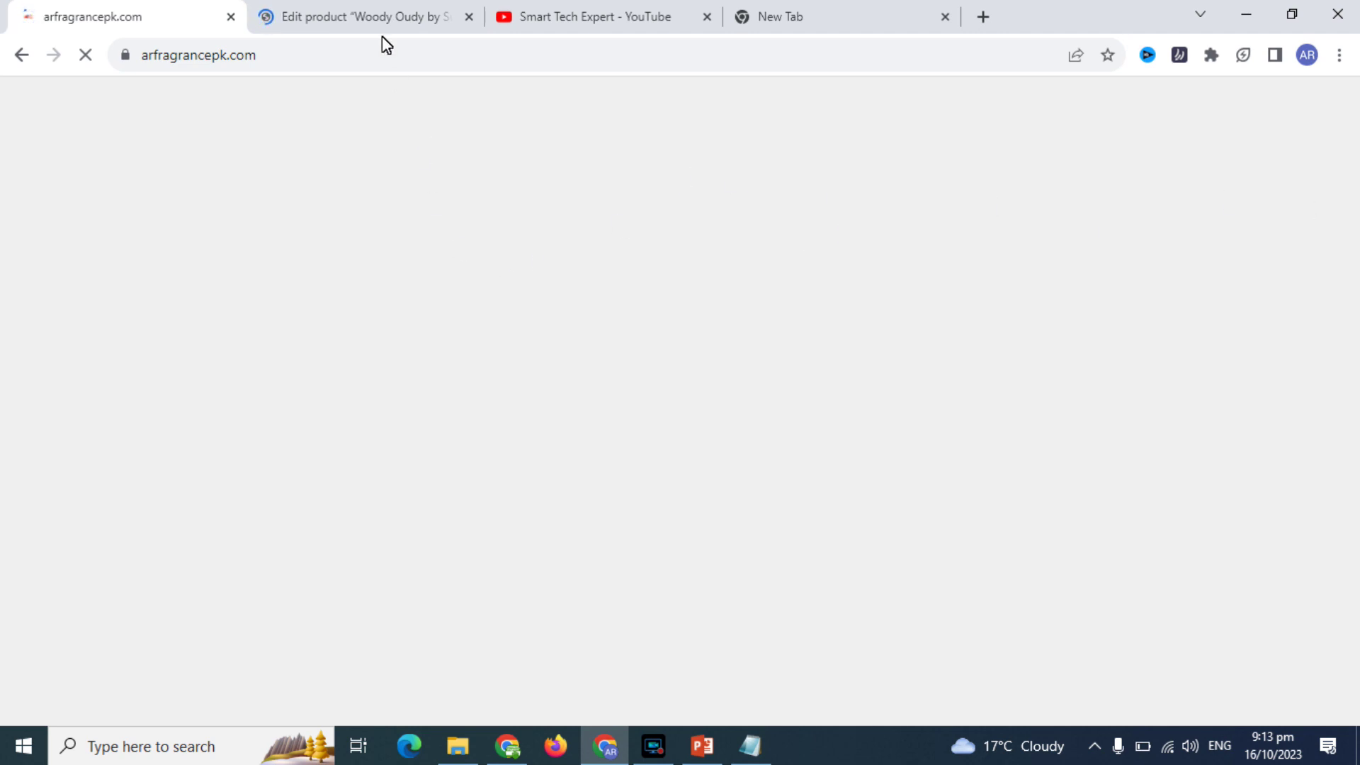
{"action": "left_click", "coordinate": [365, 16]}
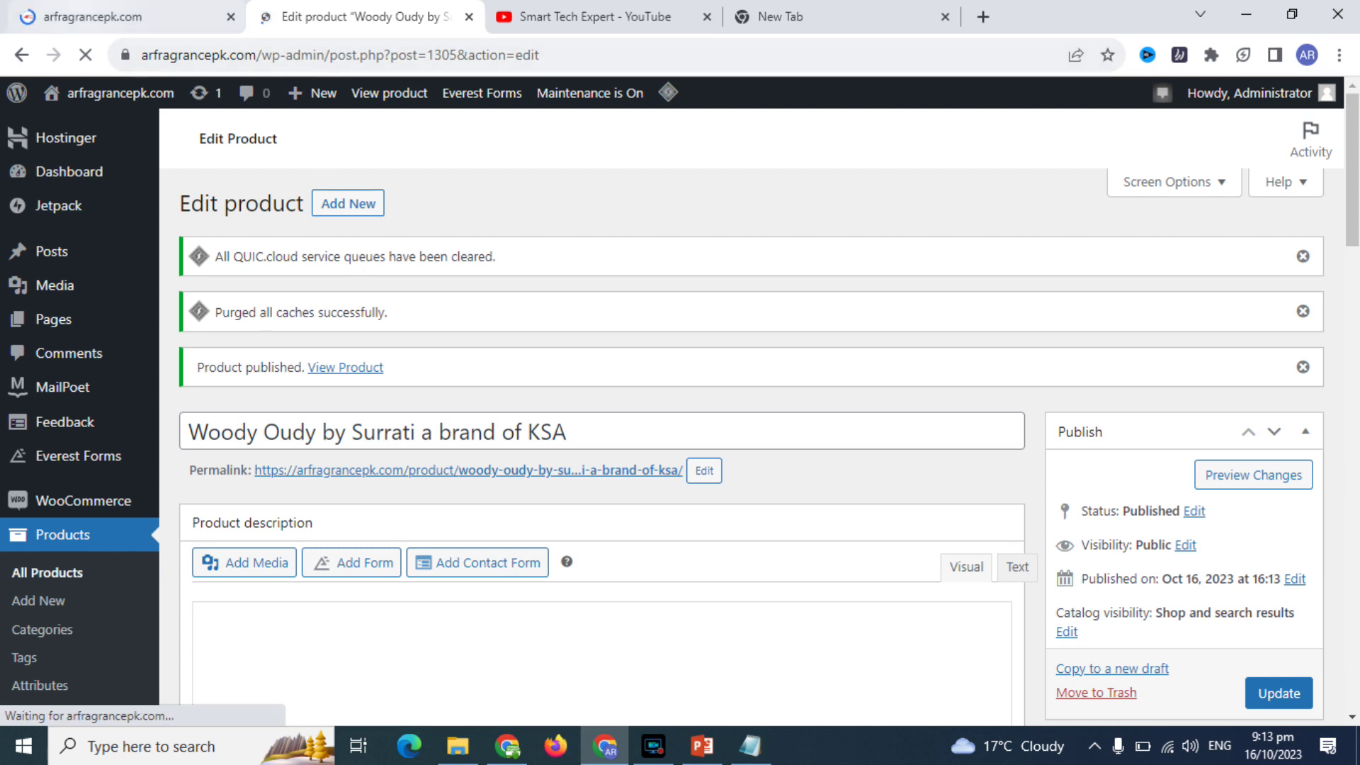
{"action": "left_click", "coordinate": [78, 15]}
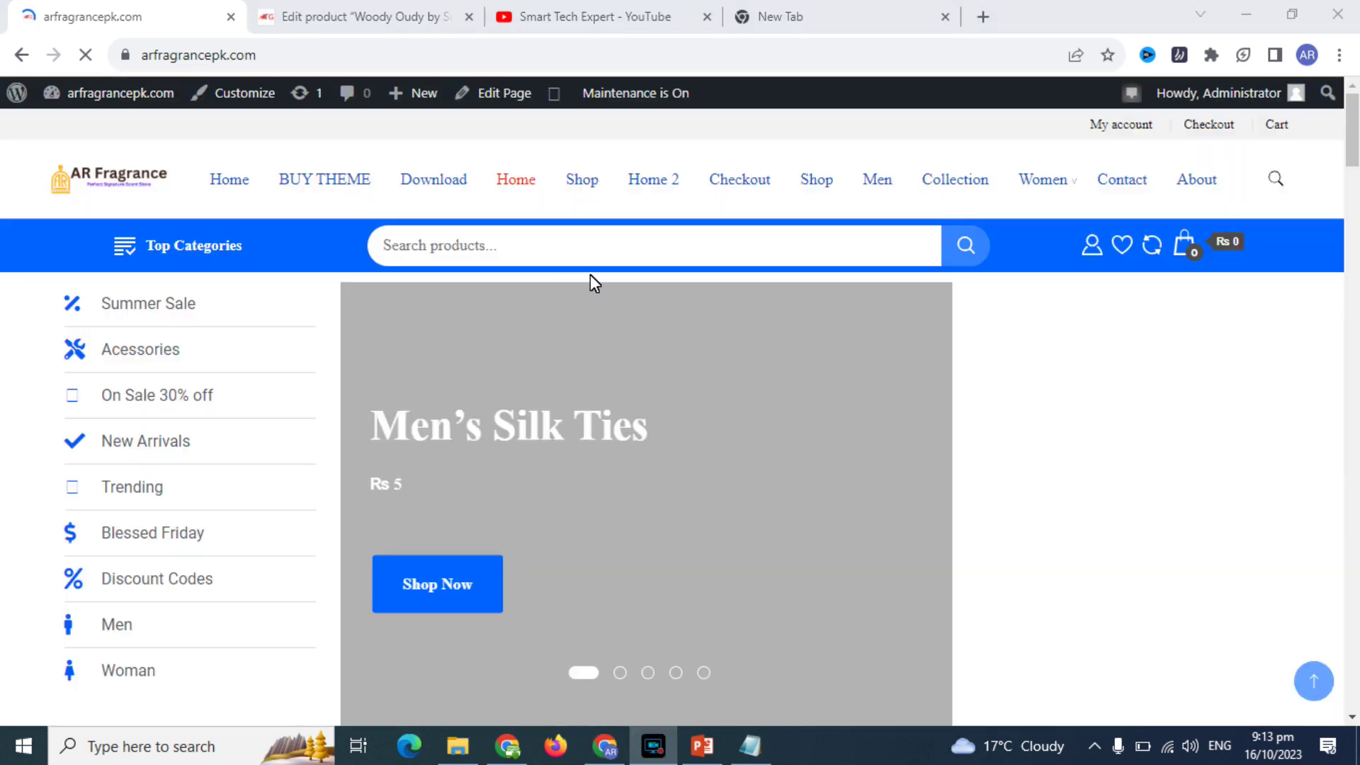
{"action": "left_click_drag", "start_coordinate": [1355, 144], "coordinate": [1355, 225]}
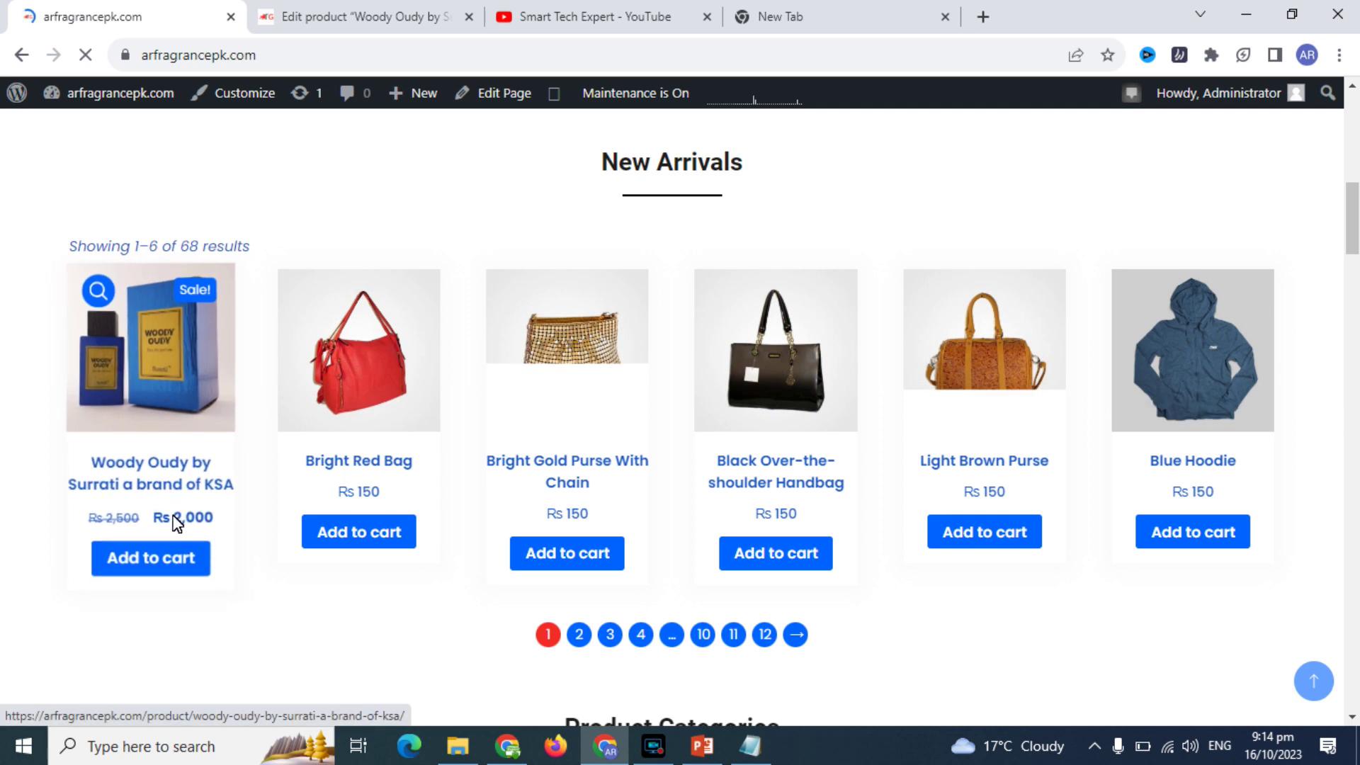
{"action": "left_click", "coordinate": [160, 470]}
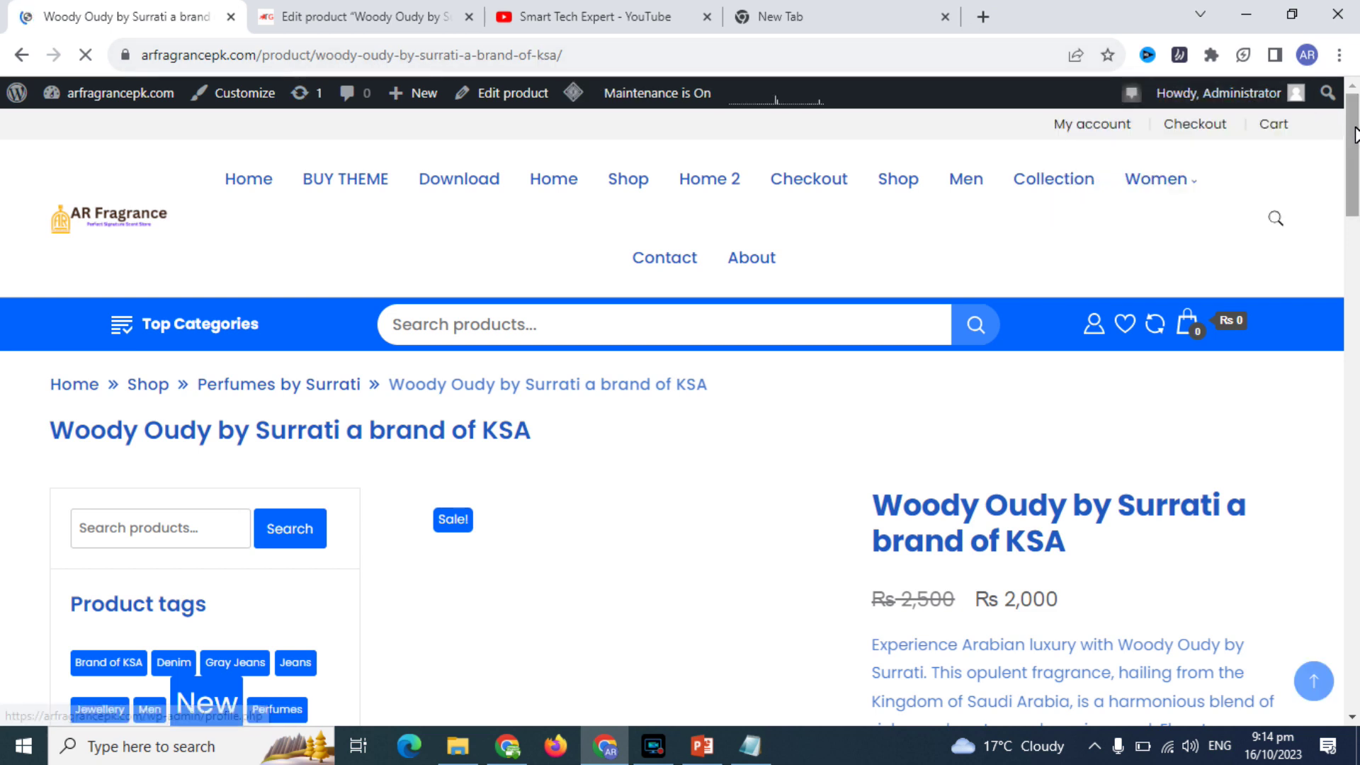
Step: Examine the published Woody Oudy product page, checking its prices, short description, category, tags, full description and product images
{"action": "scroll", "coordinate": [1355, 134], "scroll_direction": "down", "scroll_amount": 3}
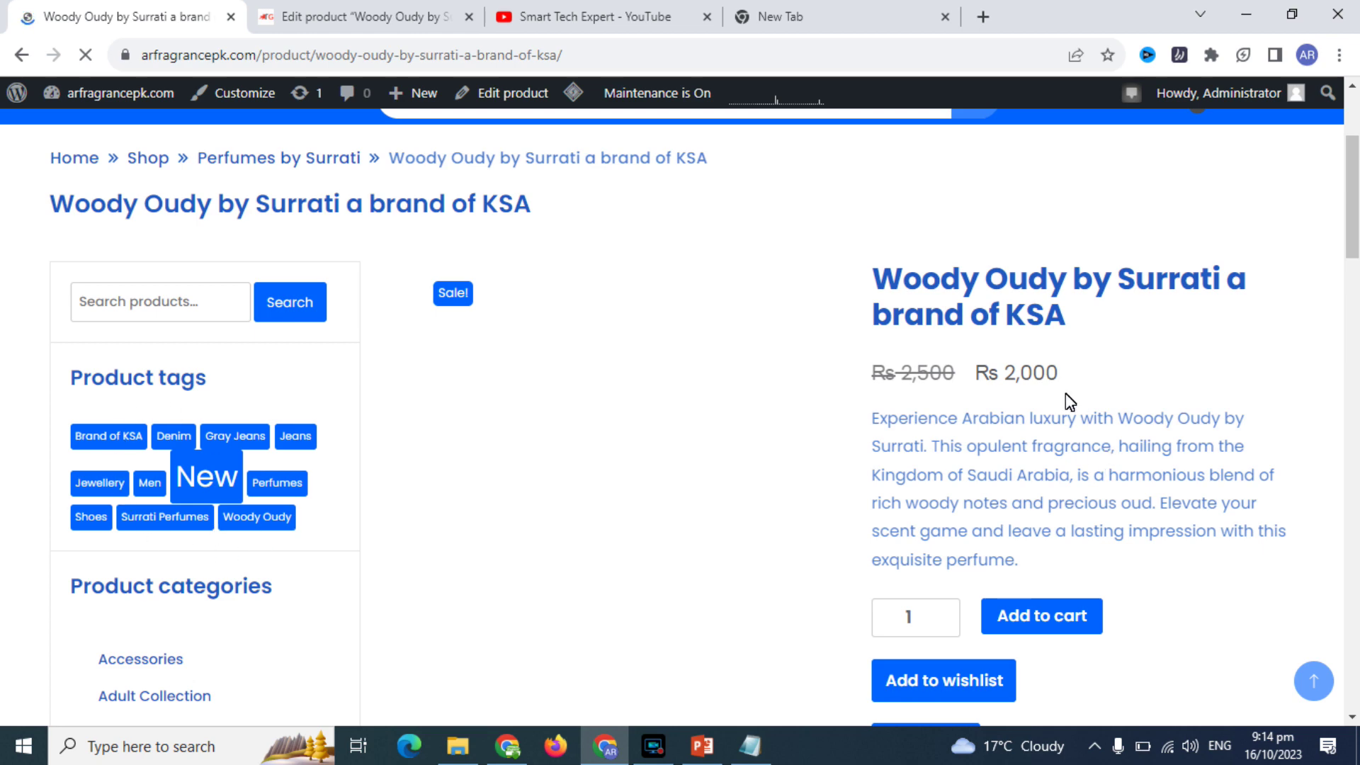
{"action": "left_click_drag", "start_coordinate": [1015, 422], "coordinate": [1026, 469]}
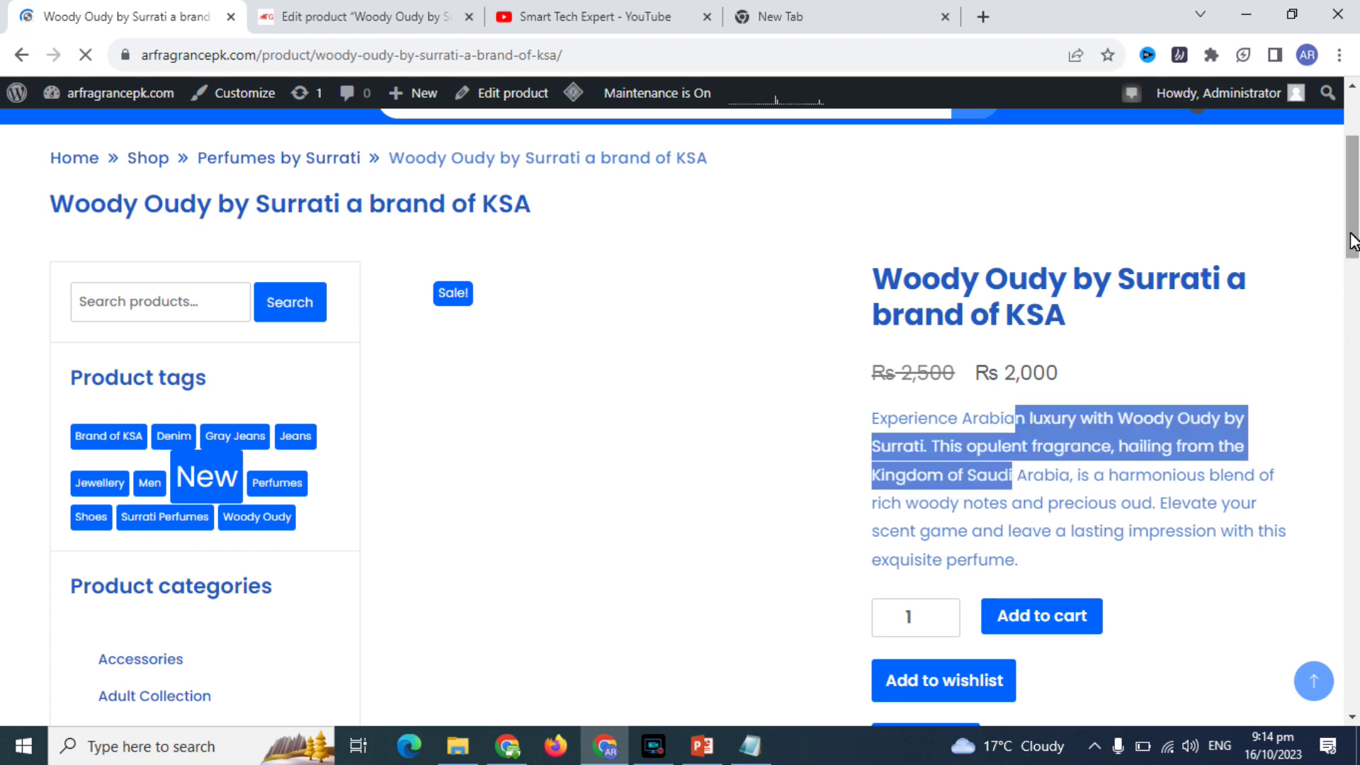
{"action": "left_click_drag", "start_coordinate": [1355, 223], "coordinate": [1355, 294]}
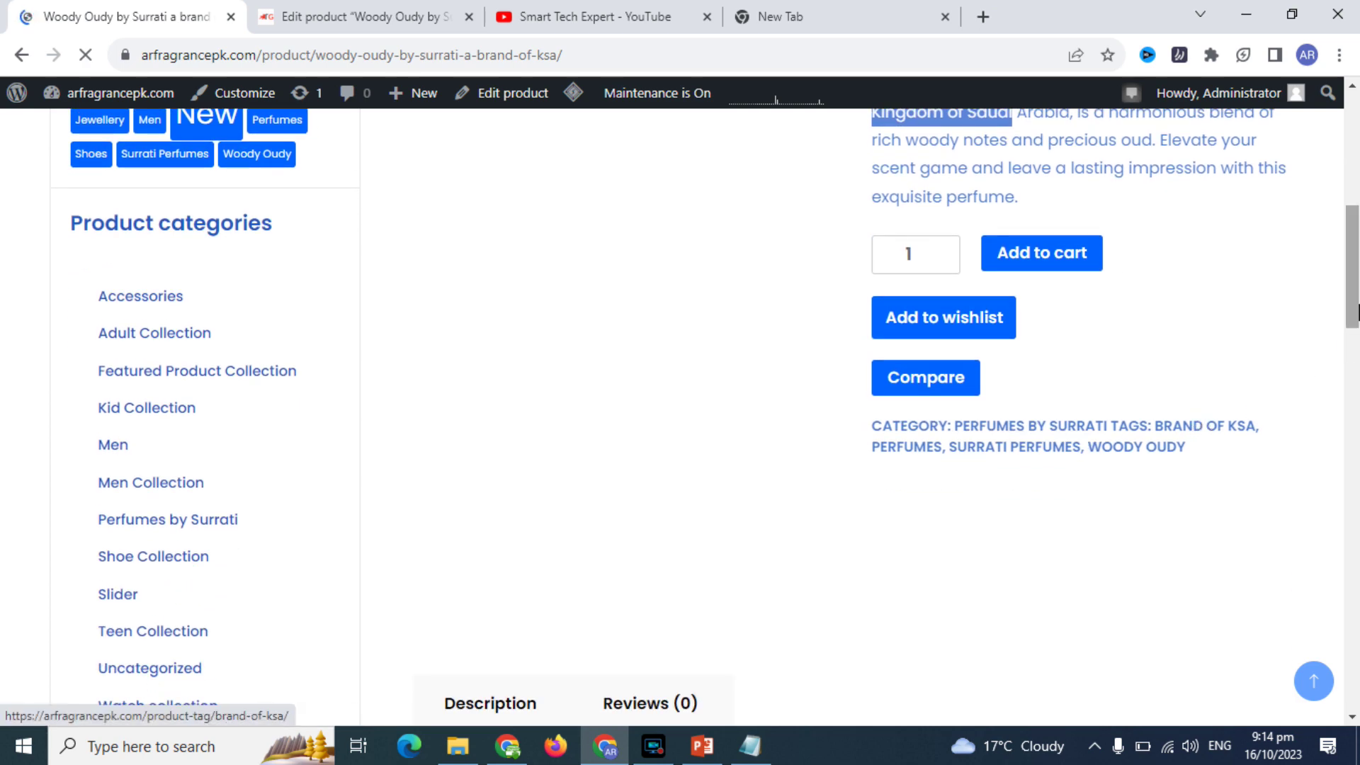
{"action": "left_click_drag", "start_coordinate": [1355, 305], "coordinate": [1355, 393]}
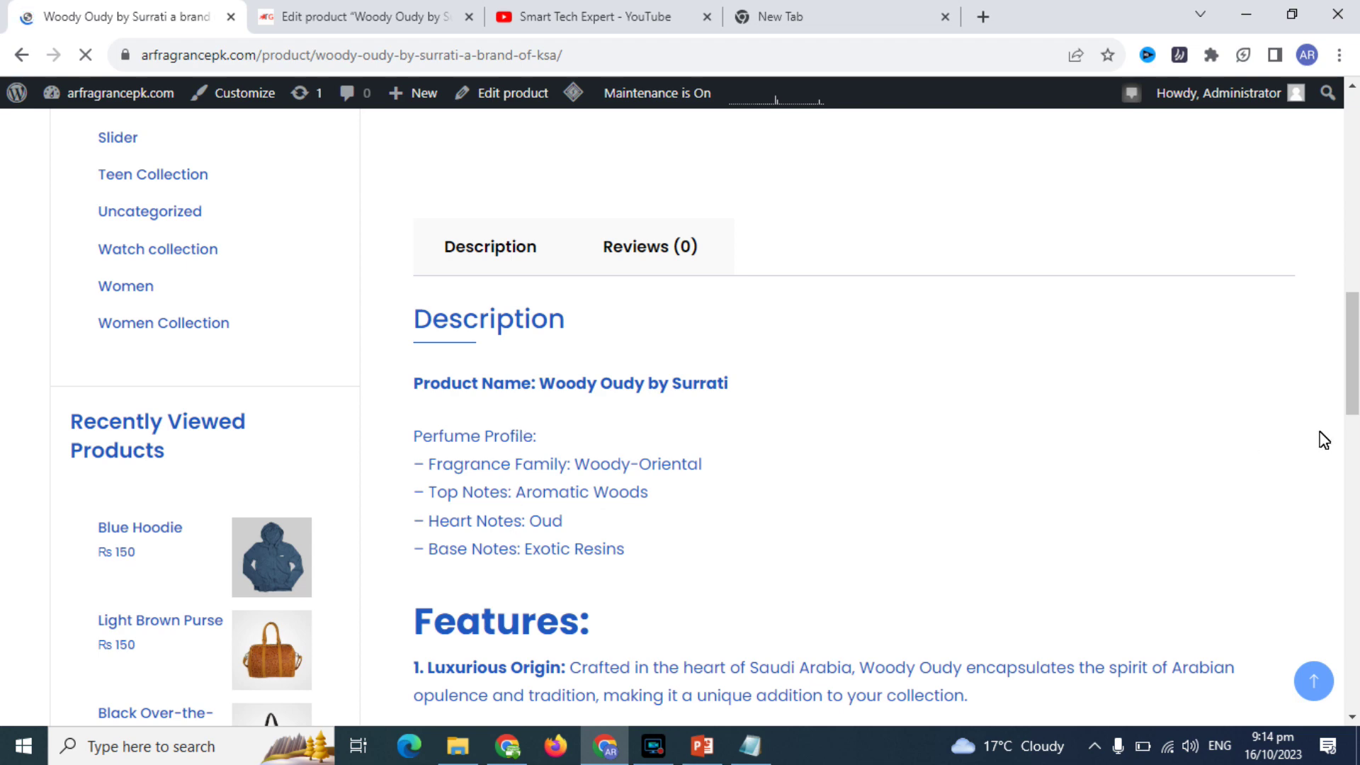
{"action": "left_click_drag", "start_coordinate": [1354, 373], "coordinate": [1305, 237]}
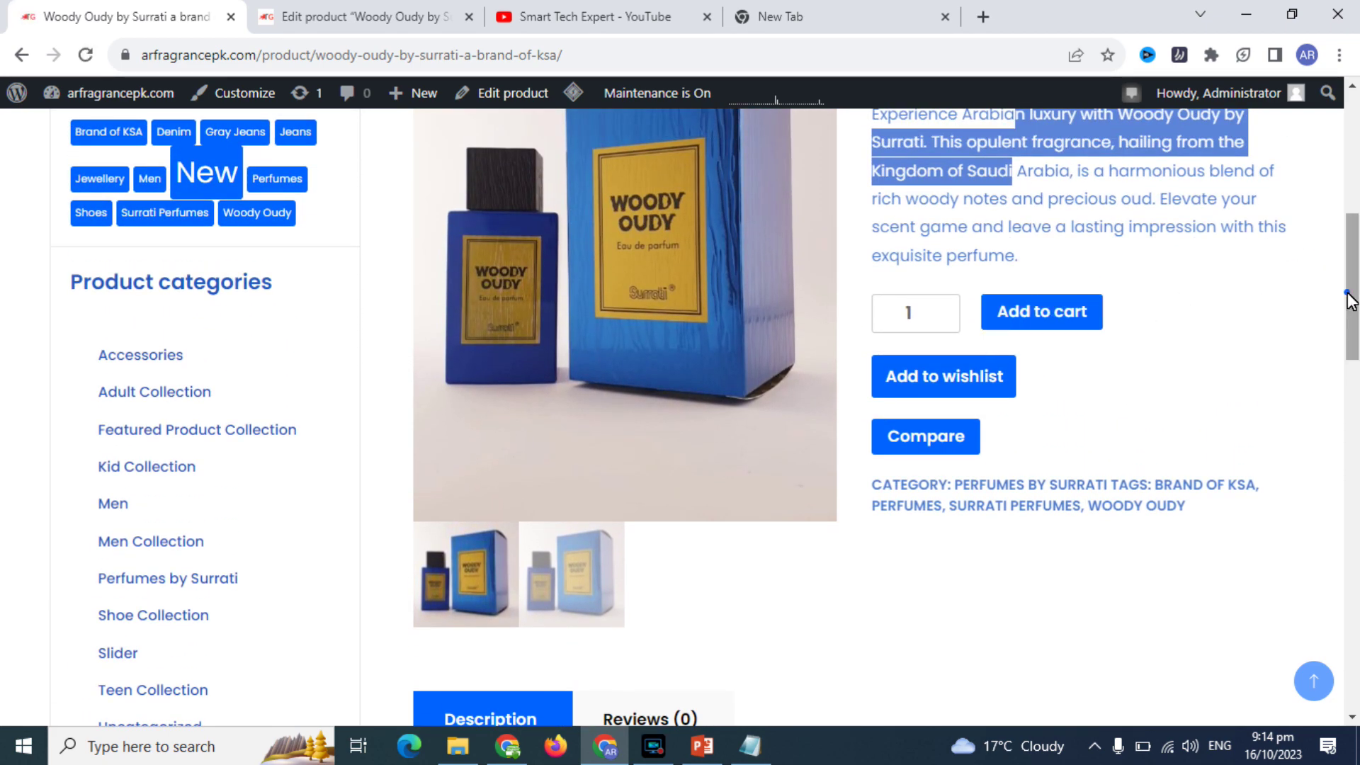
{"action": "left_click_drag", "start_coordinate": [1348, 296], "coordinate": [1348, 267]}
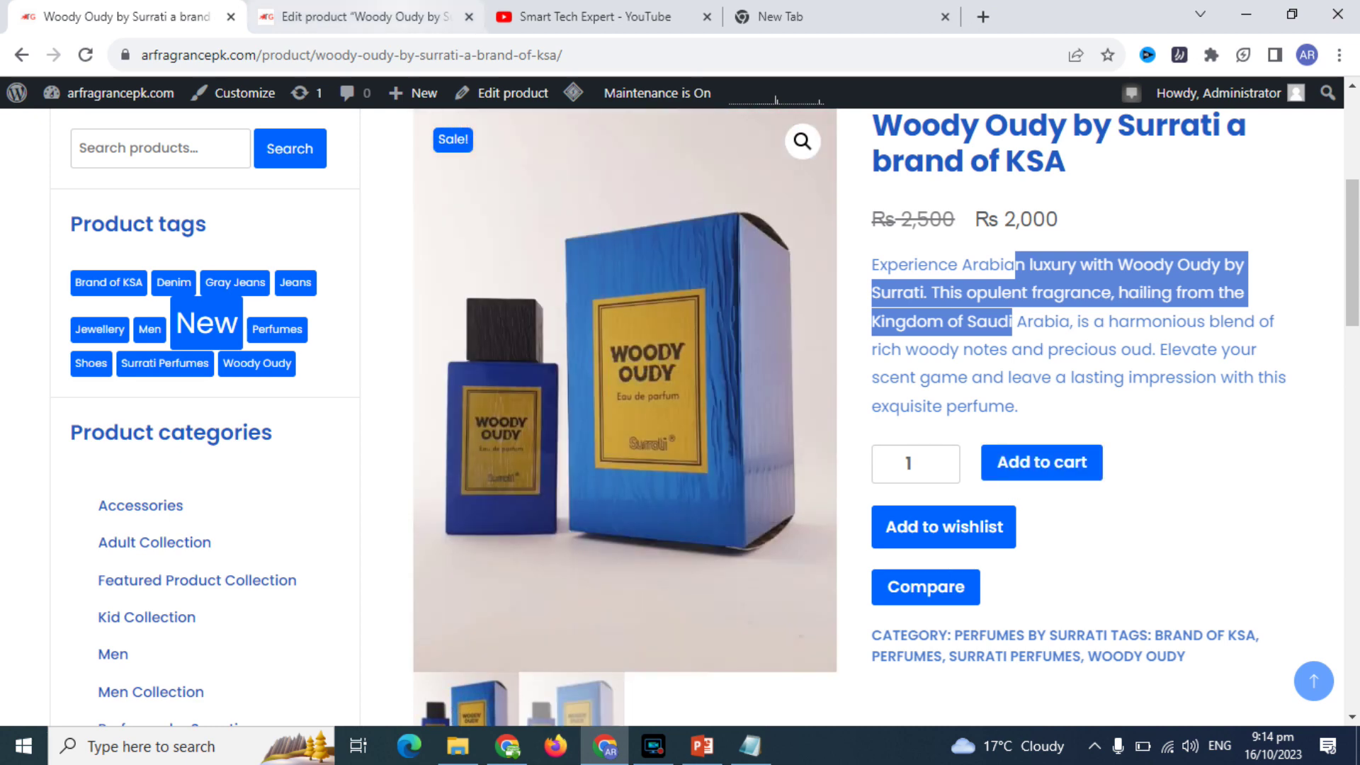
{"action": "left_click", "coordinate": [400, 10]}
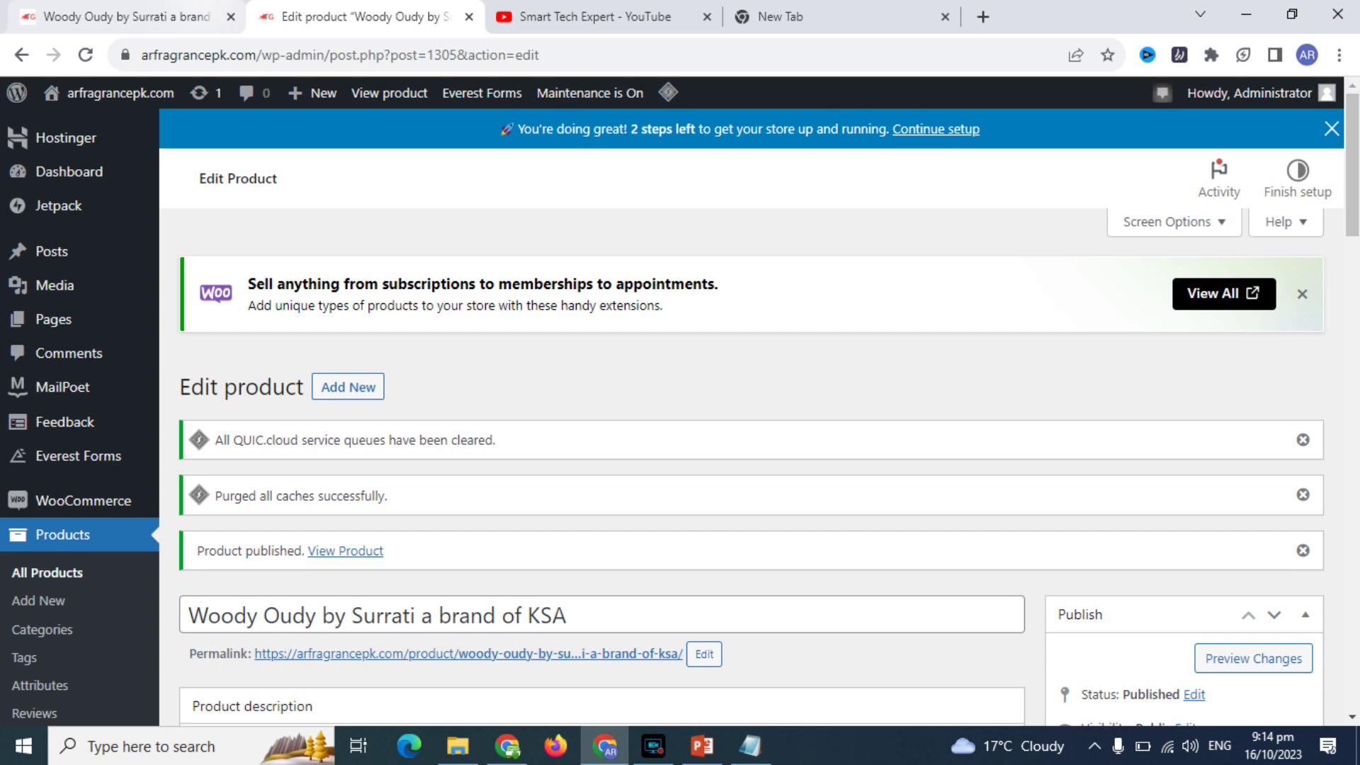
{"action": "left_click", "coordinate": [121, 16]}
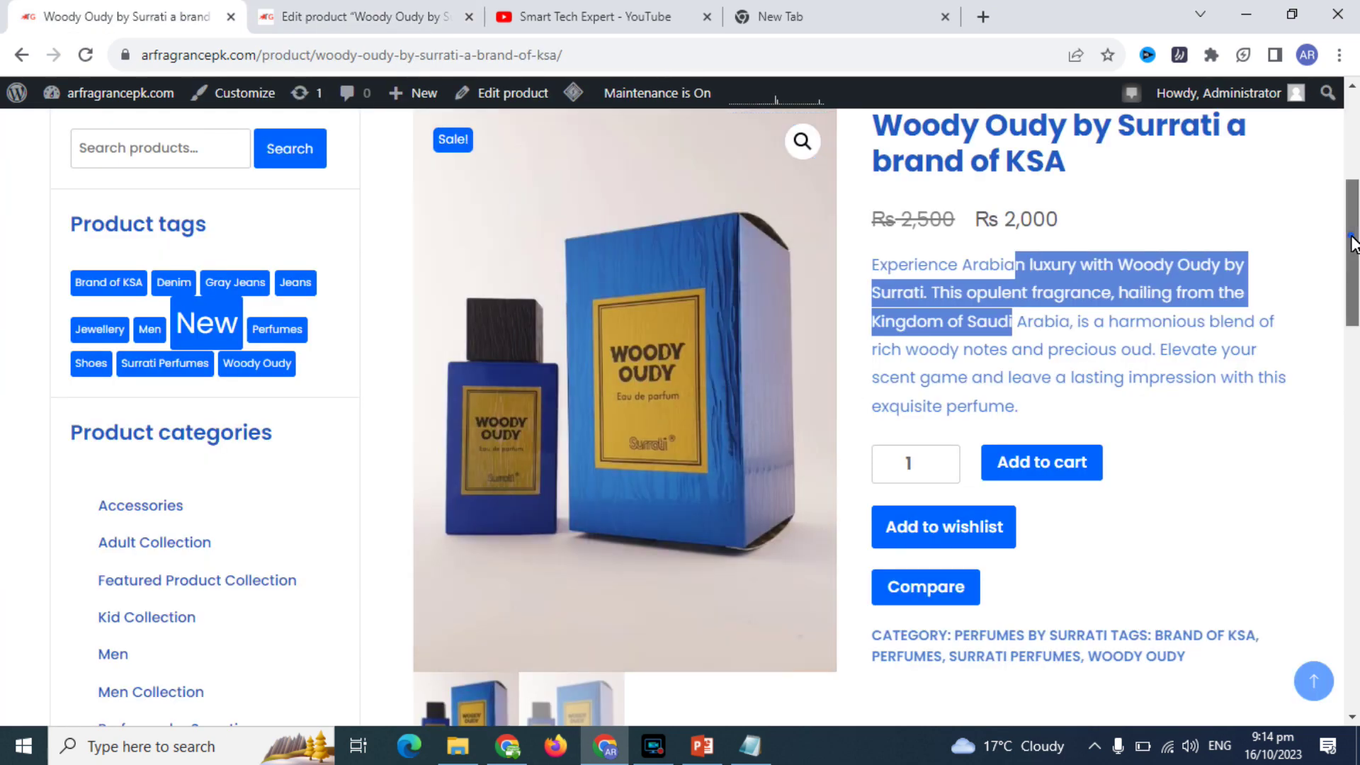
{"action": "left_click_drag", "start_coordinate": [1354, 245], "coordinate": [1346, 140]}
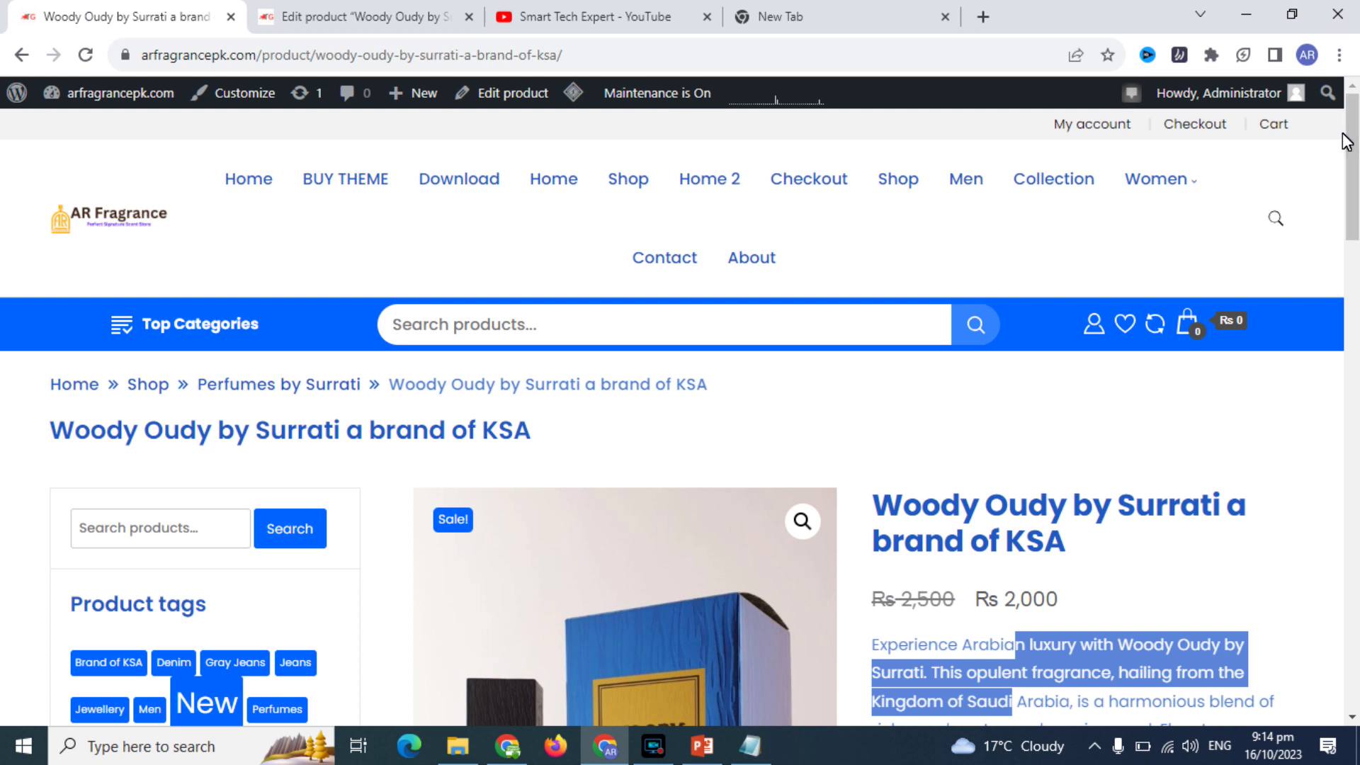
Step: Close the empty browser tab and switch to the Smart Tech Expert YouTube channel page, highlighting the channel name
{"action": "left_click", "coordinate": [946, 17]}
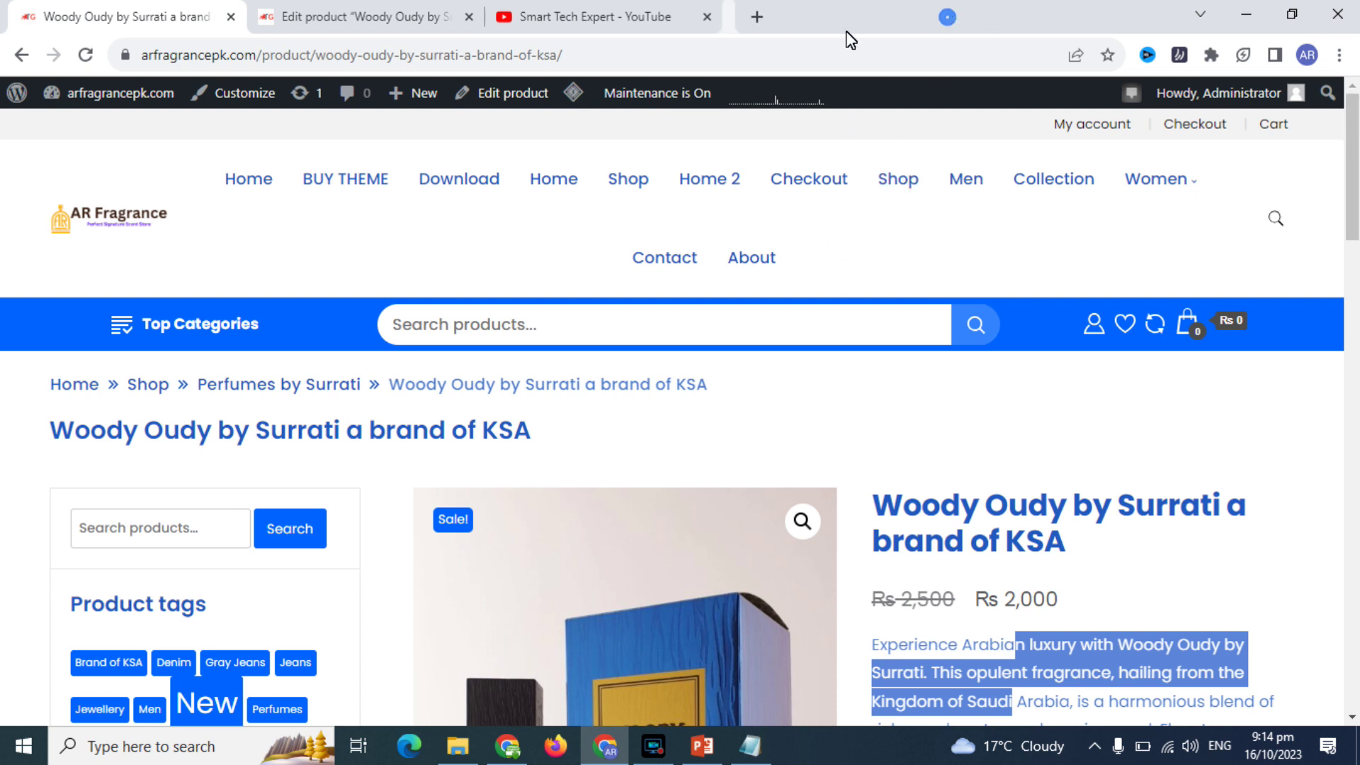
{"action": "left_click", "coordinate": [629, 17]}
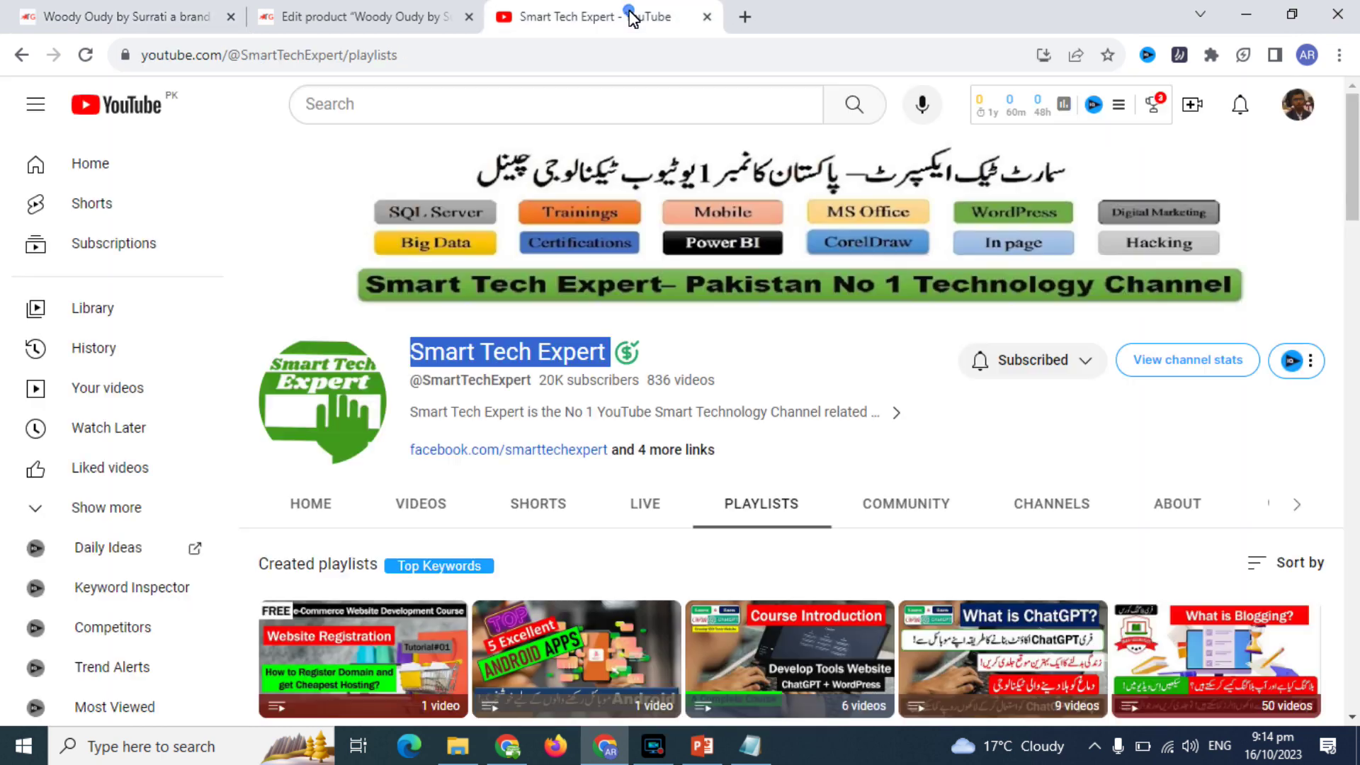
{"action": "triple_click", "coordinate": [541, 360]}
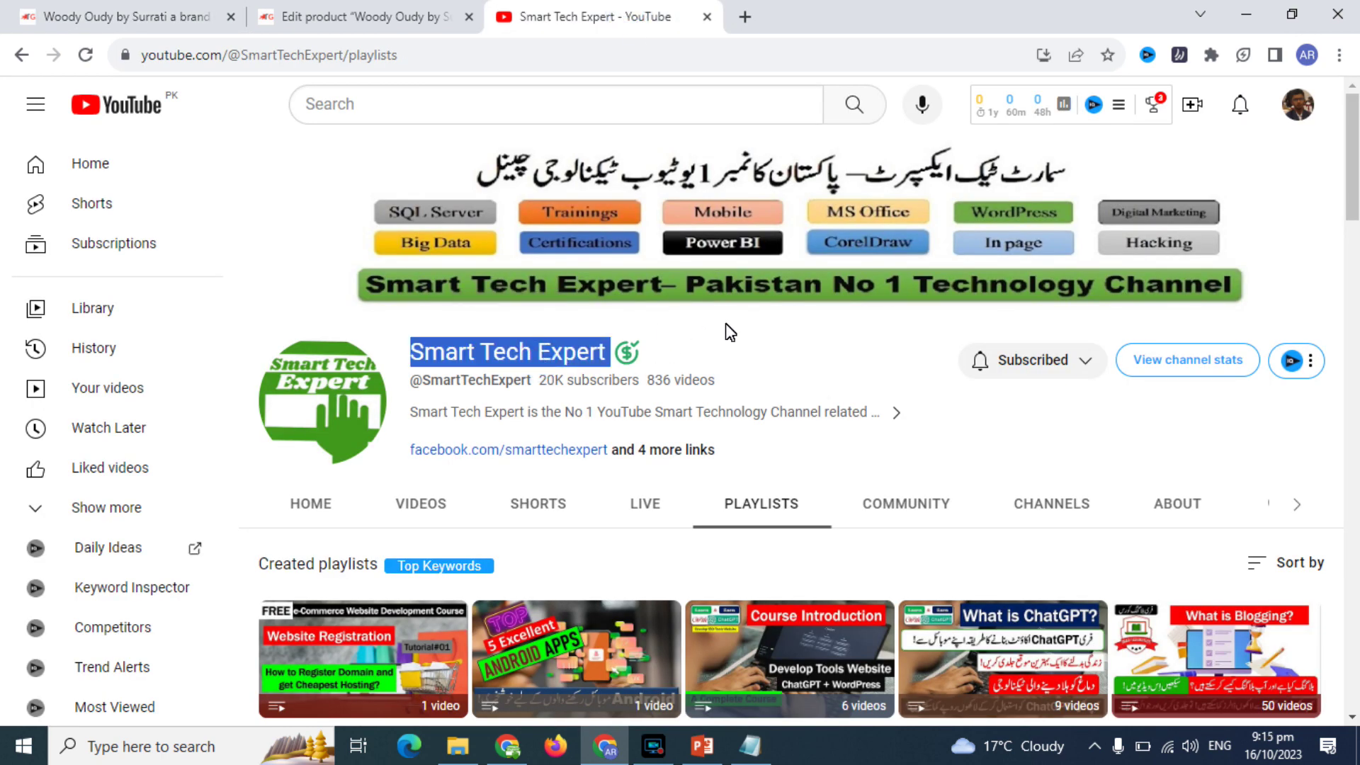